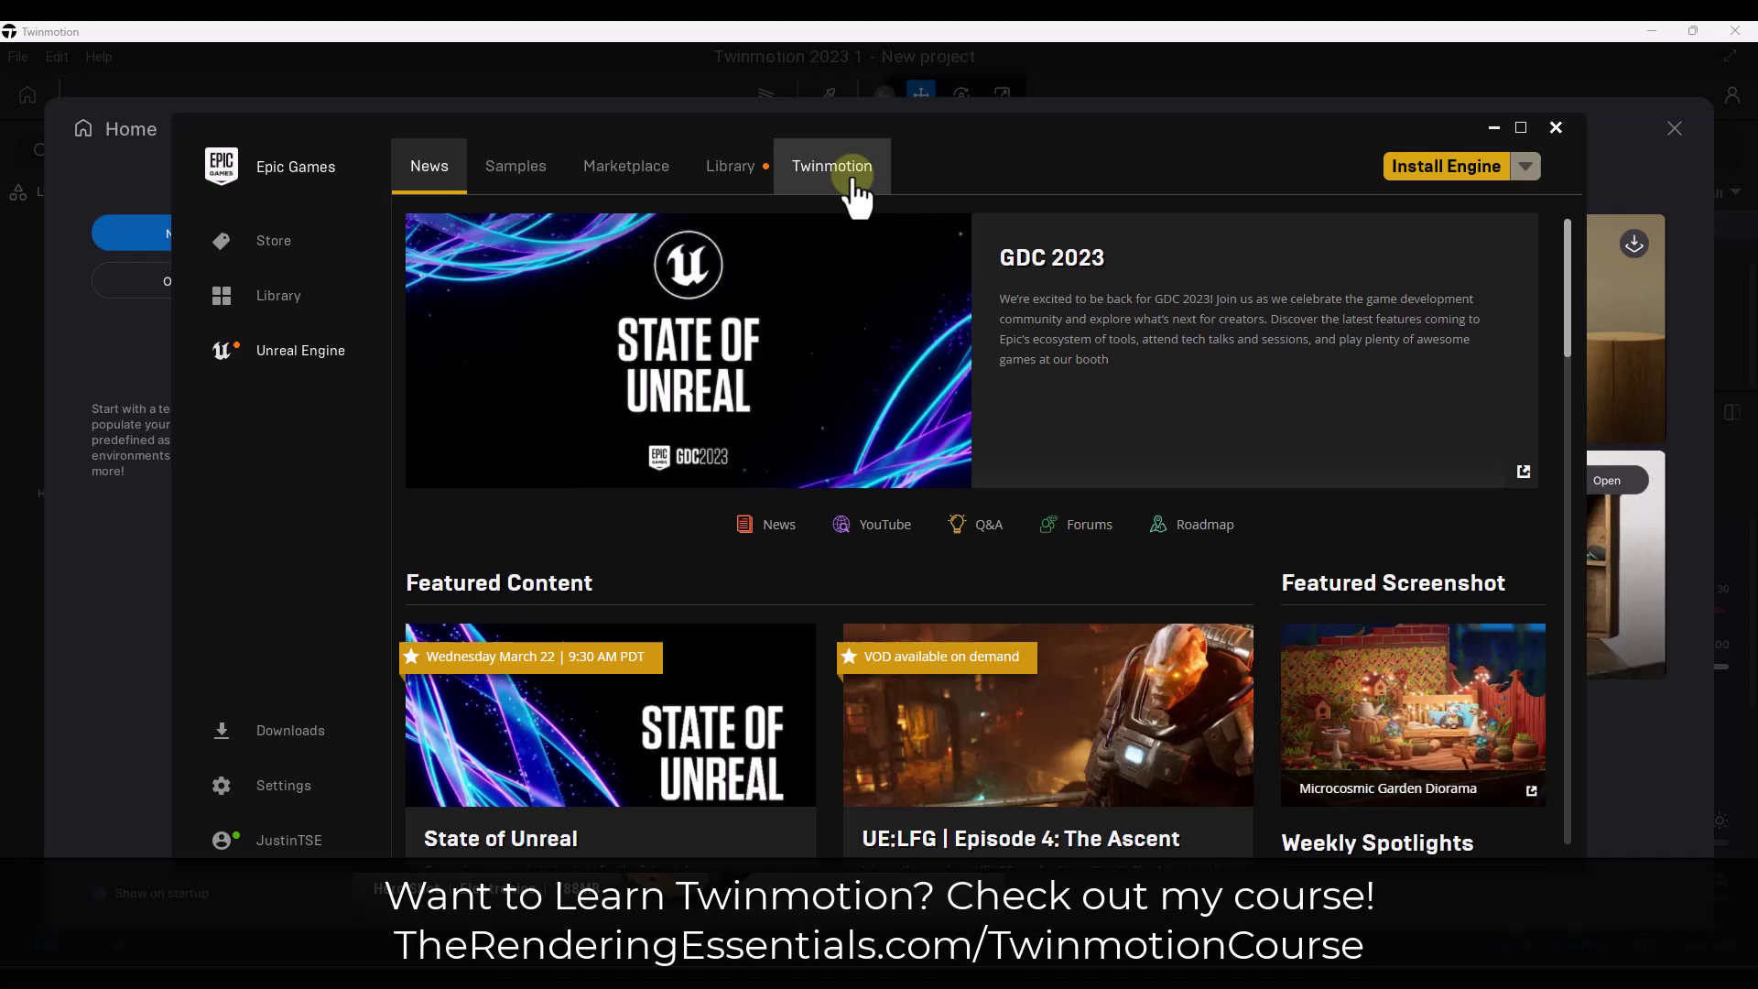
# - Launch Twinmotion 2023.1 Preview 2 from the Epic Games Launcher, then minimize the launcher
pyautogui.click(851, 174)
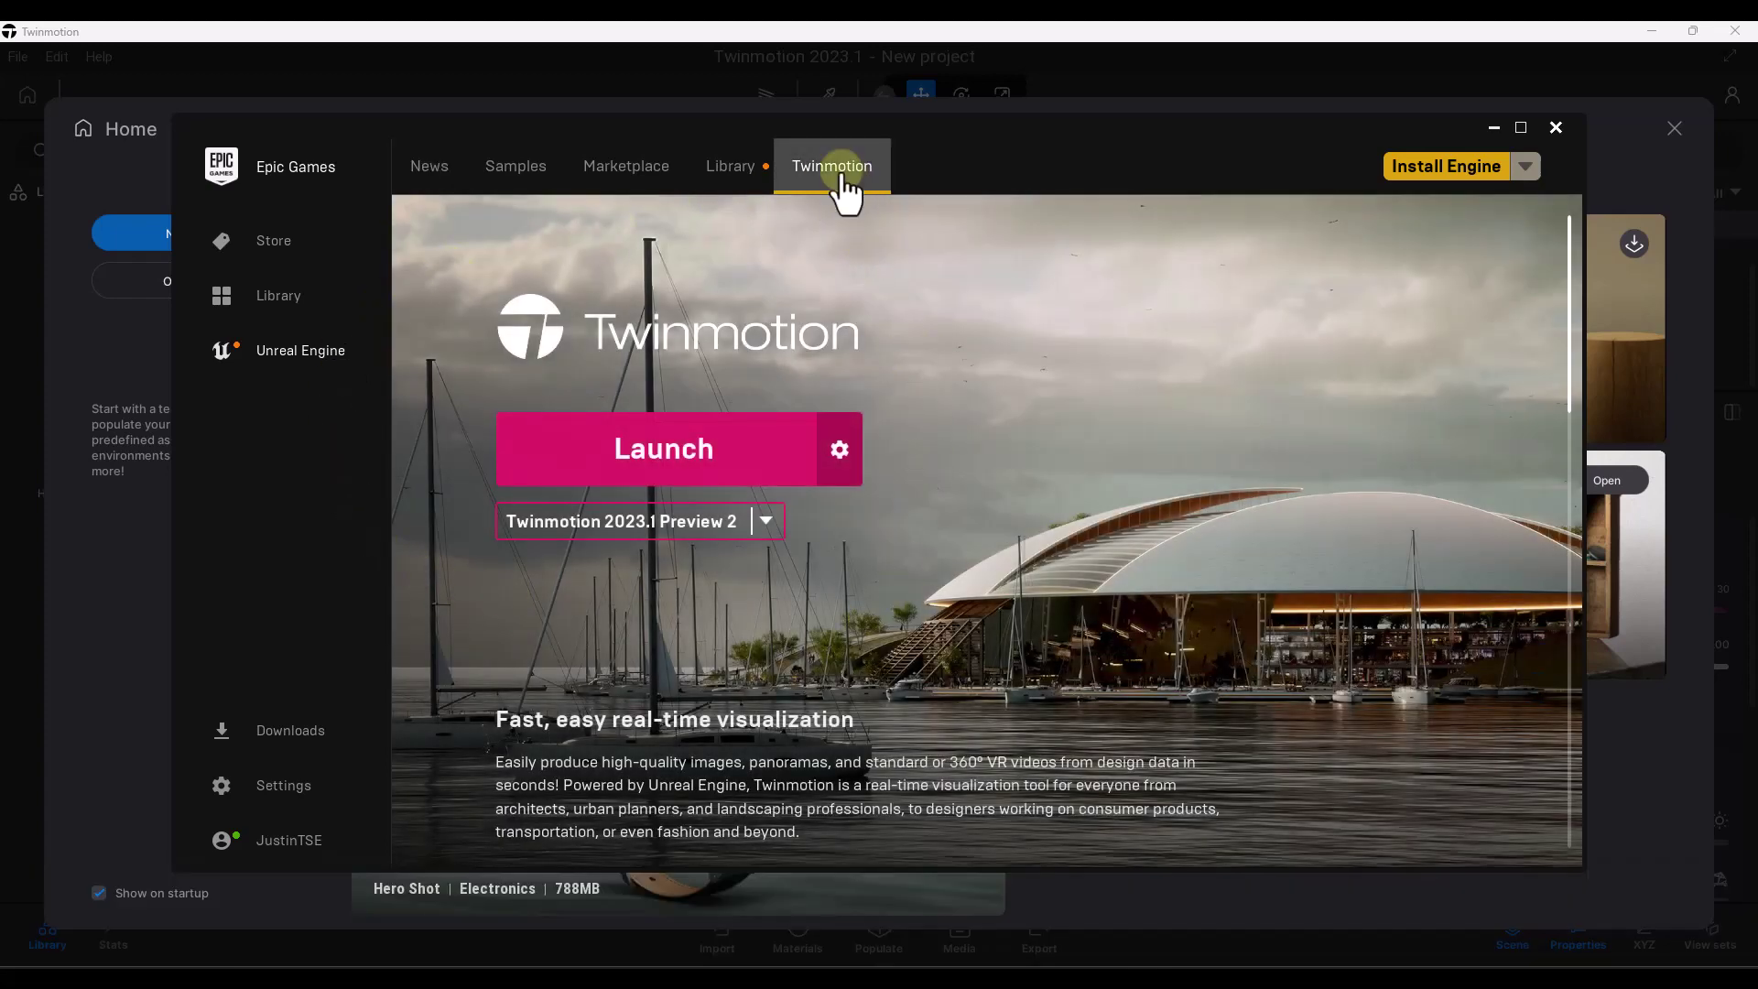
pyautogui.click(766, 521)
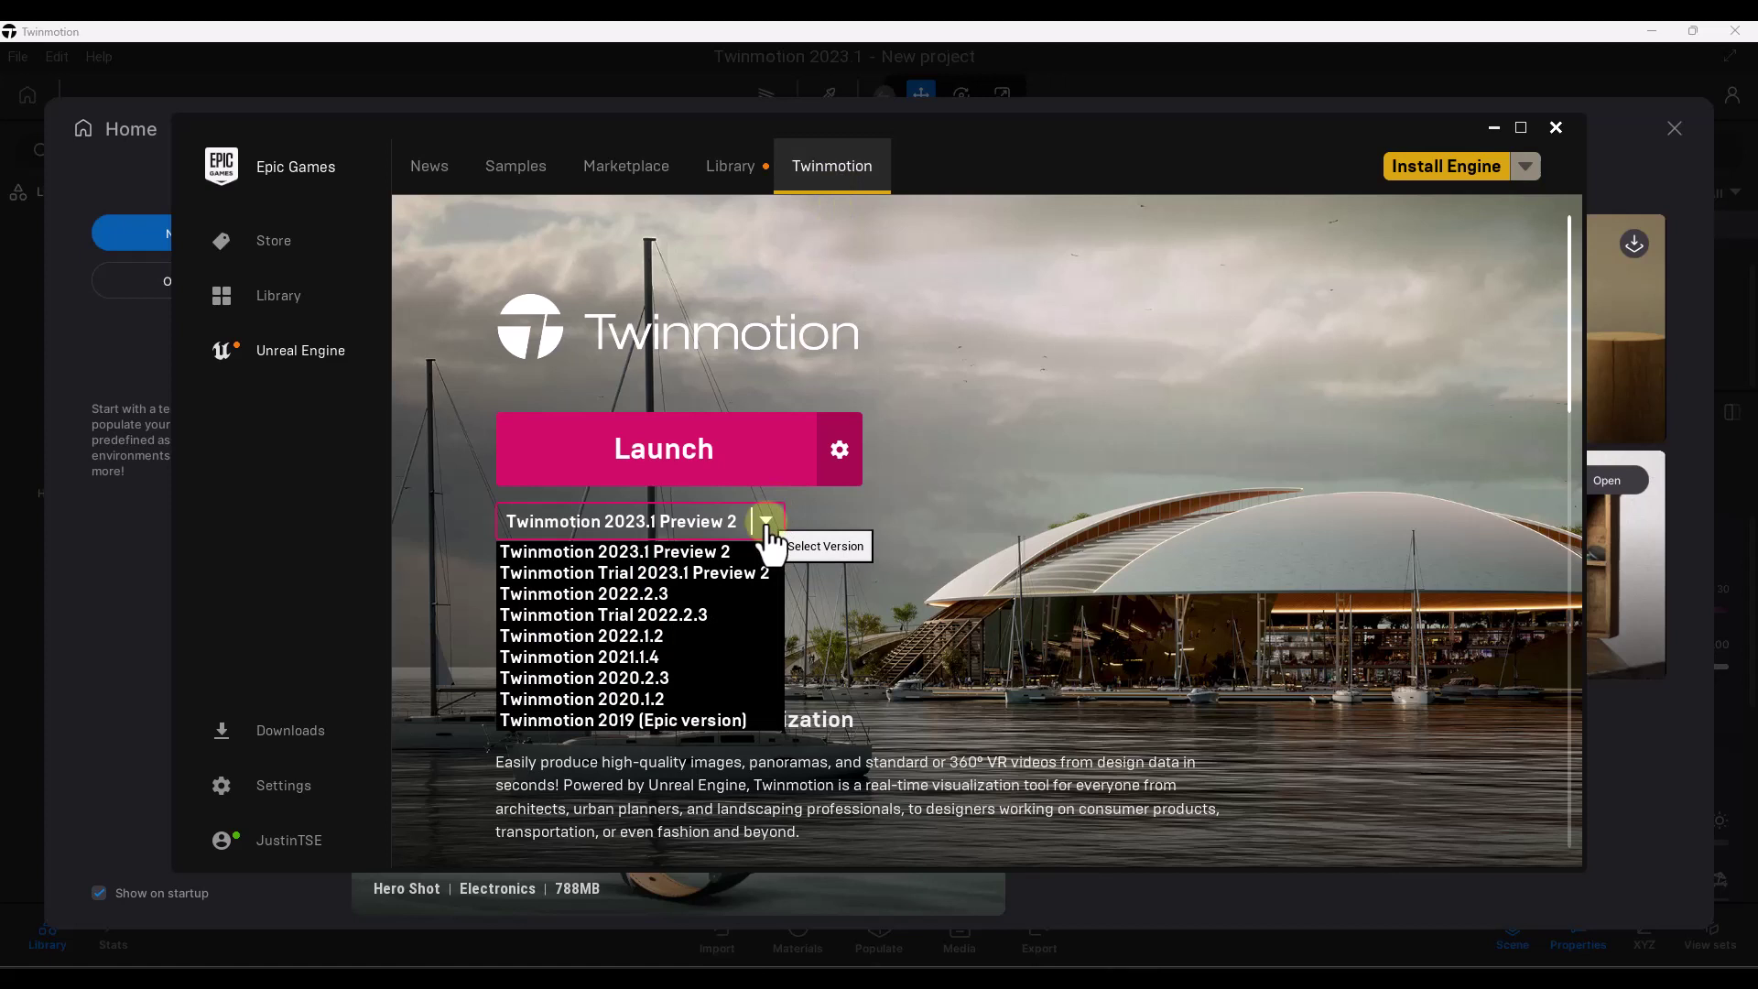
pyautogui.click(720, 553)
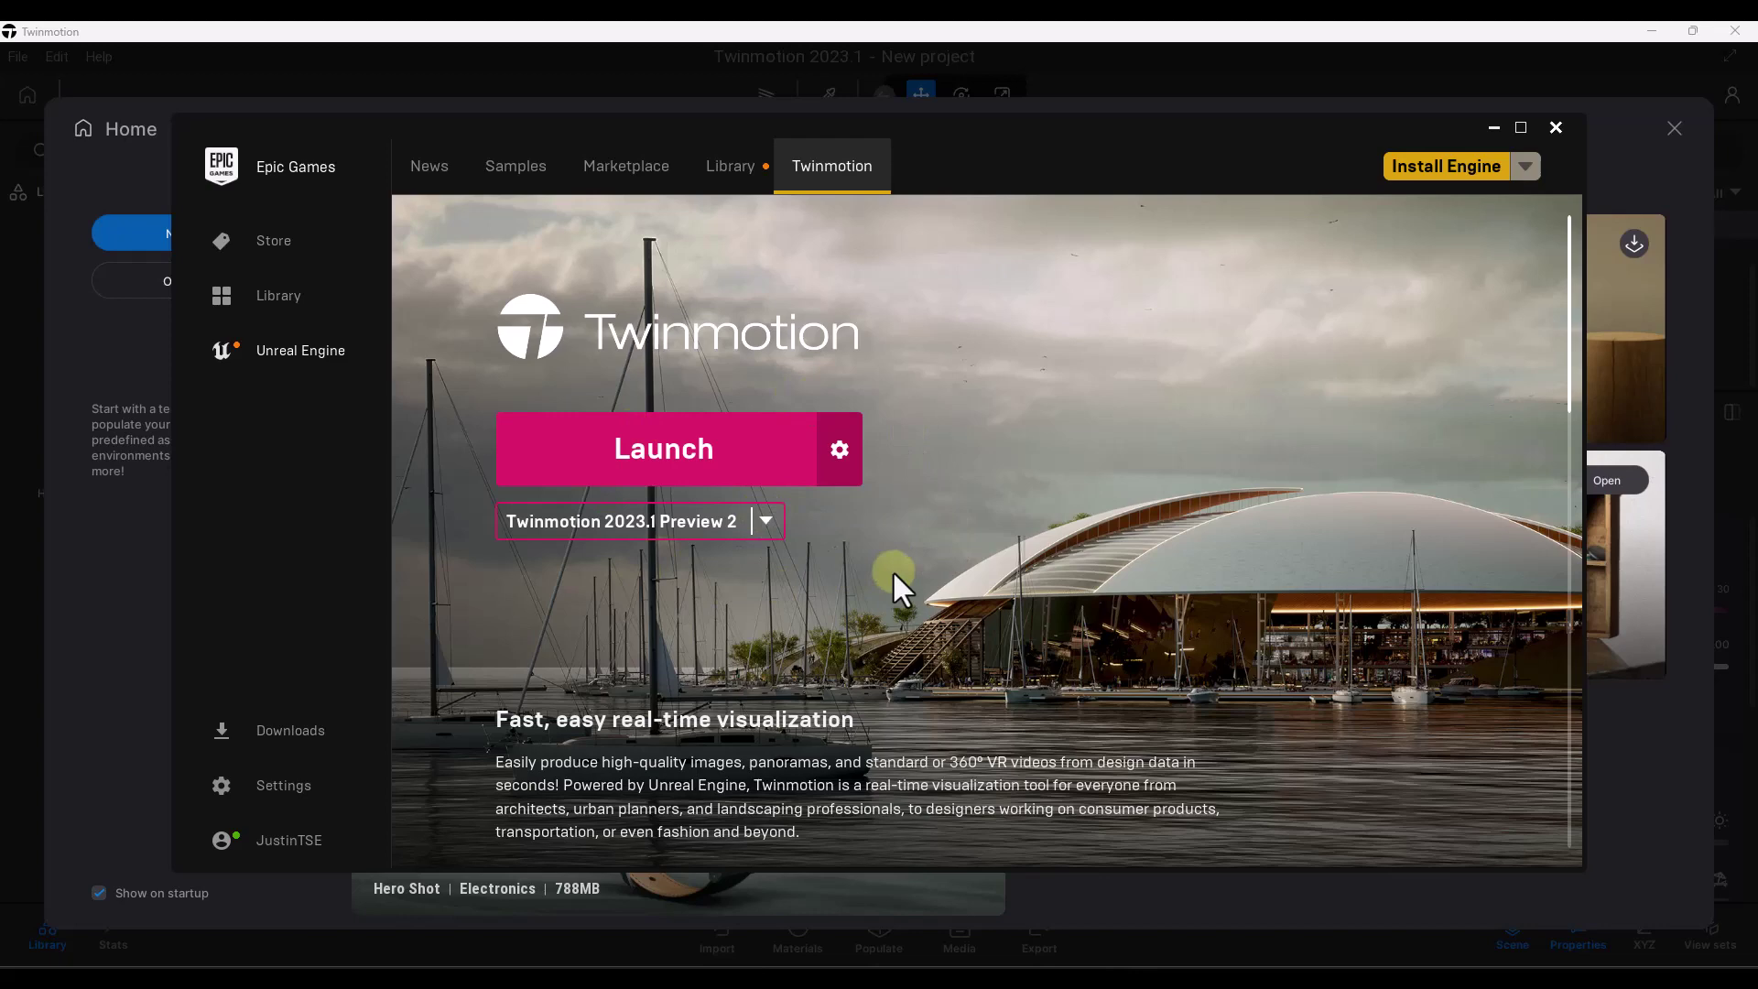
pyautogui.click(694, 457)
pyautogui.click(1493, 129)
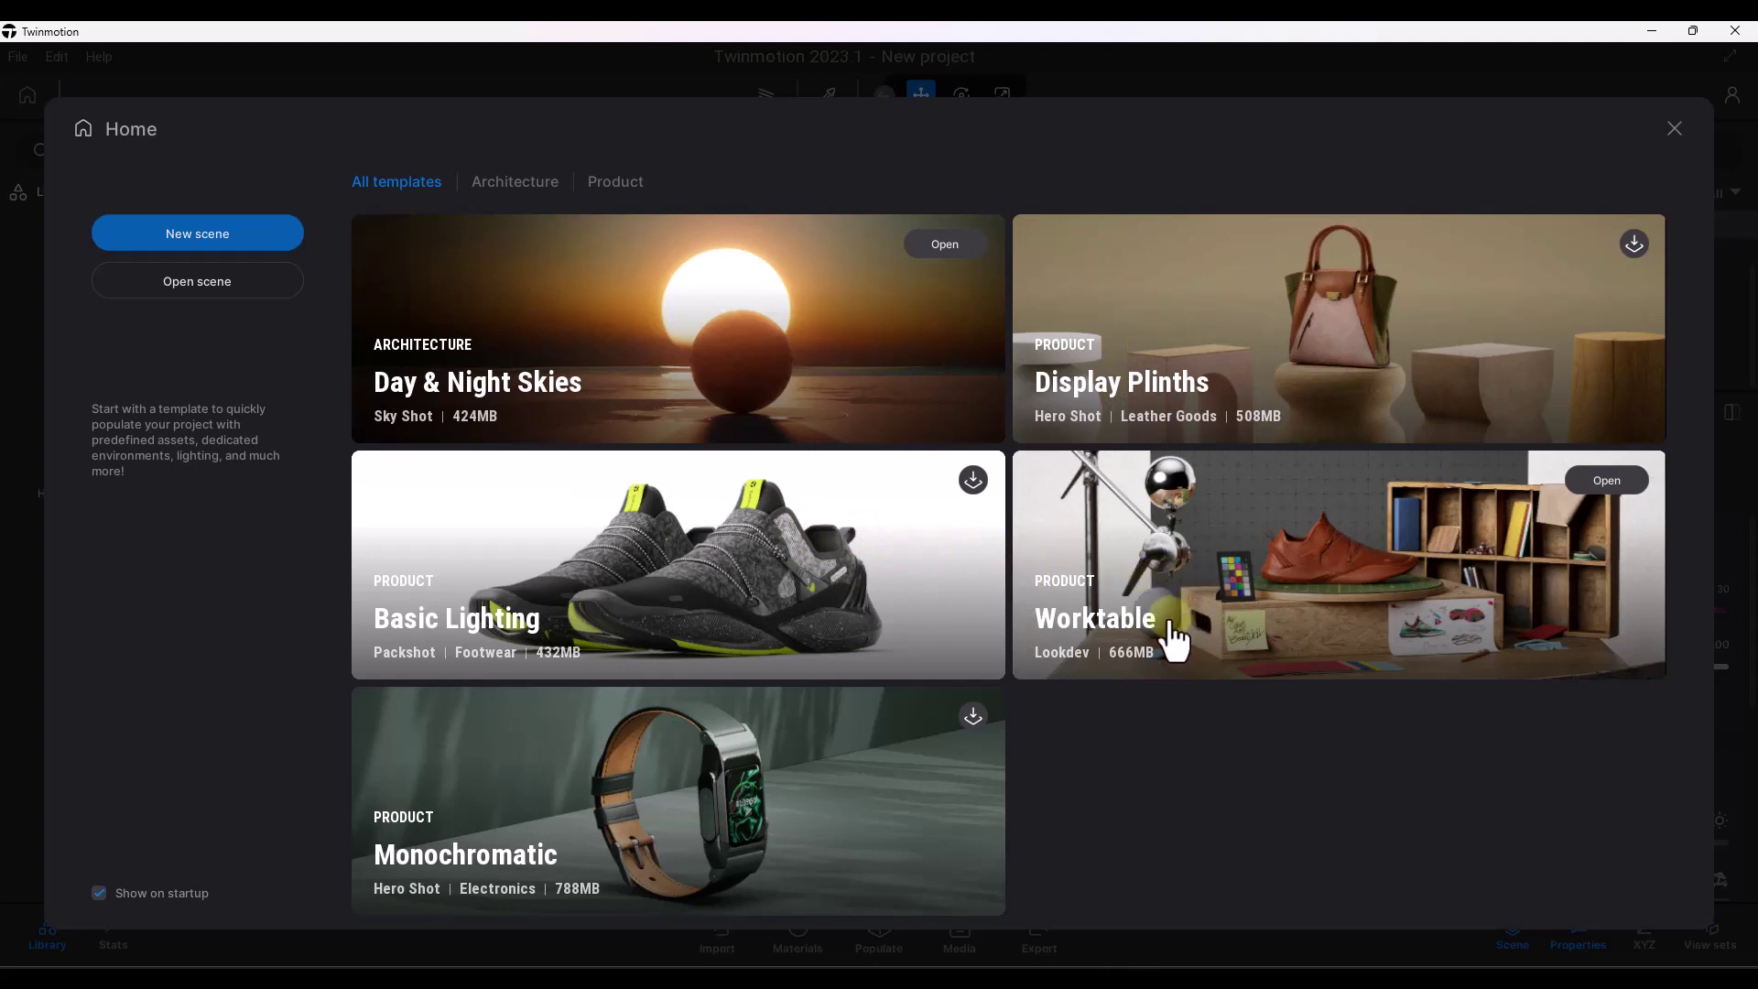
# - Open the Worktable template with the sneaker on a turntable
pyautogui.click(1607, 481)
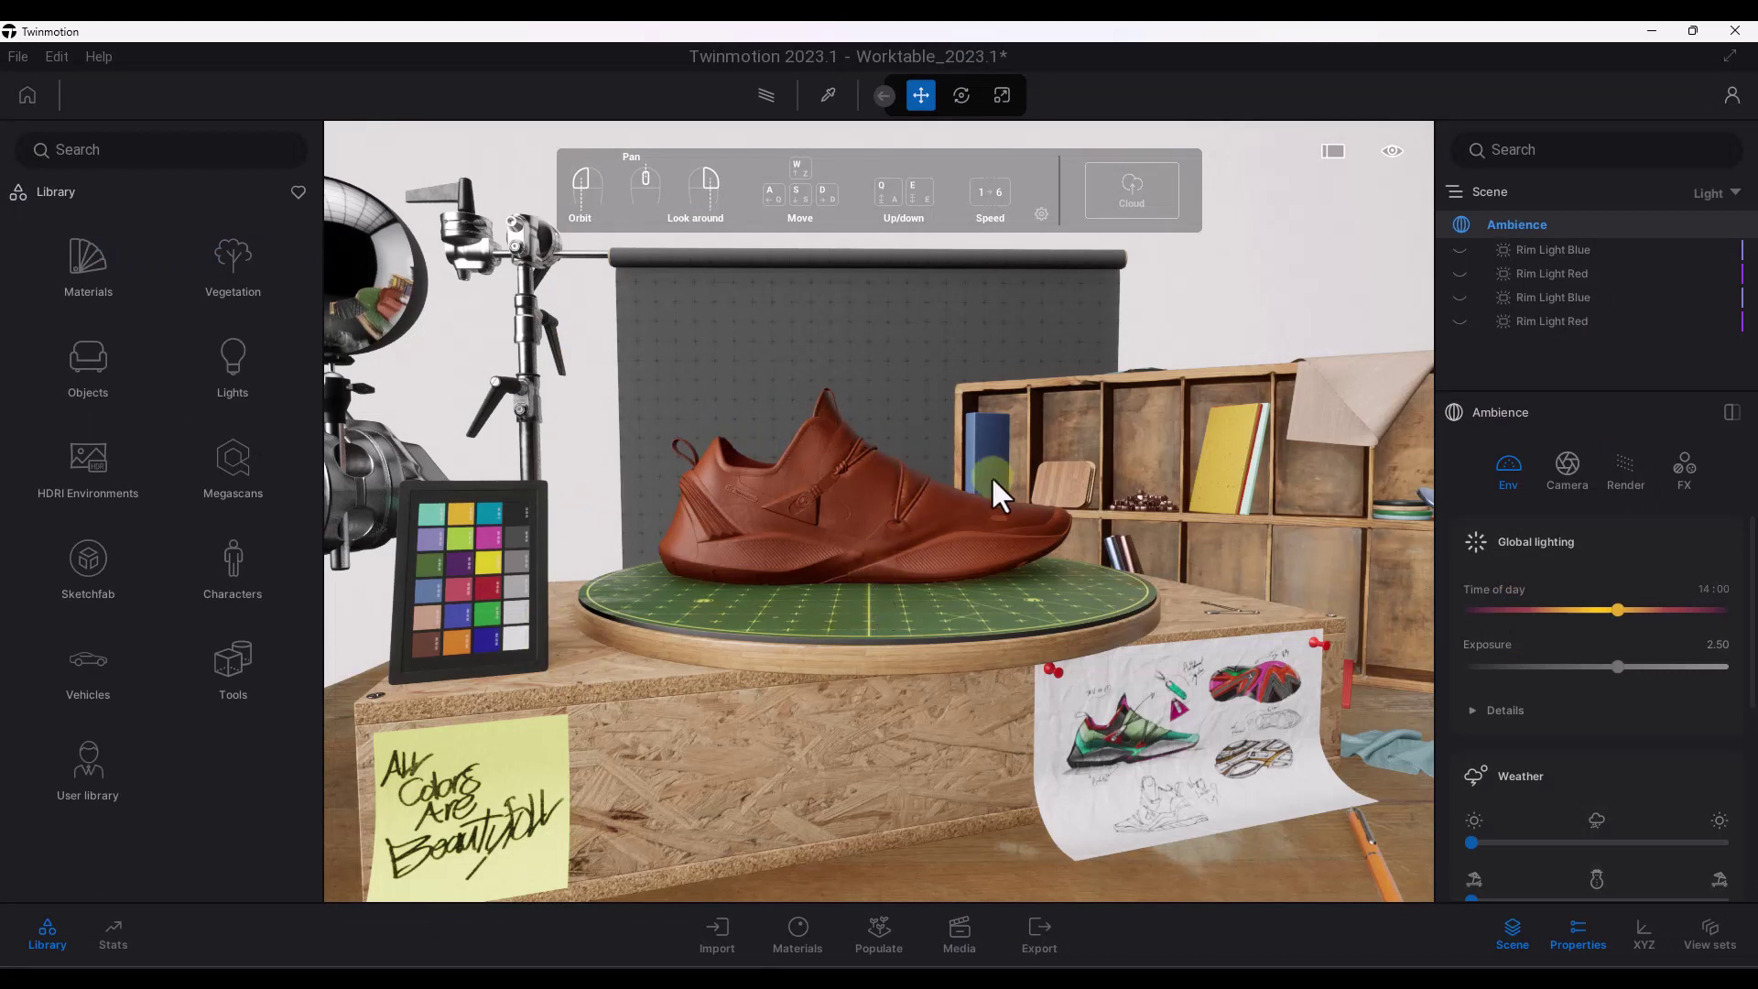
# - Orbit the camera in closer around the shoe on the turntable
pyautogui.moveTo(989, 375); pyautogui.dragTo(582, 430)
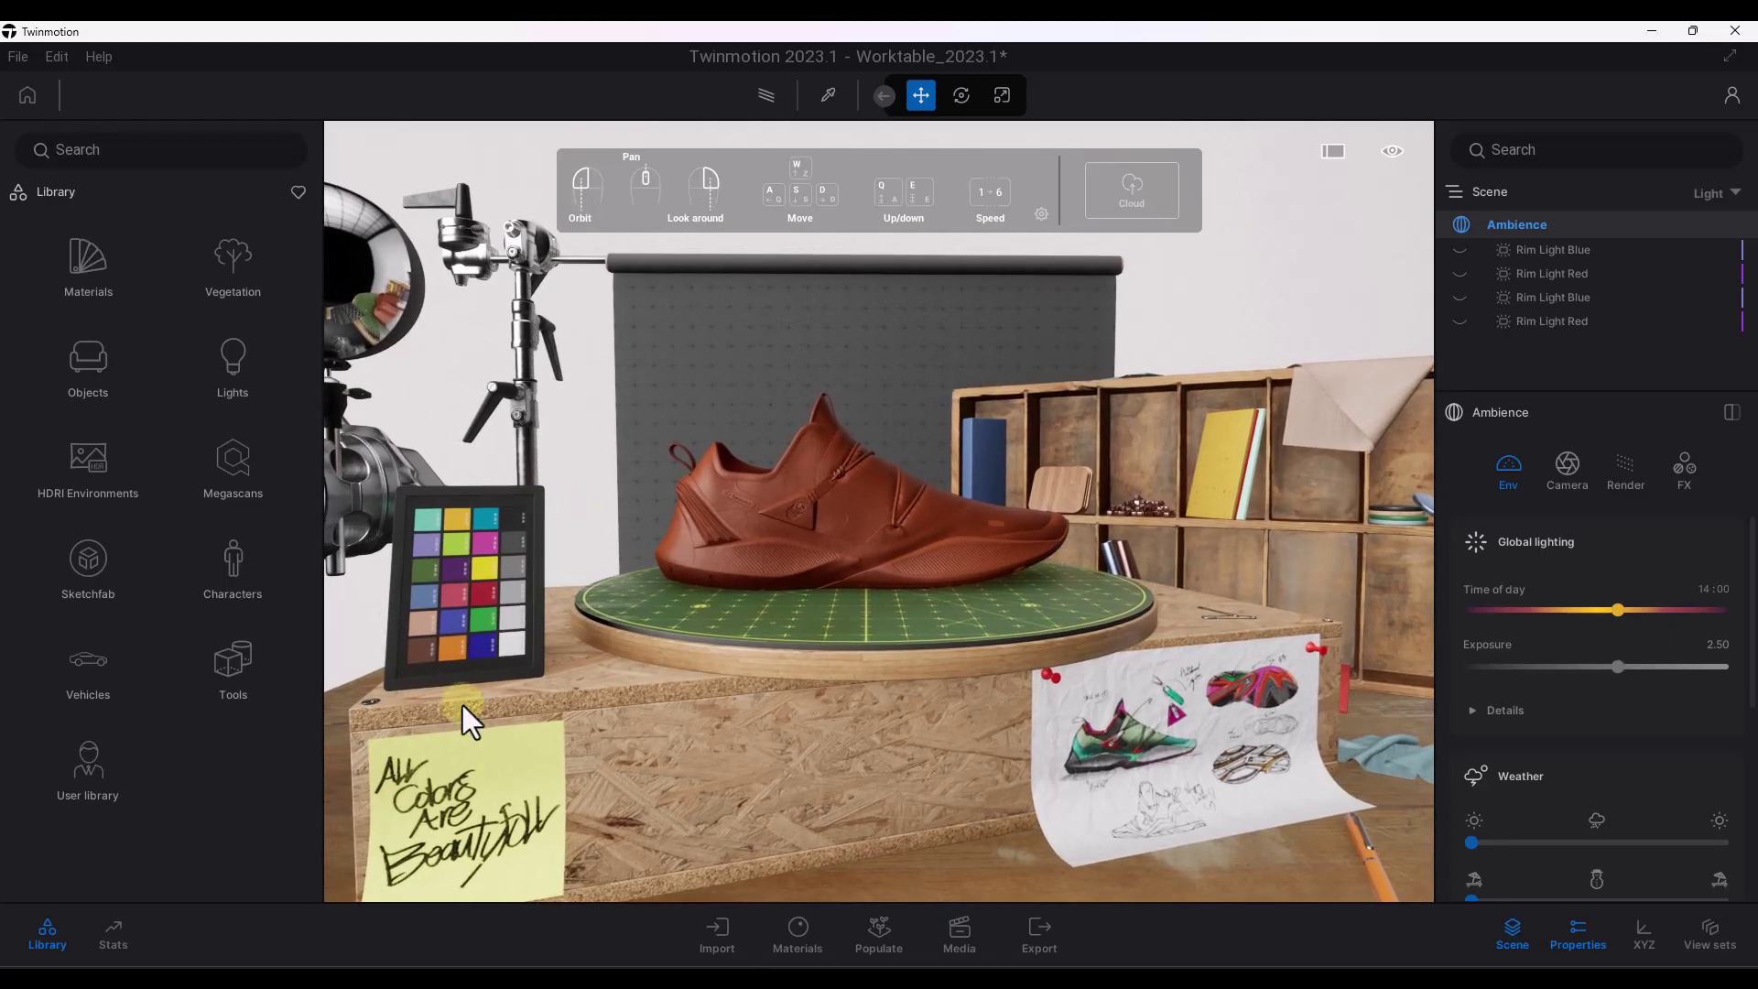
pyautogui.moveTo(871, 612); pyautogui.dragTo(874, 605)
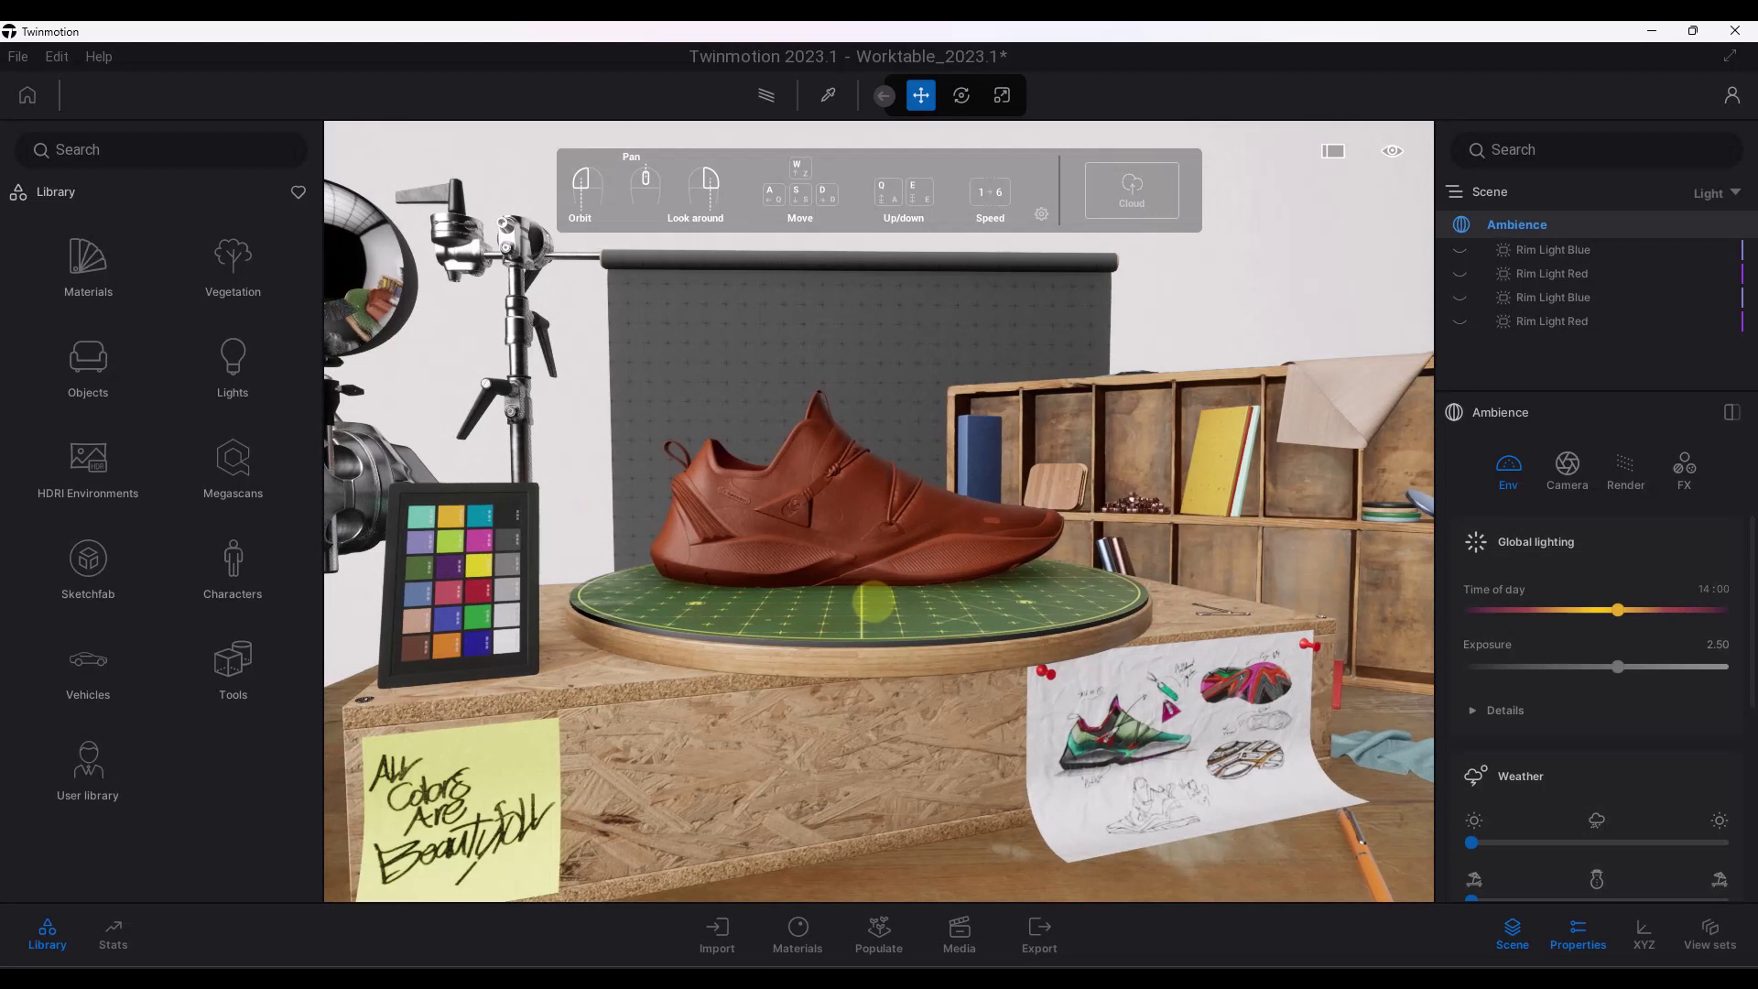
pyautogui.click(958, 260)
pyautogui.moveTo(906, 655); pyautogui.dragTo(908, 641)
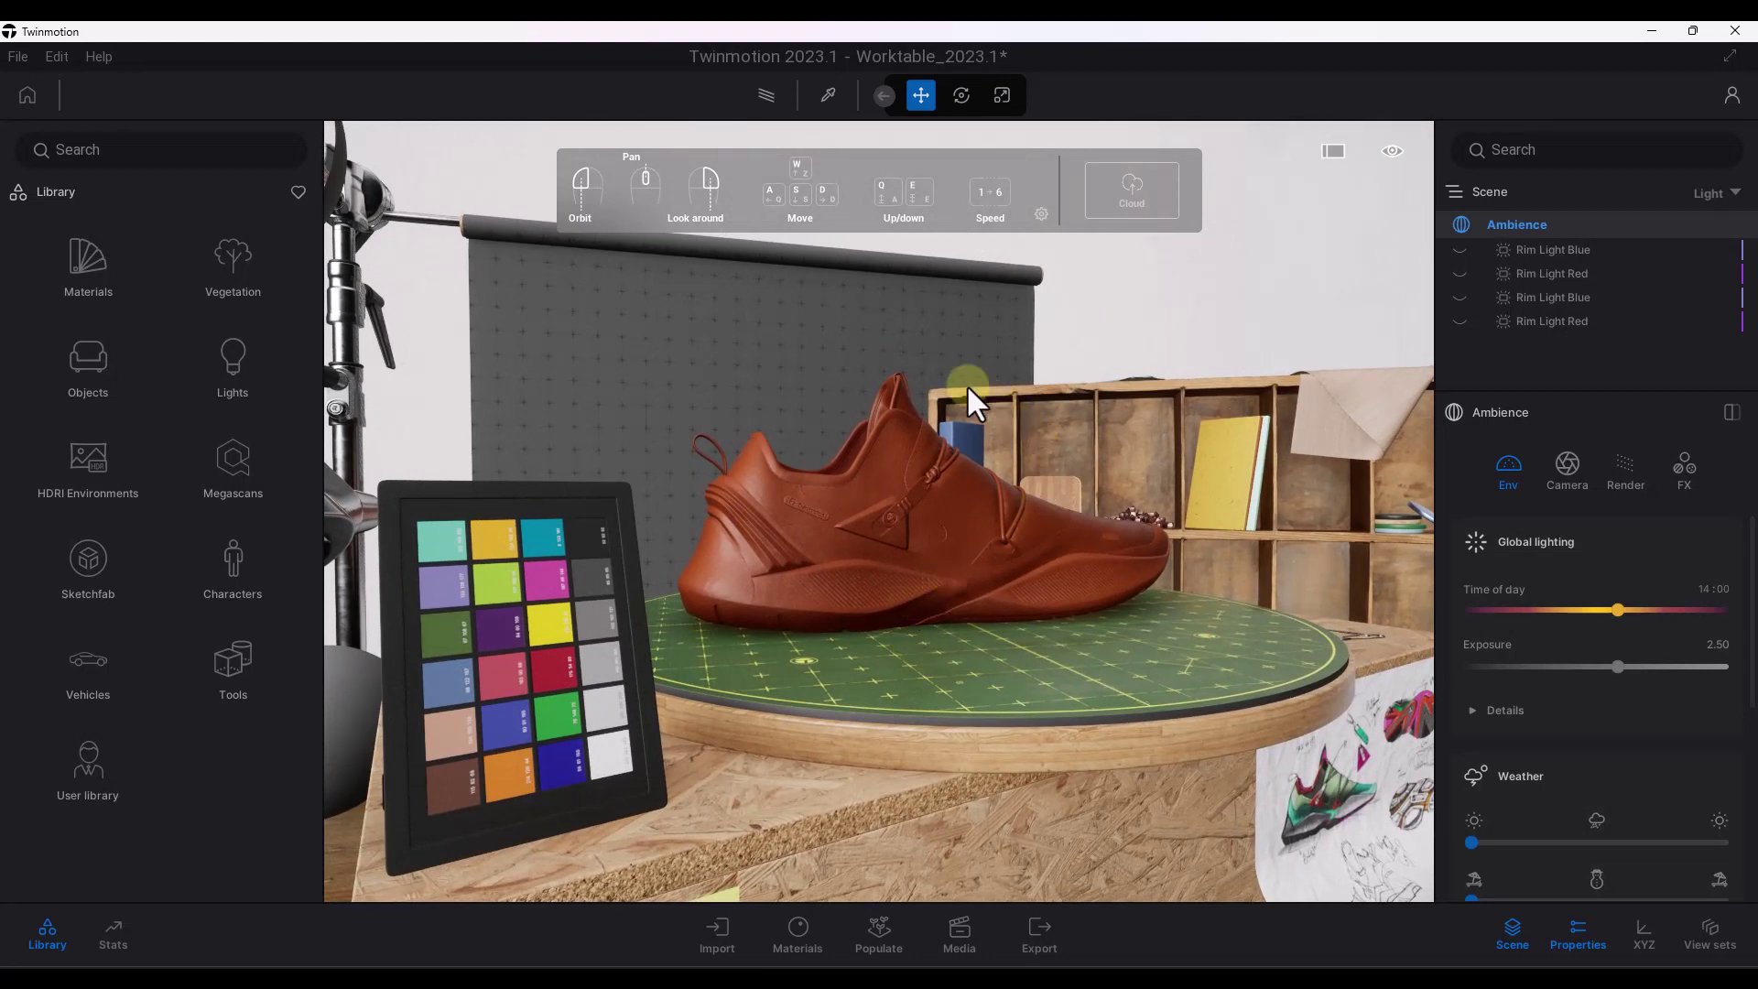
# - Hide the navigation help panel and fine-tune the shoe framing
pyautogui.click(1041, 213)
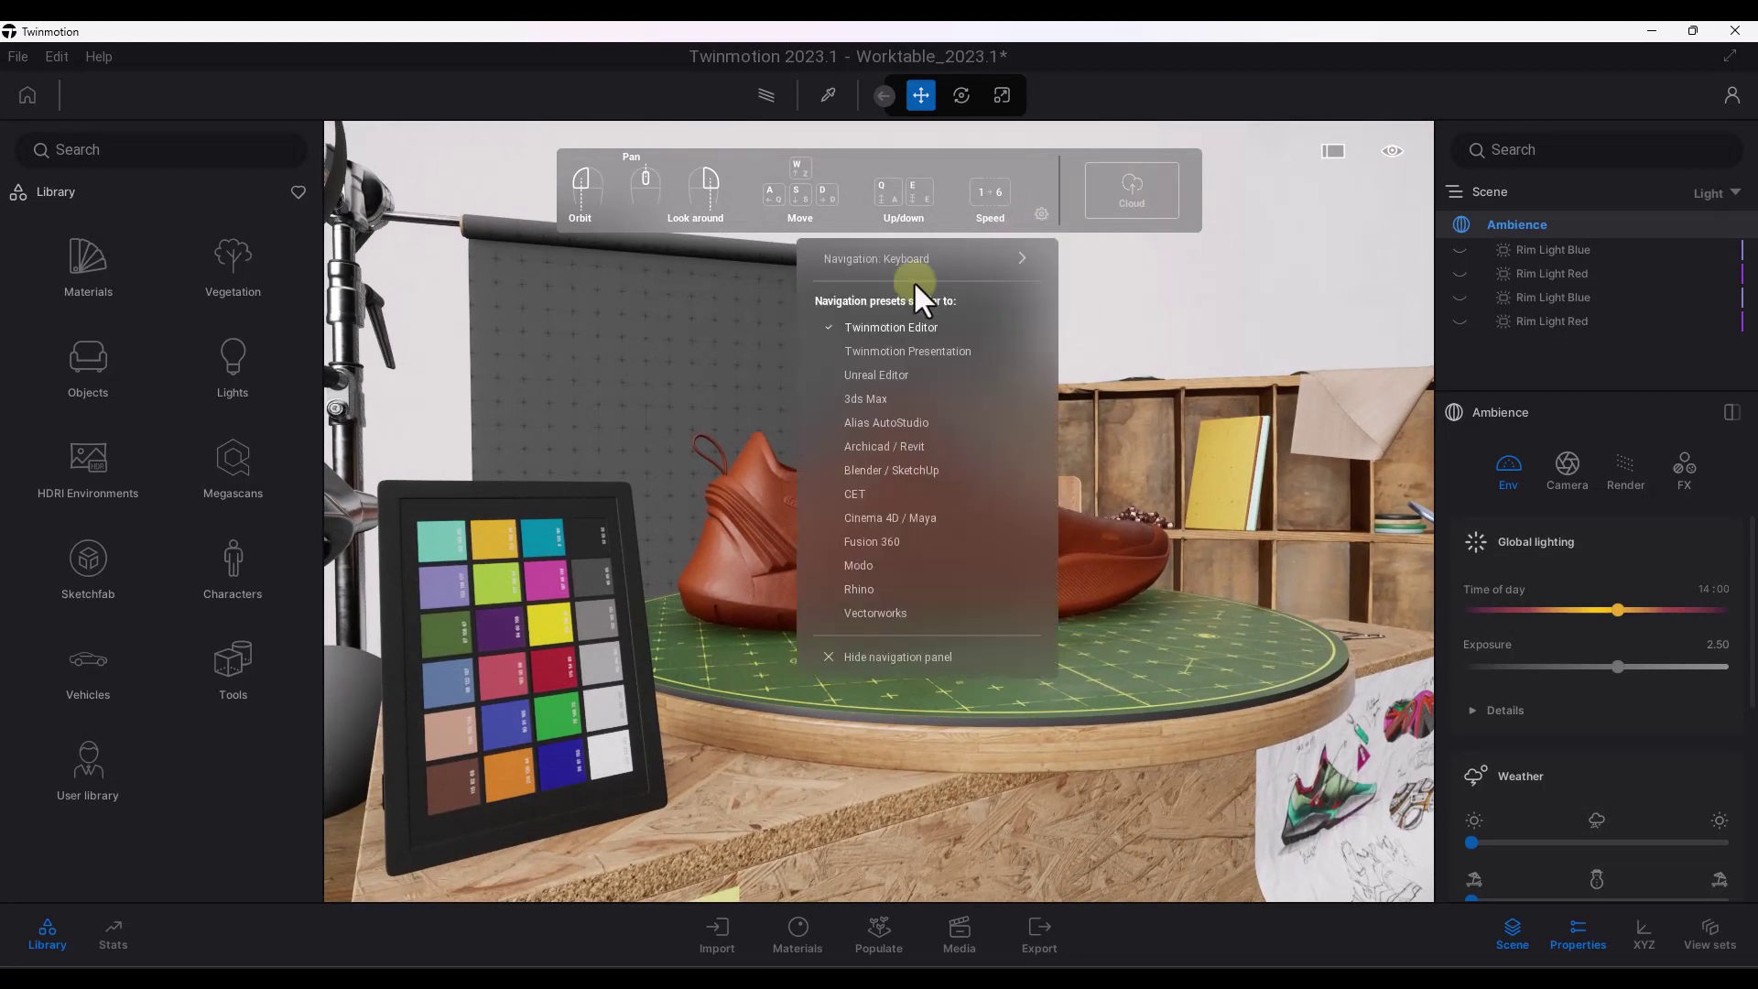
pyautogui.click(881, 657)
pyautogui.moveTo(995, 487); pyautogui.dragTo(995, 483)
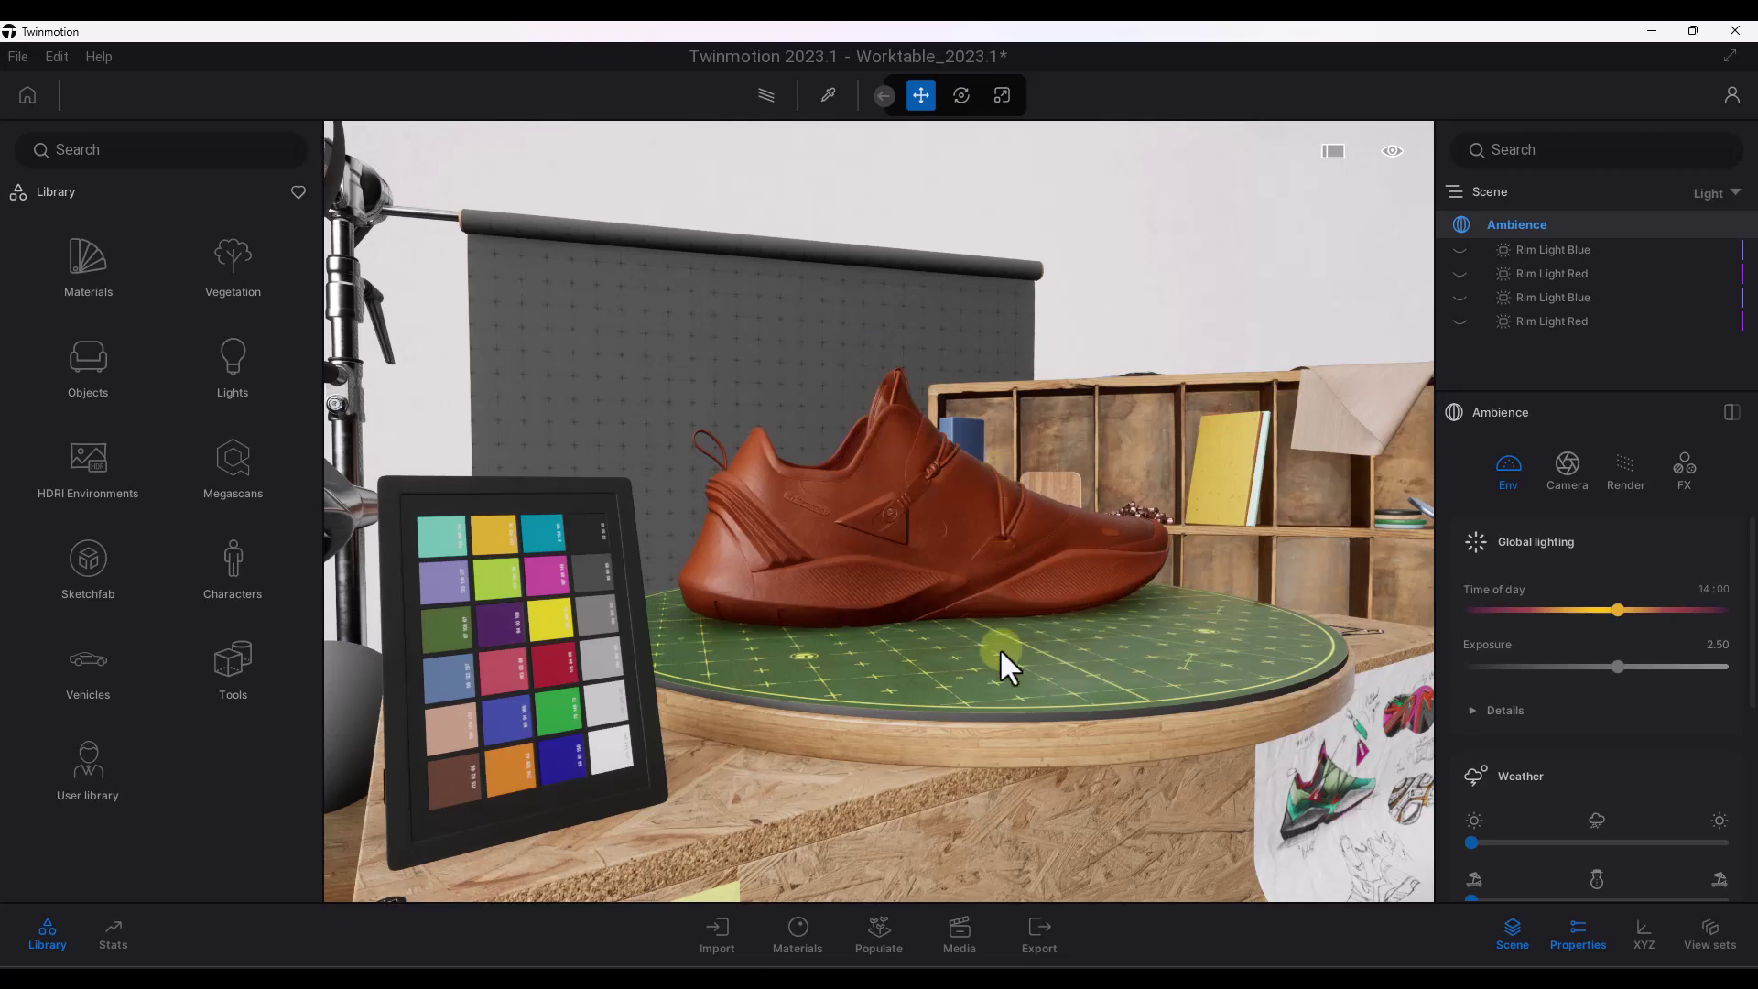
# - Preview the Woods, Basement, Garage and Night City images in Media, ending on Woods
pyautogui.click(958, 937)
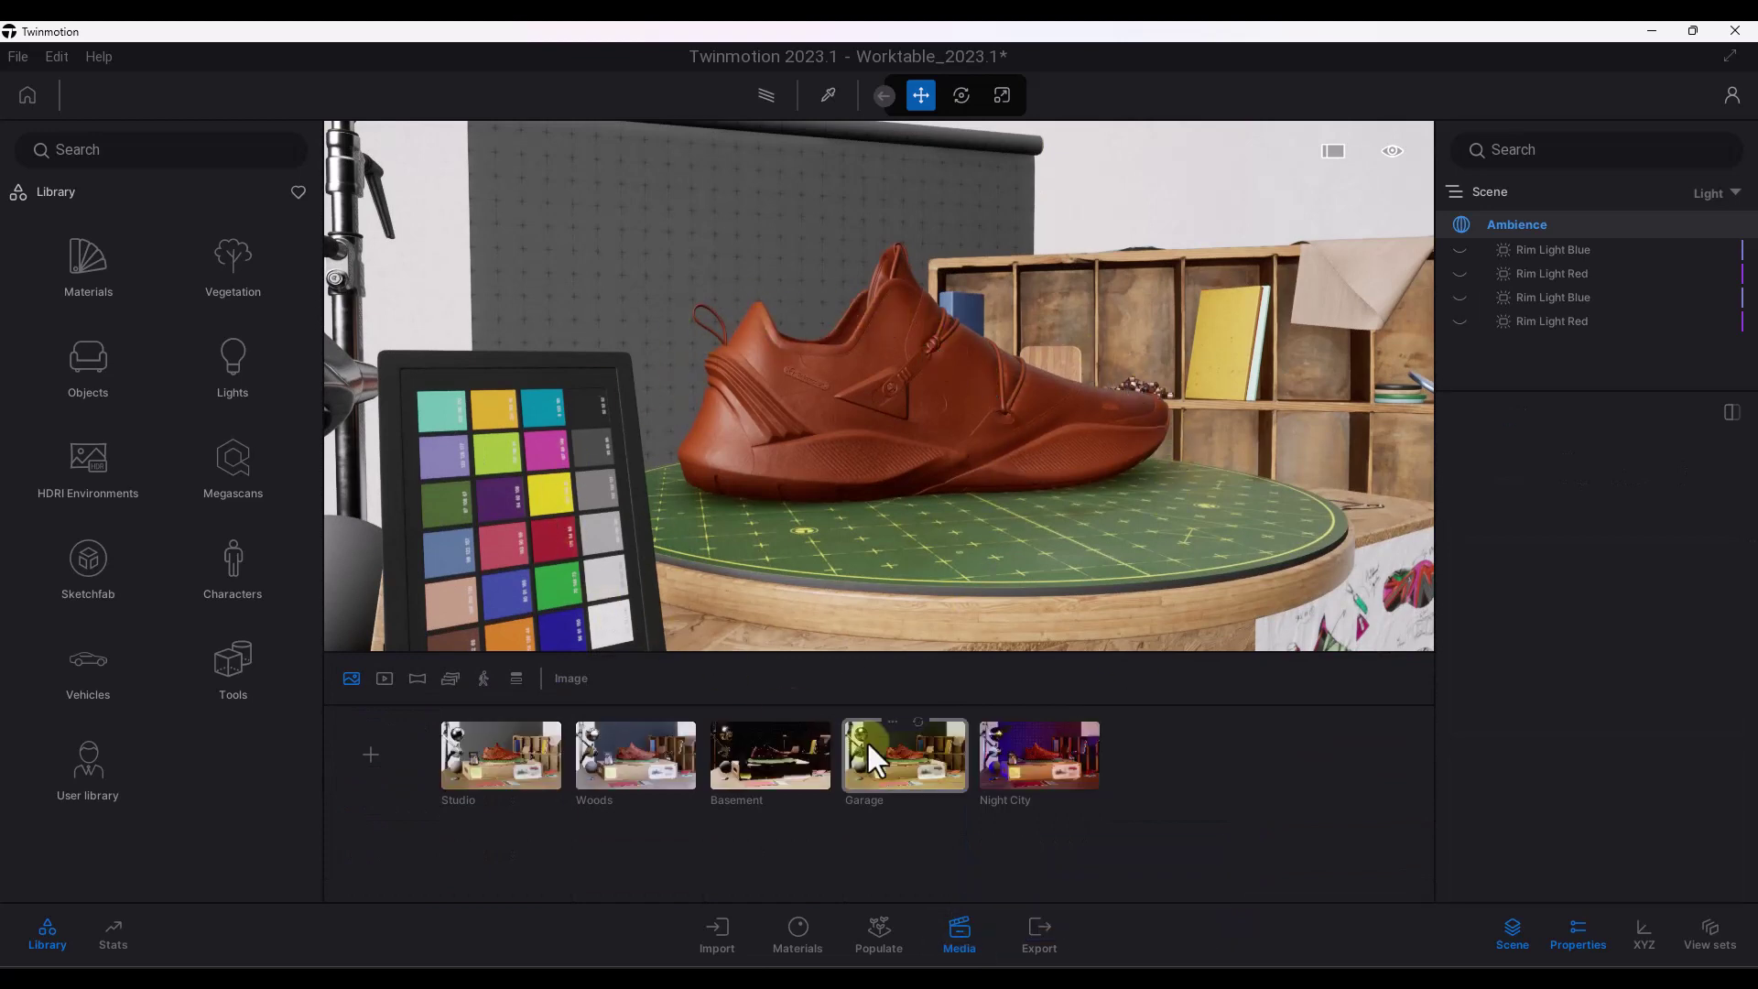
pyautogui.click(605, 811)
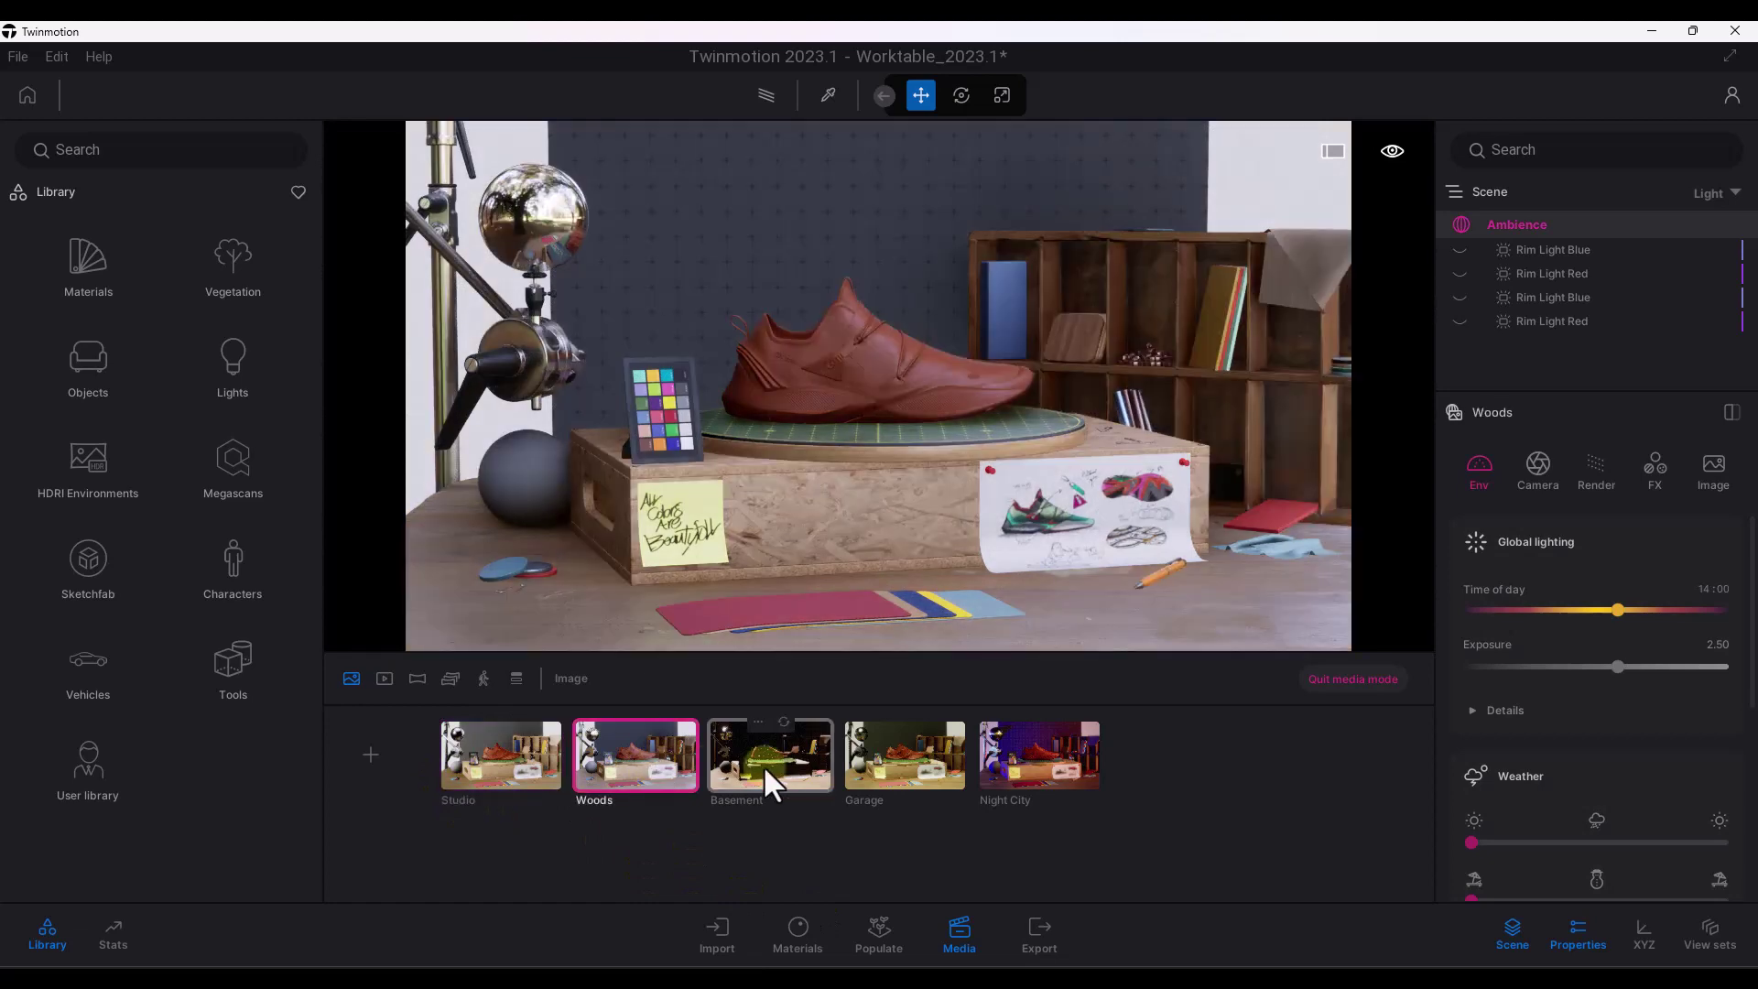
pyautogui.click(764, 766)
pyautogui.click(908, 760)
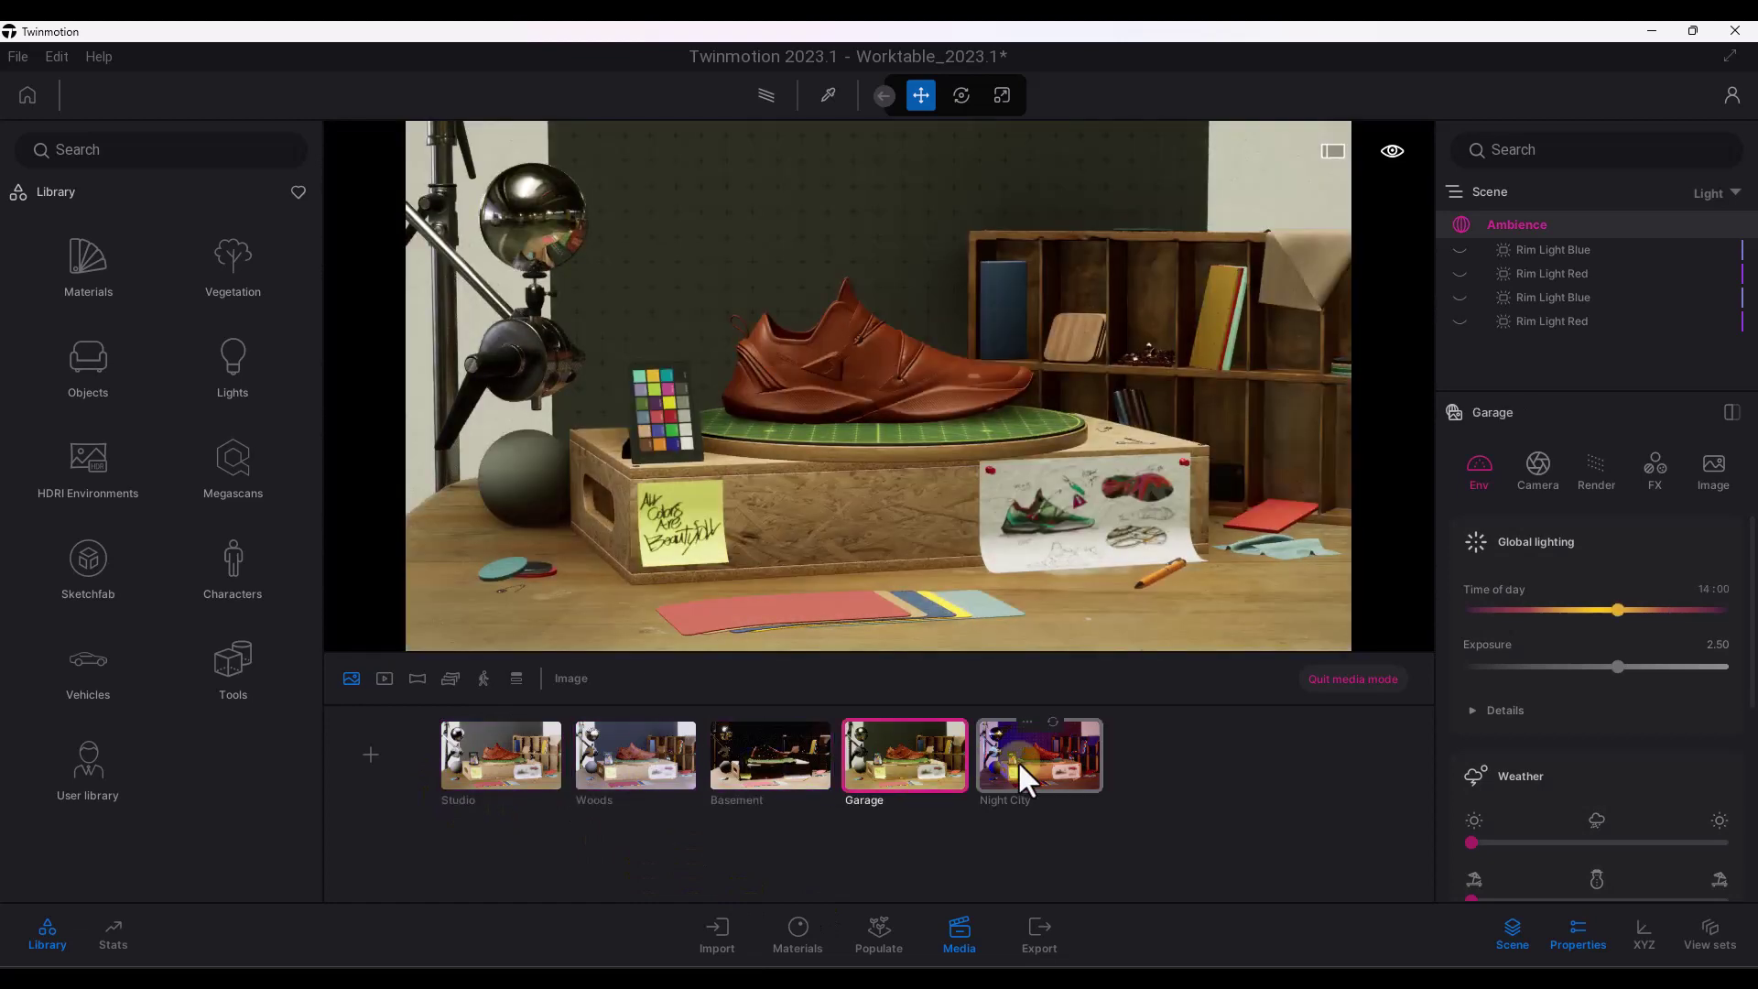
pyautogui.click(1035, 760)
pyautogui.click(901, 743)
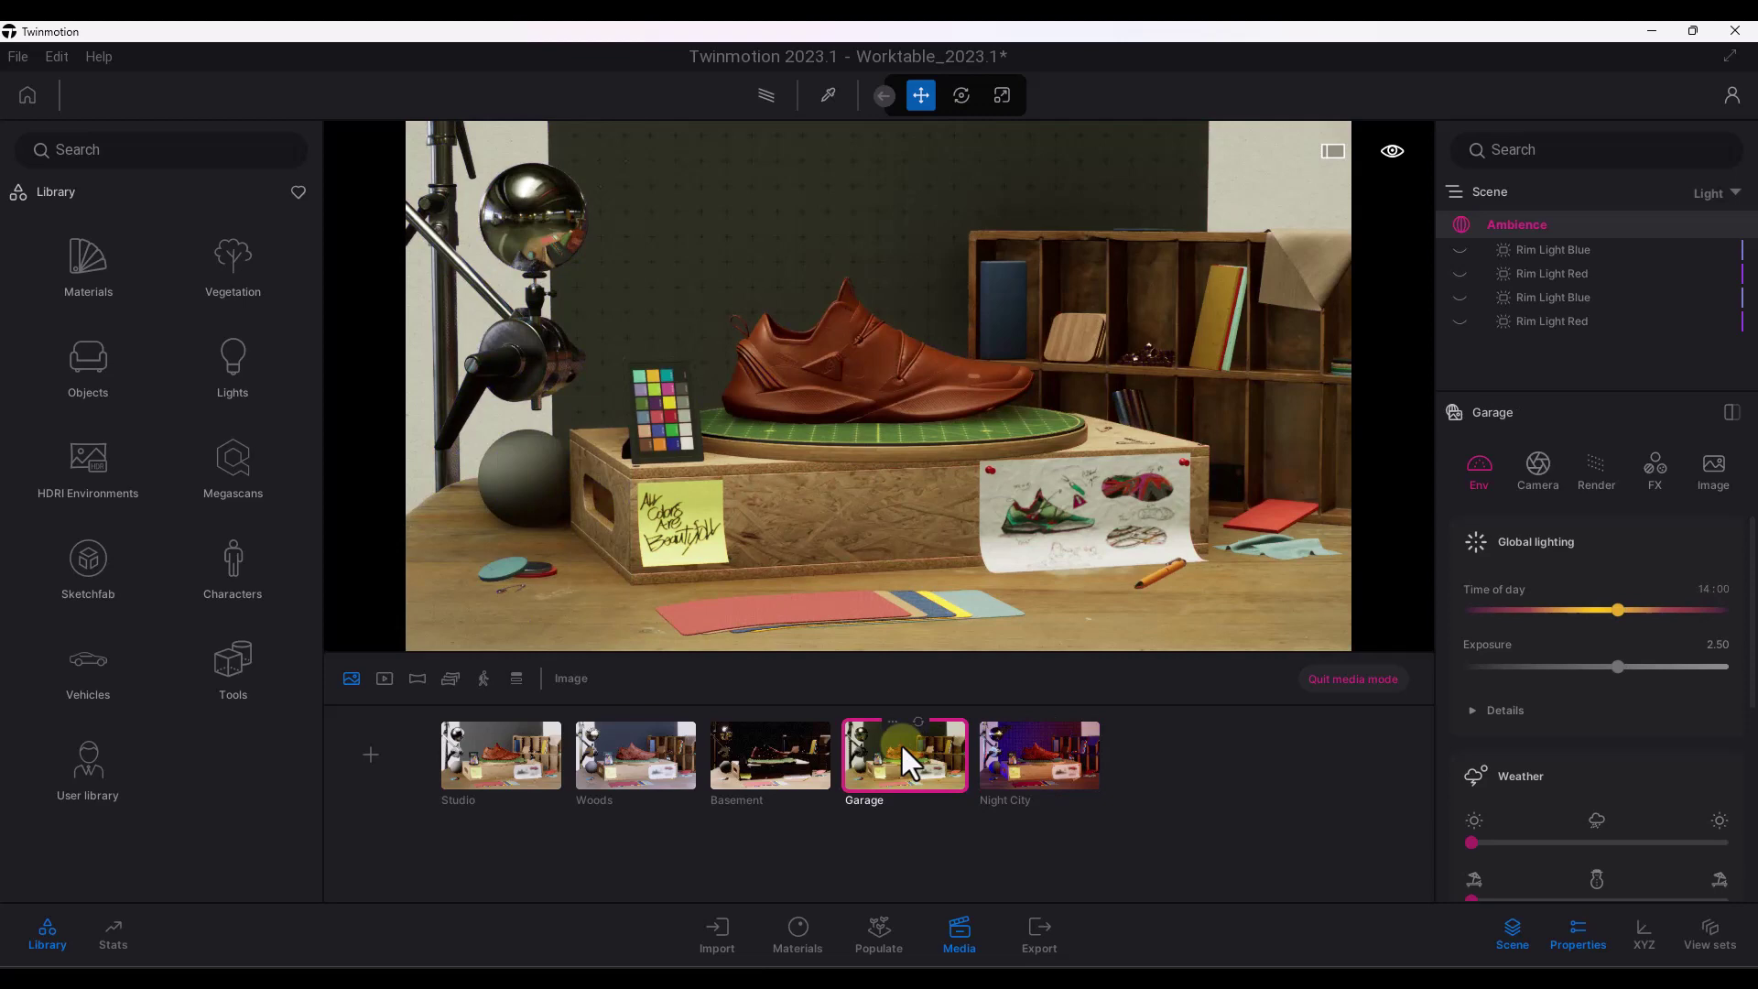
pyautogui.click(790, 758)
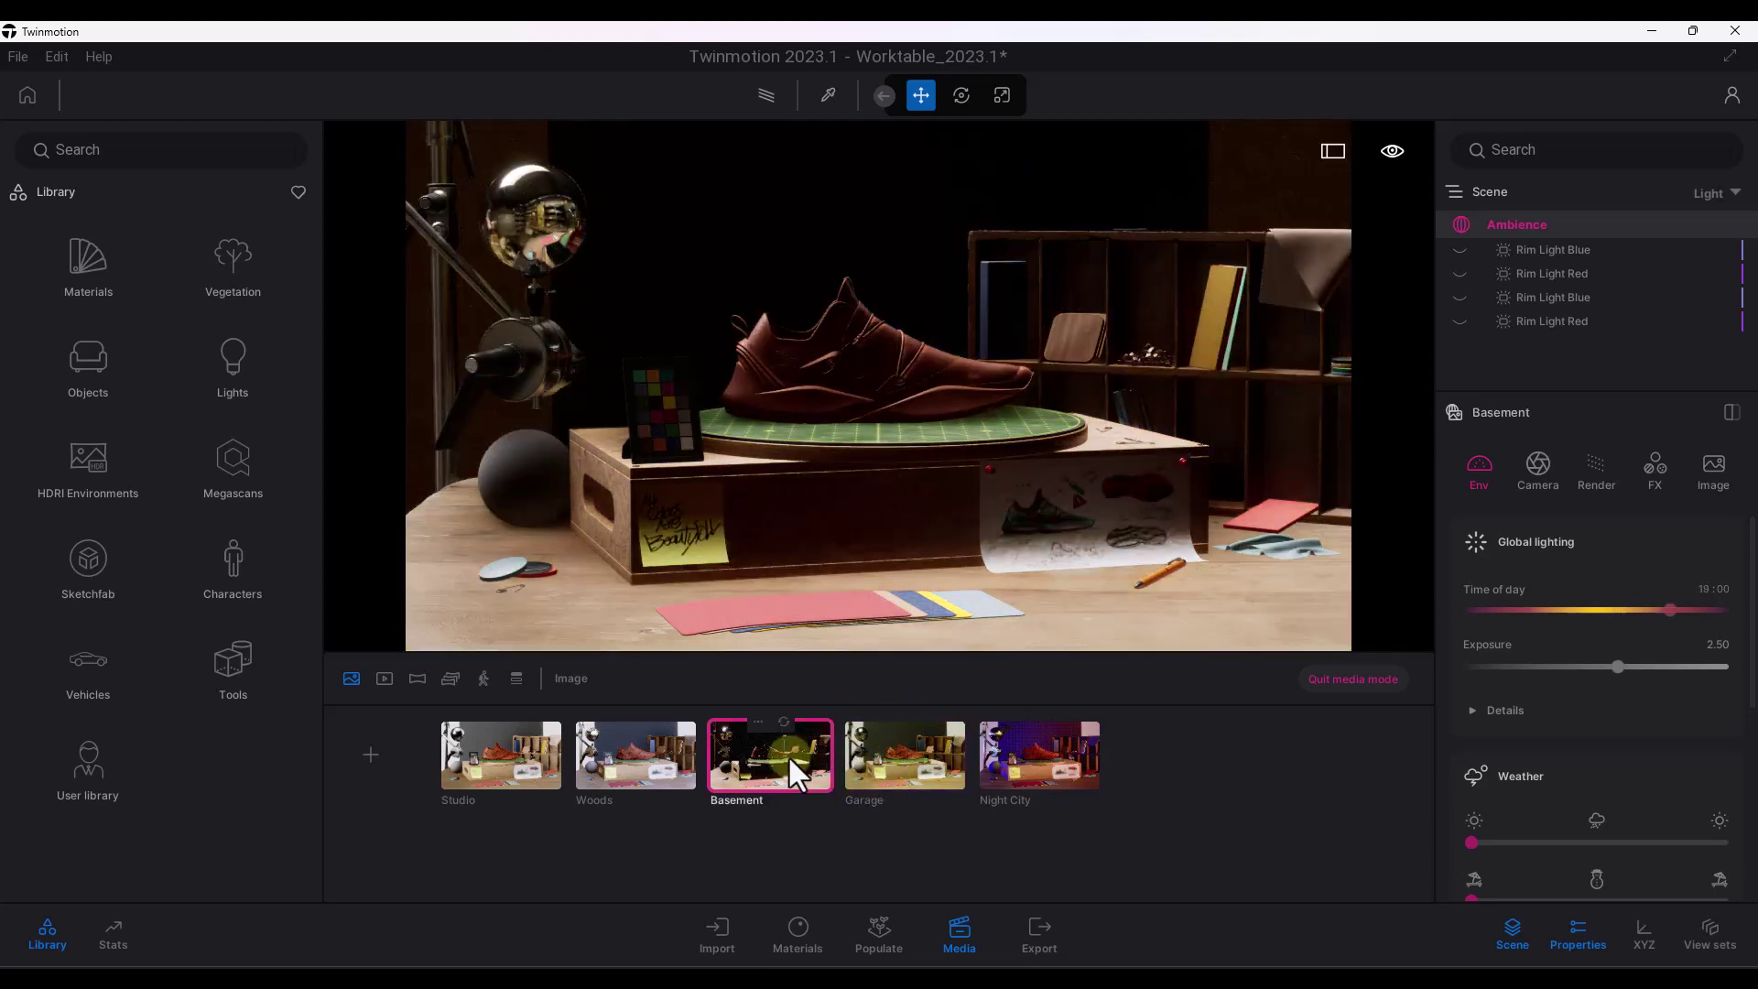
pyautogui.click(644, 756)
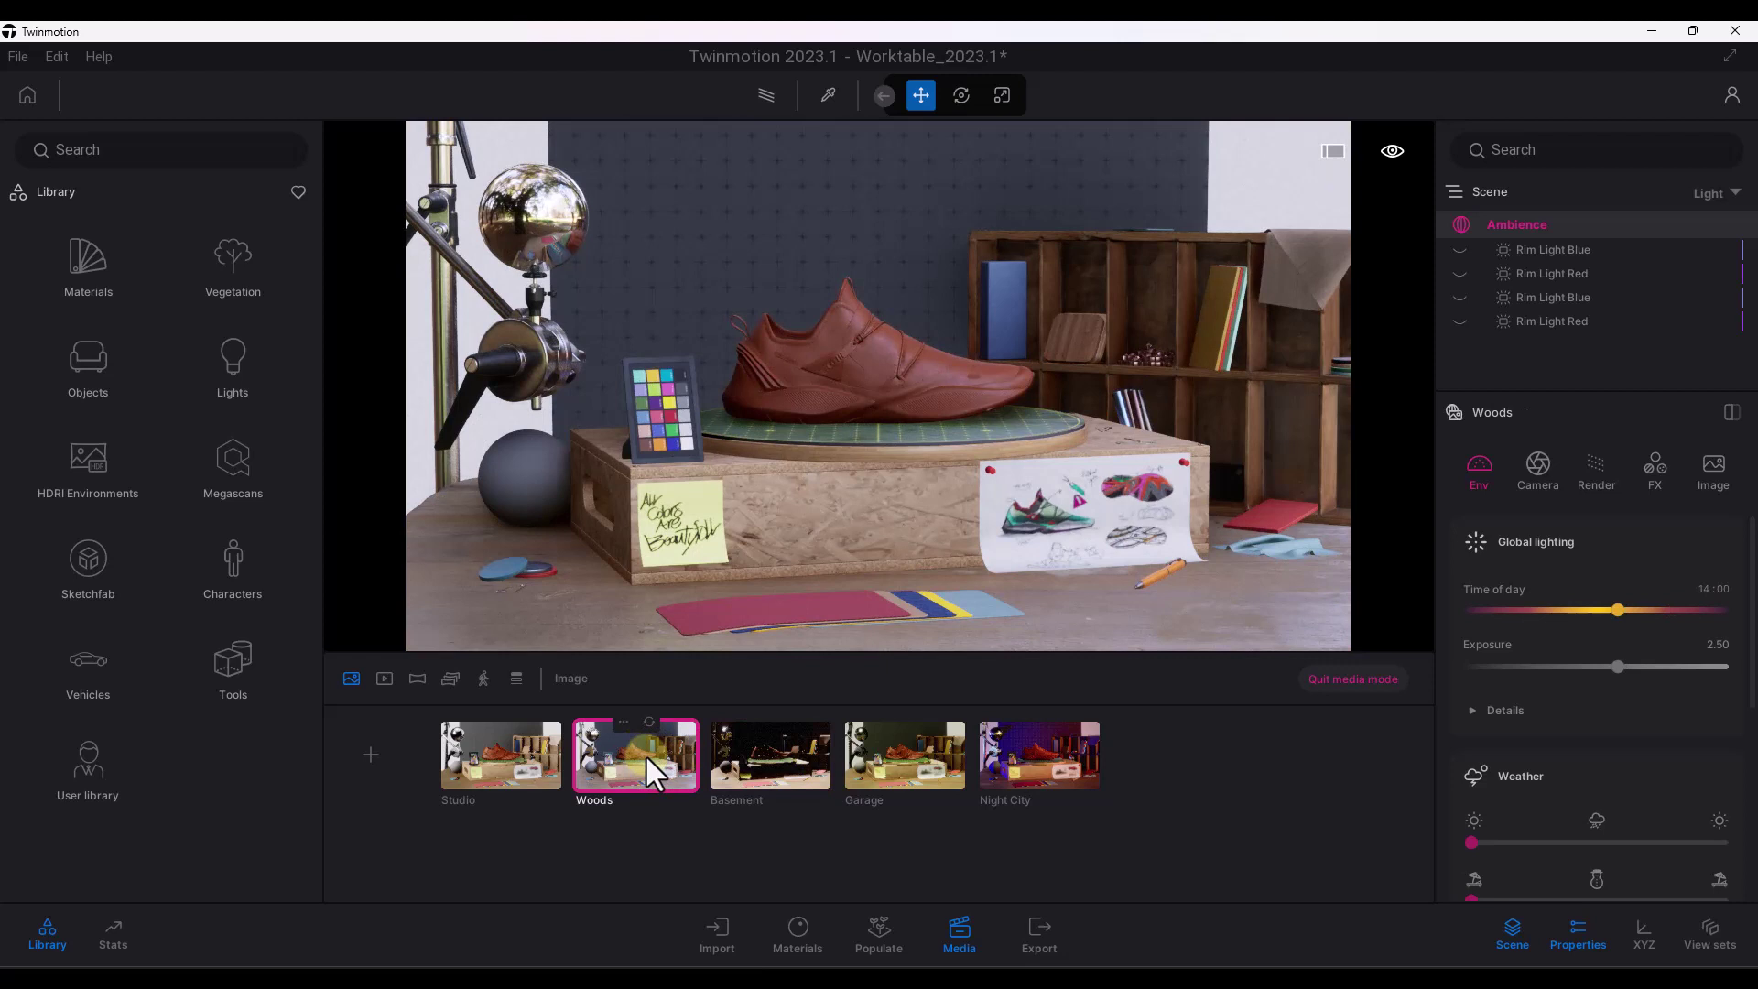
pyautogui.click(367, 751)
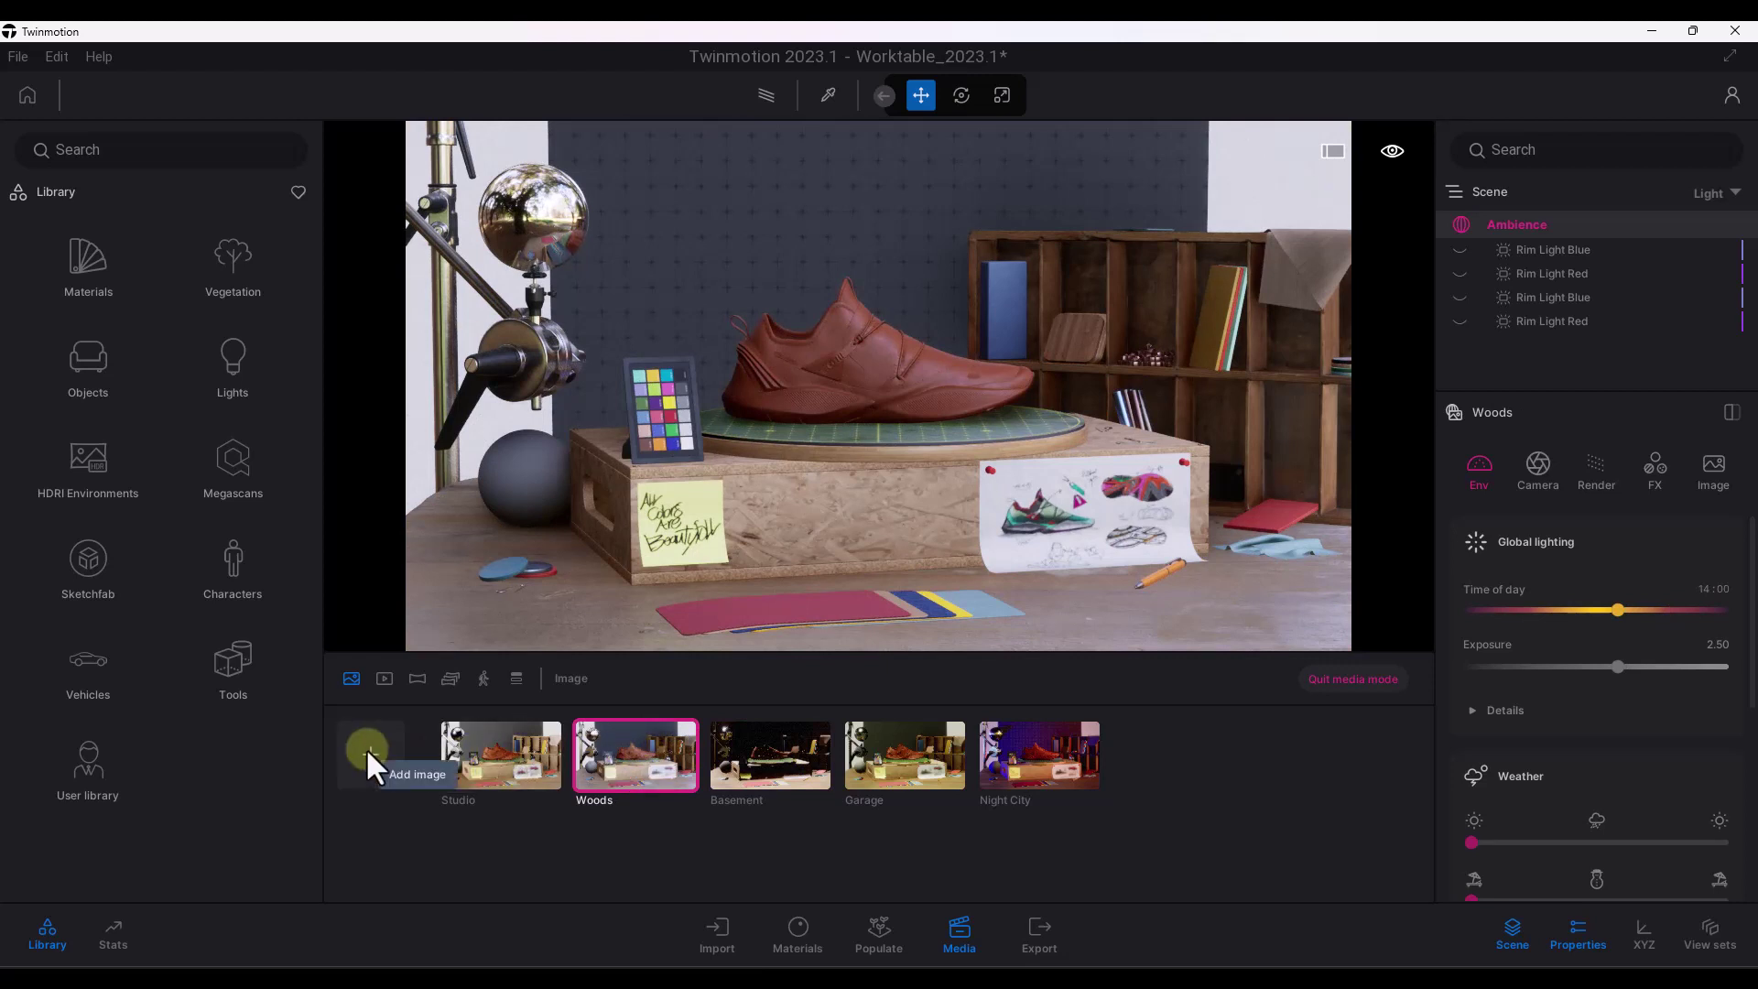
# - Add Image6 and update it to a close-up camera view of the shoe
pyautogui.click(367, 751)
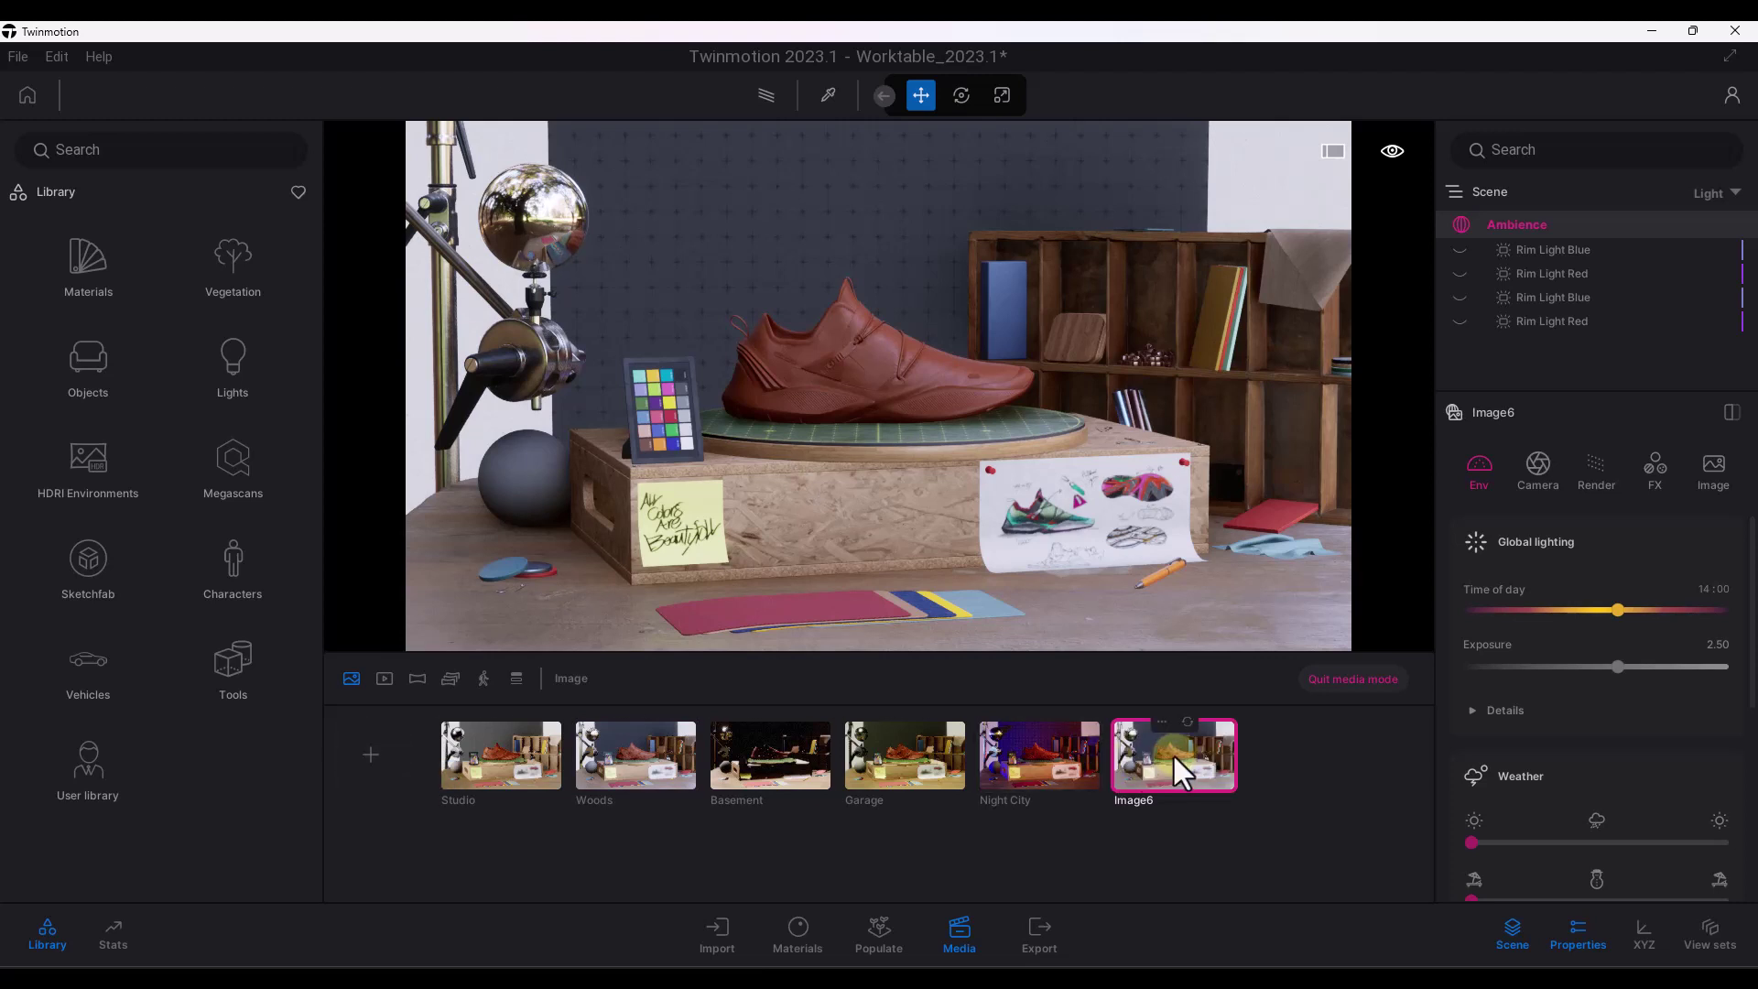
pyautogui.moveTo(1009, 430); pyautogui.dragTo(1016, 465)
pyautogui.click(1189, 723)
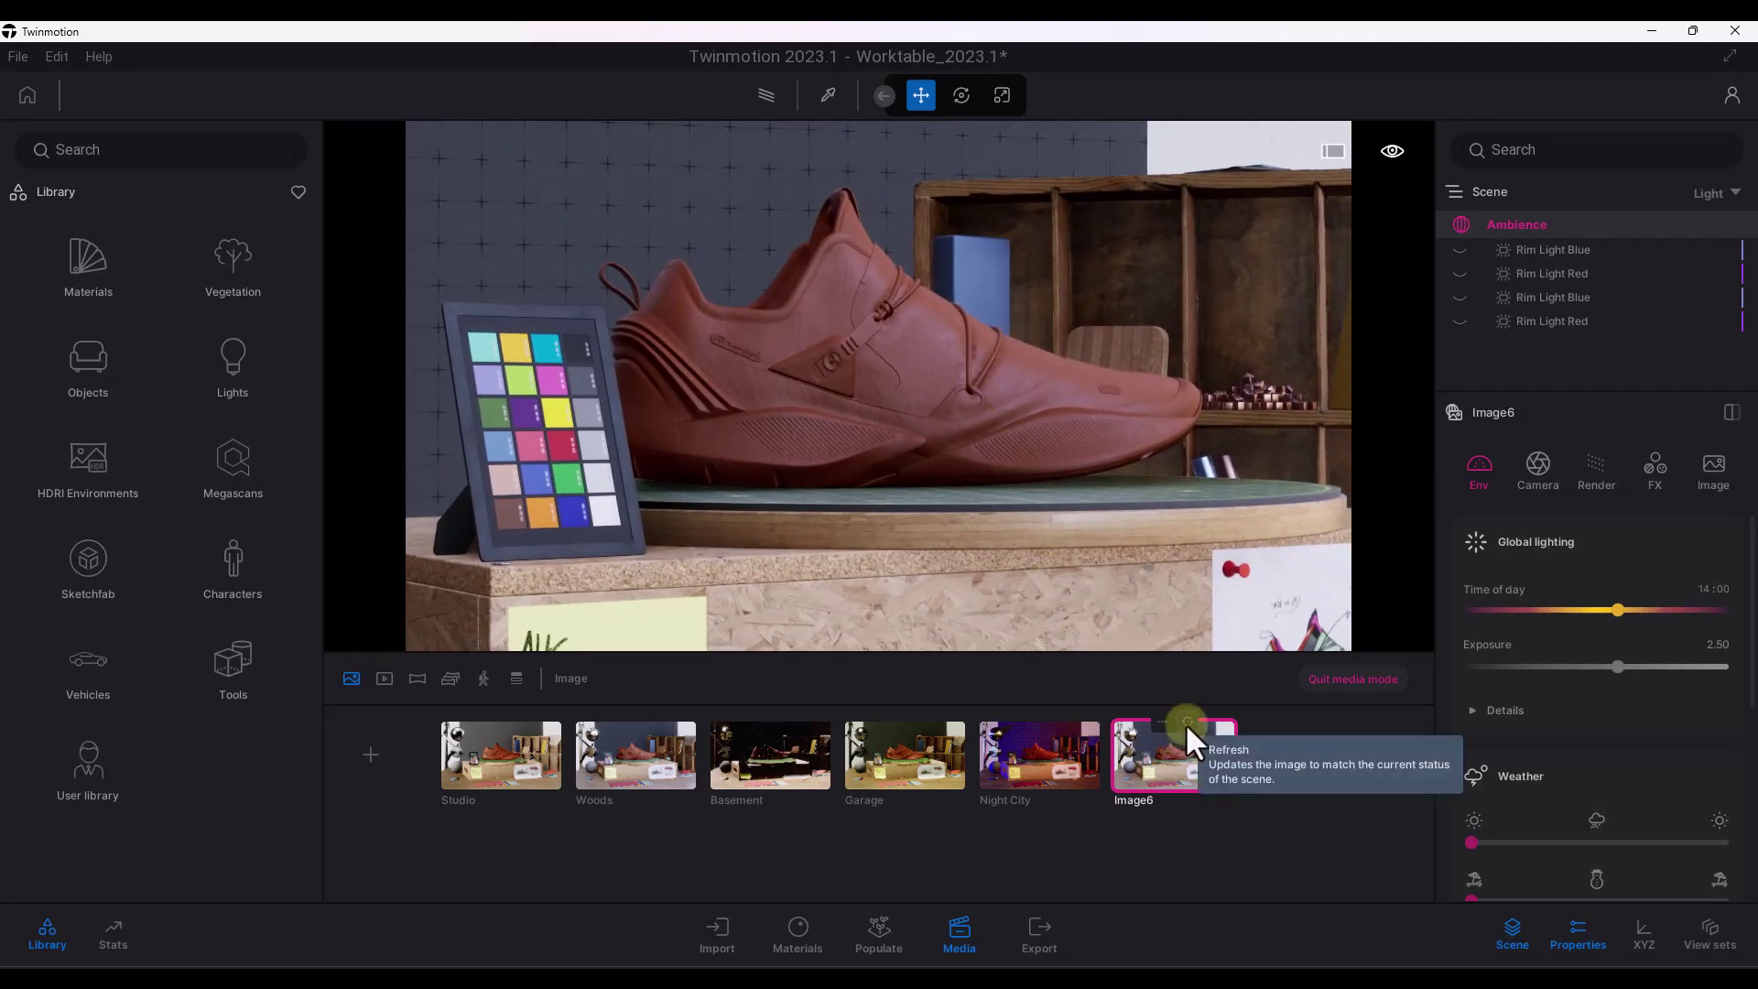
pyautogui.click(1187, 723)
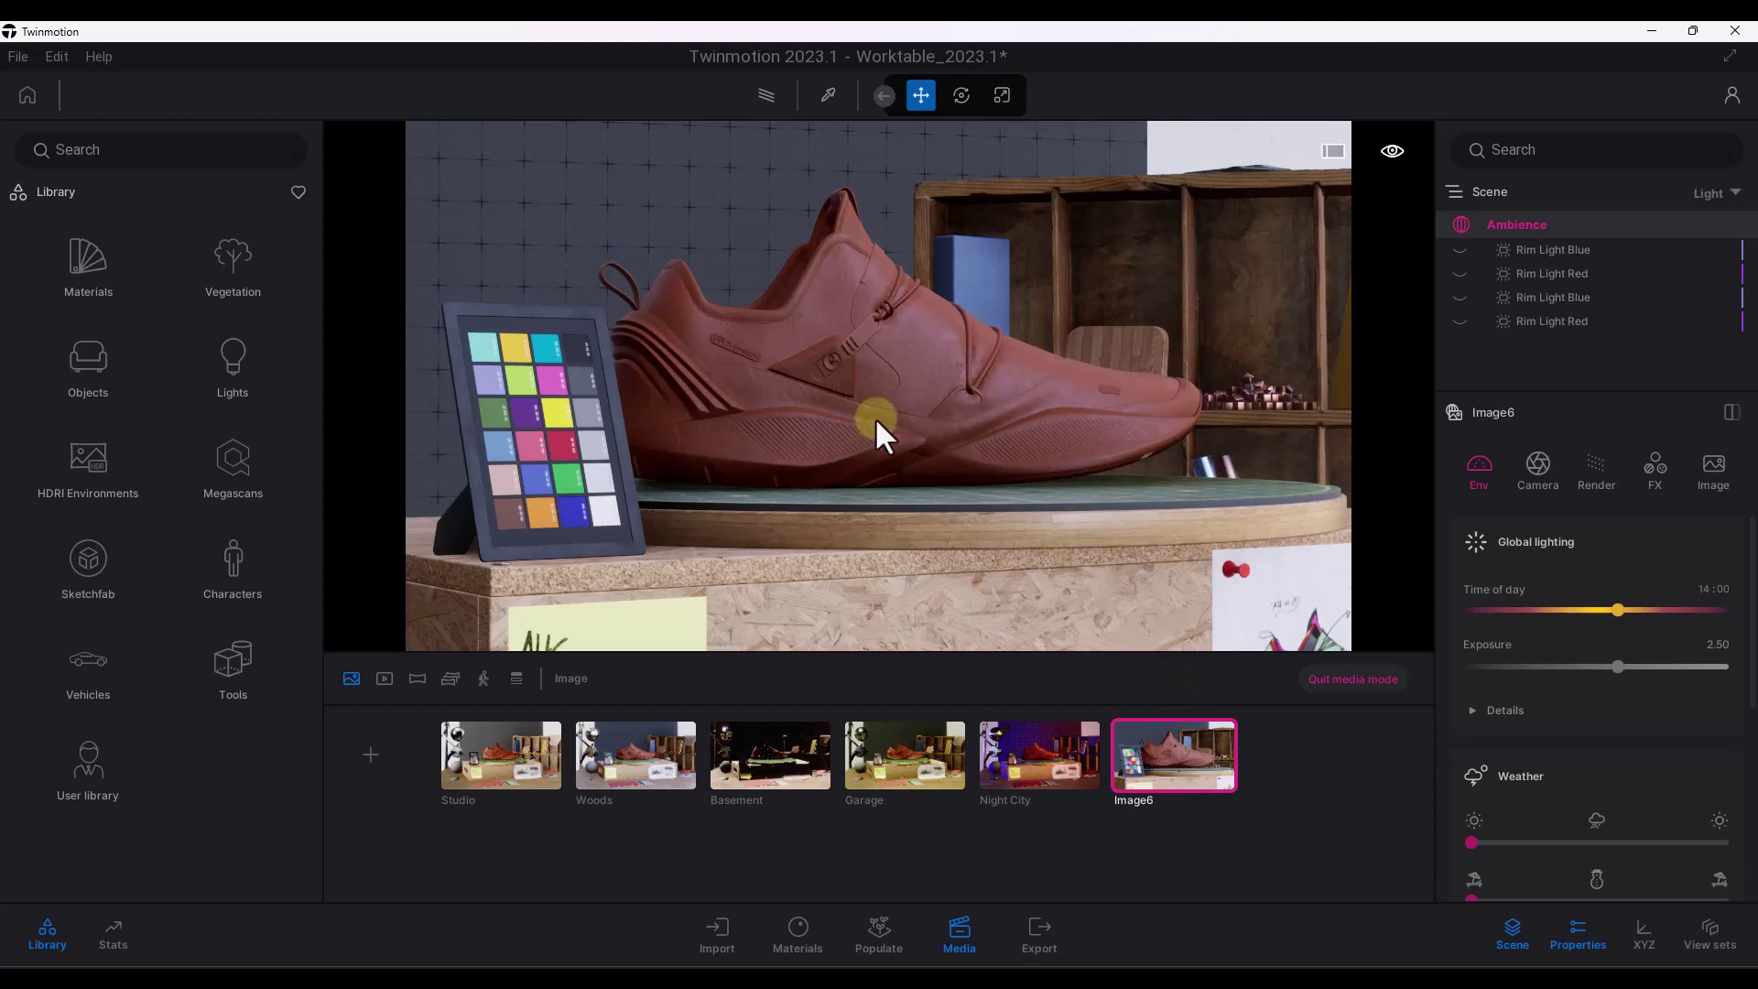
# - Compare the Image6 close-up against the Night City view
pyautogui.click(1050, 767)
pyautogui.click(1173, 766)
pyautogui.click(1052, 769)
pyautogui.click(1164, 766)
# - Set the scene list filter to show all items instead of lights
pyautogui.scroll(-3, 1558, 656)
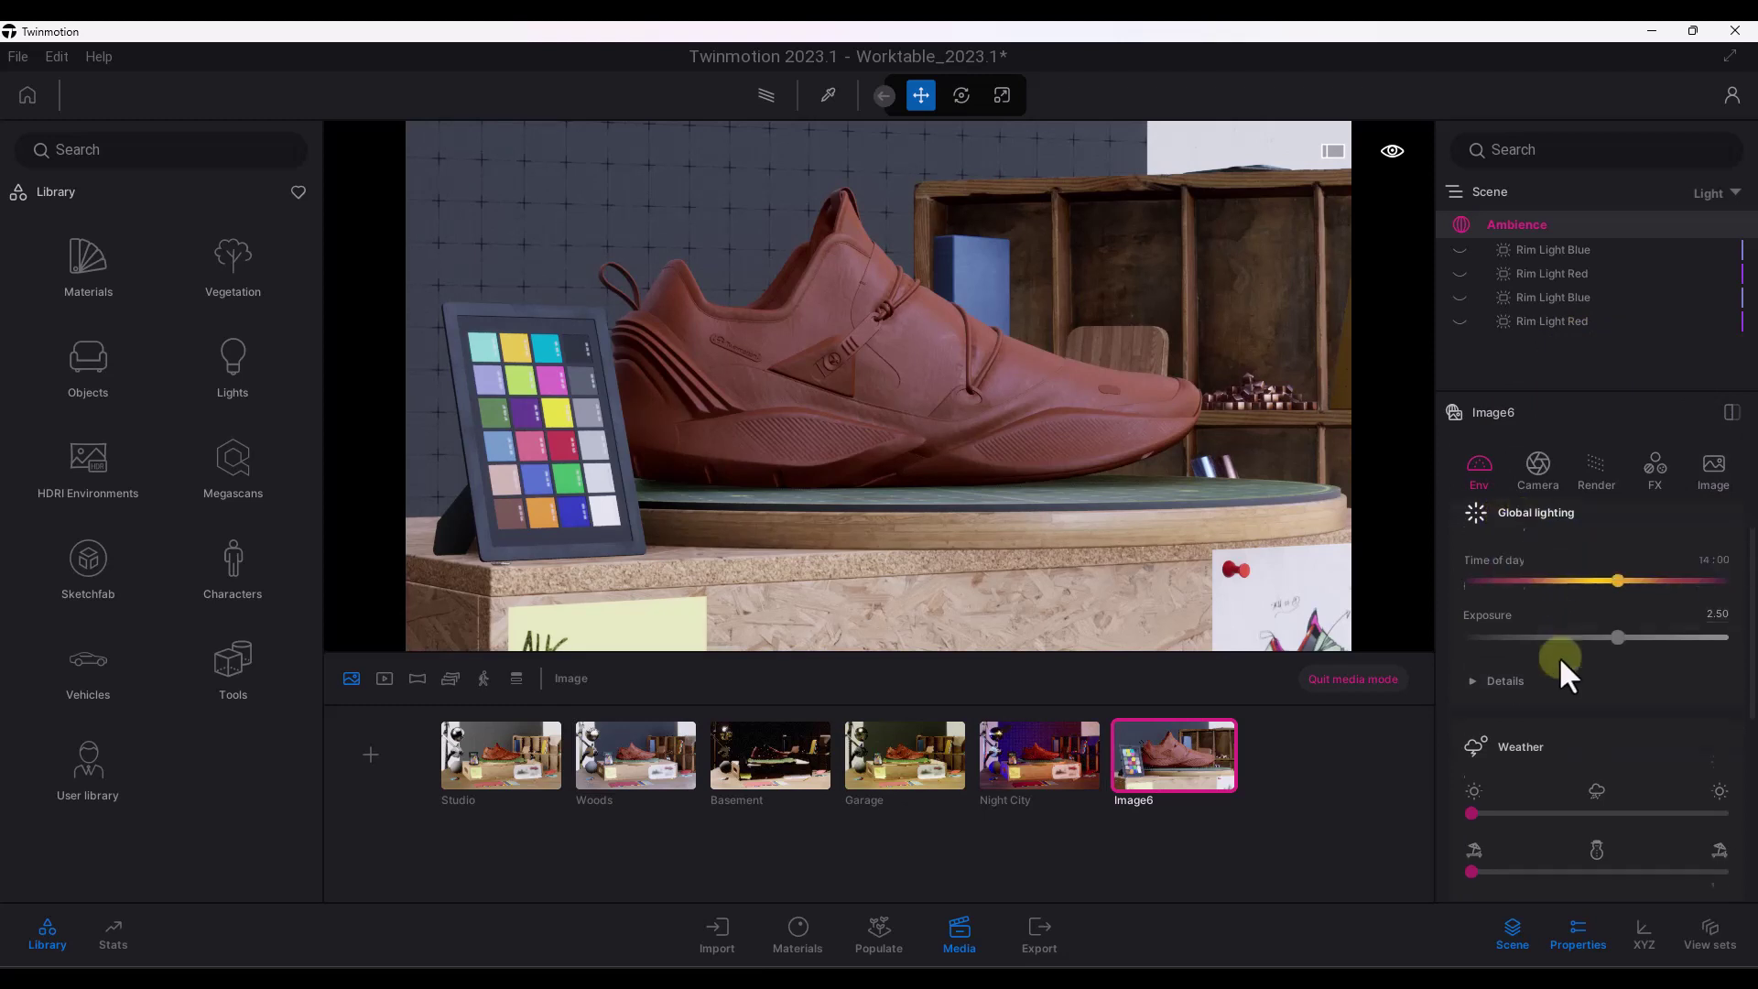
pyautogui.scroll(-5, 1566, 700)
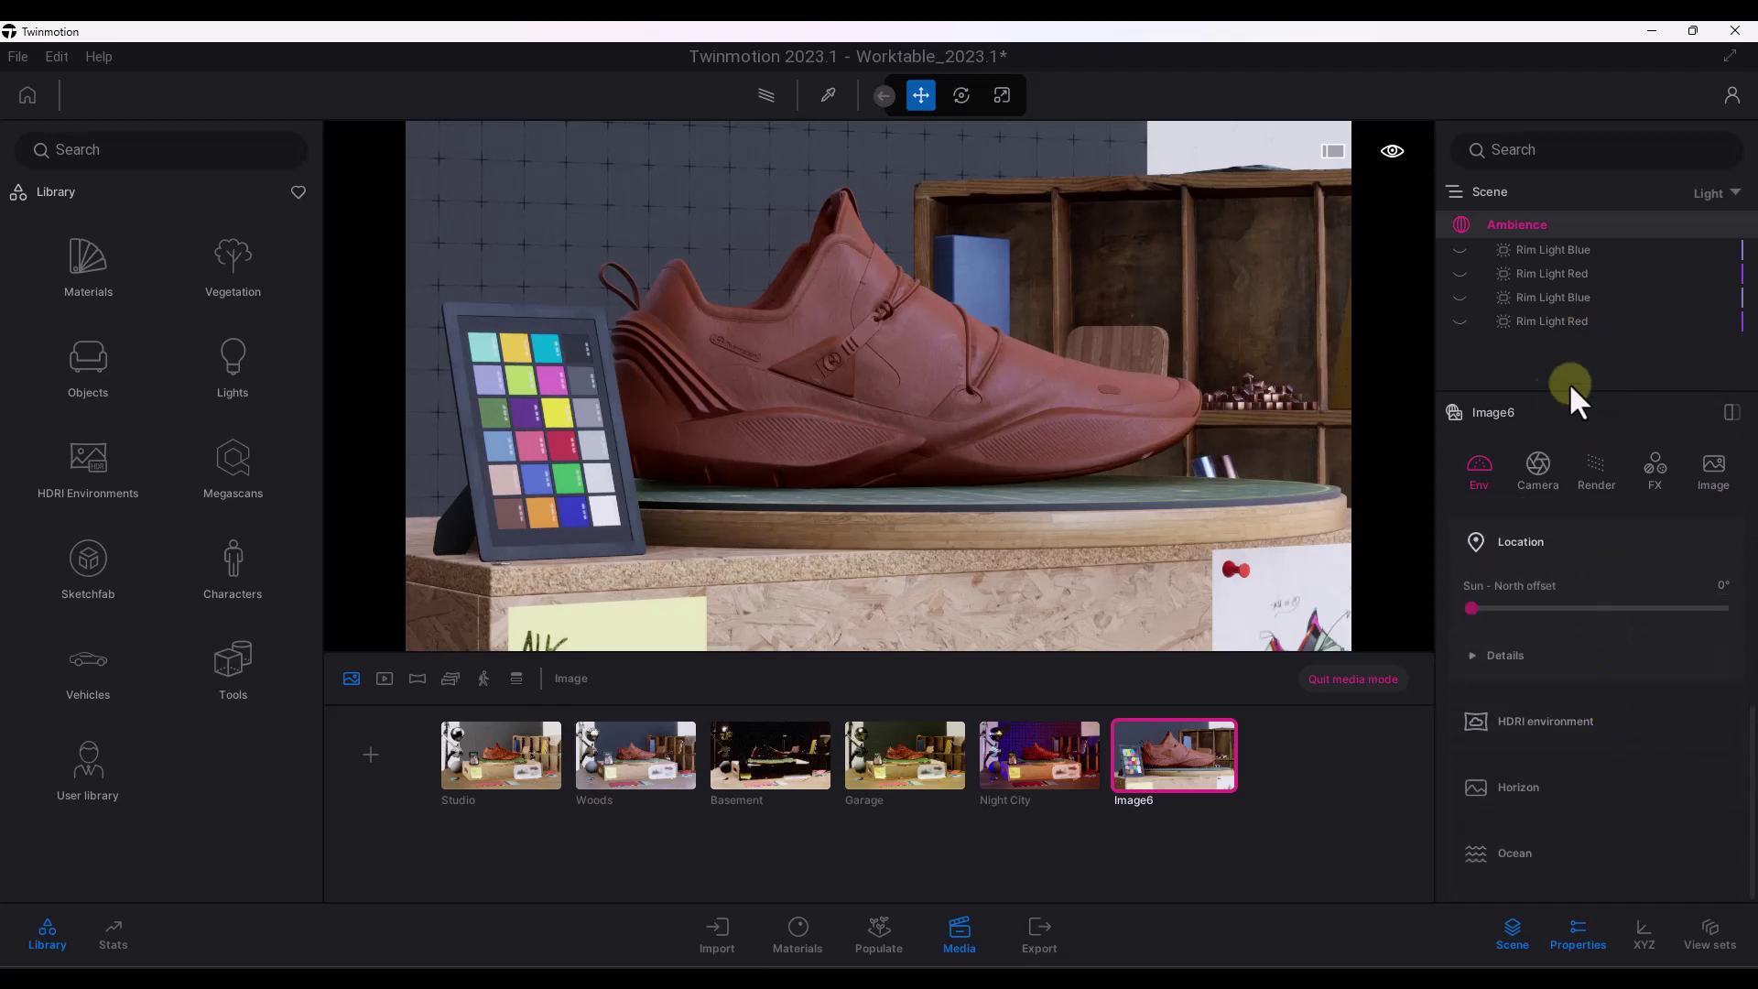
pyautogui.scroll(6, 1567, 558)
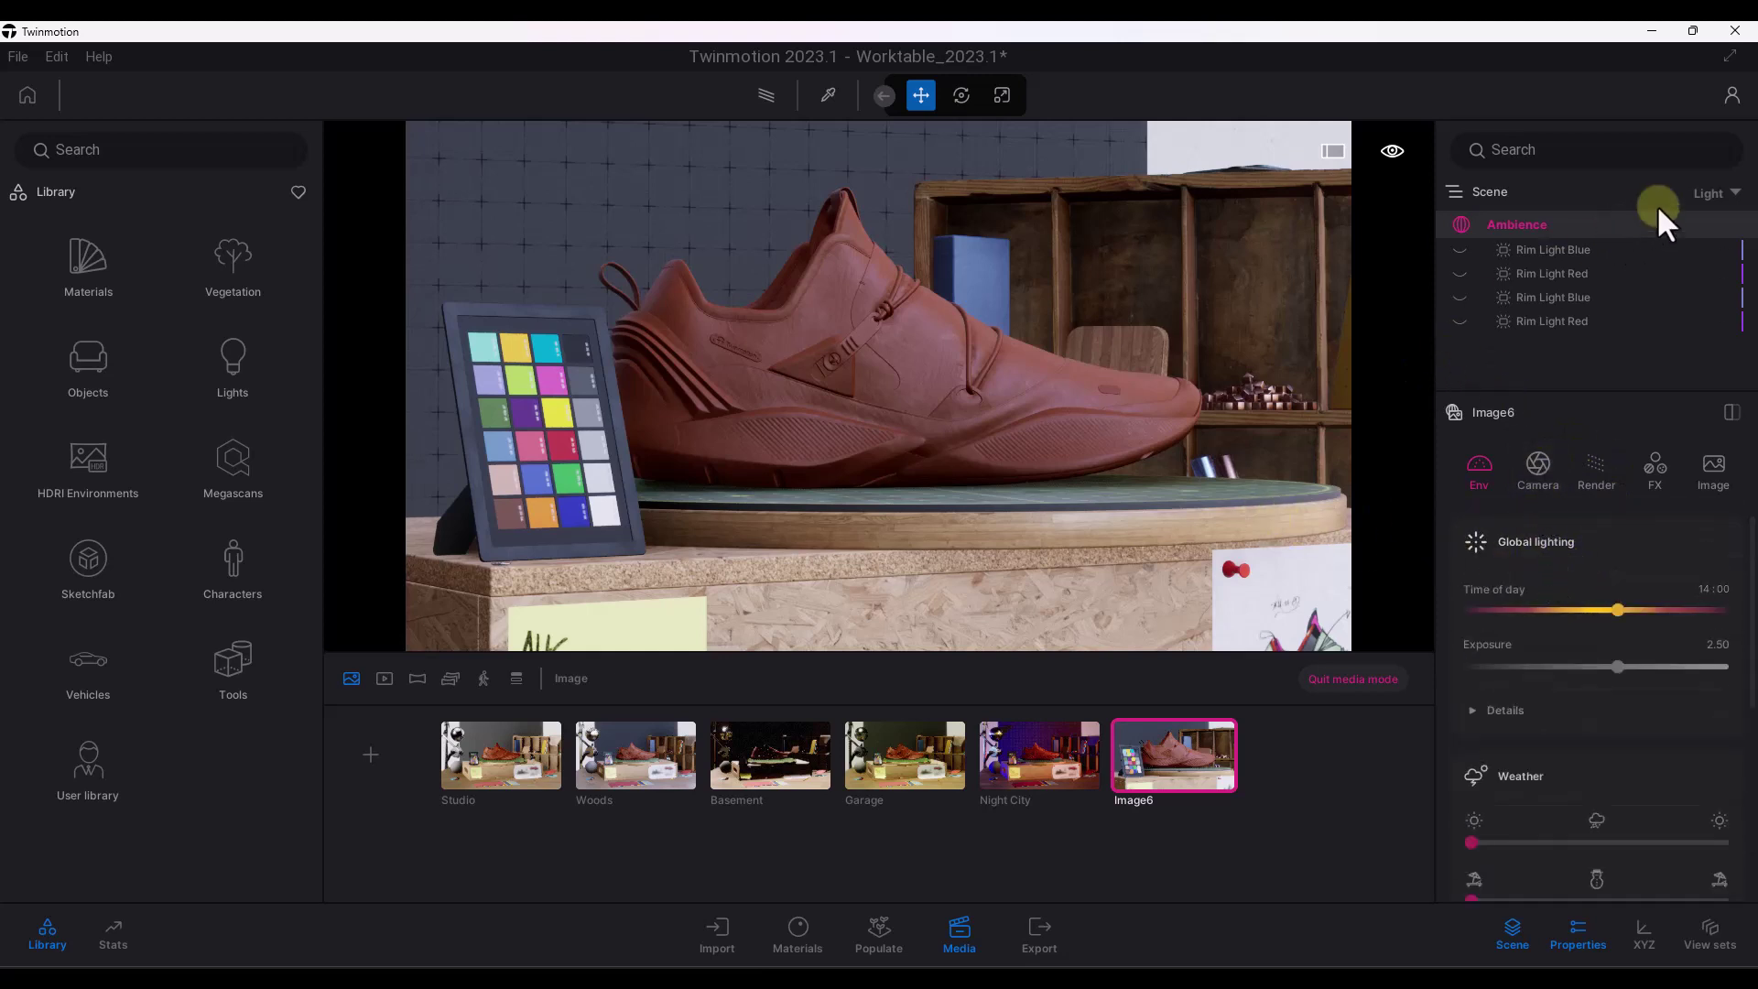
pyautogui.click(1710, 194)
pyautogui.click(1037, 342)
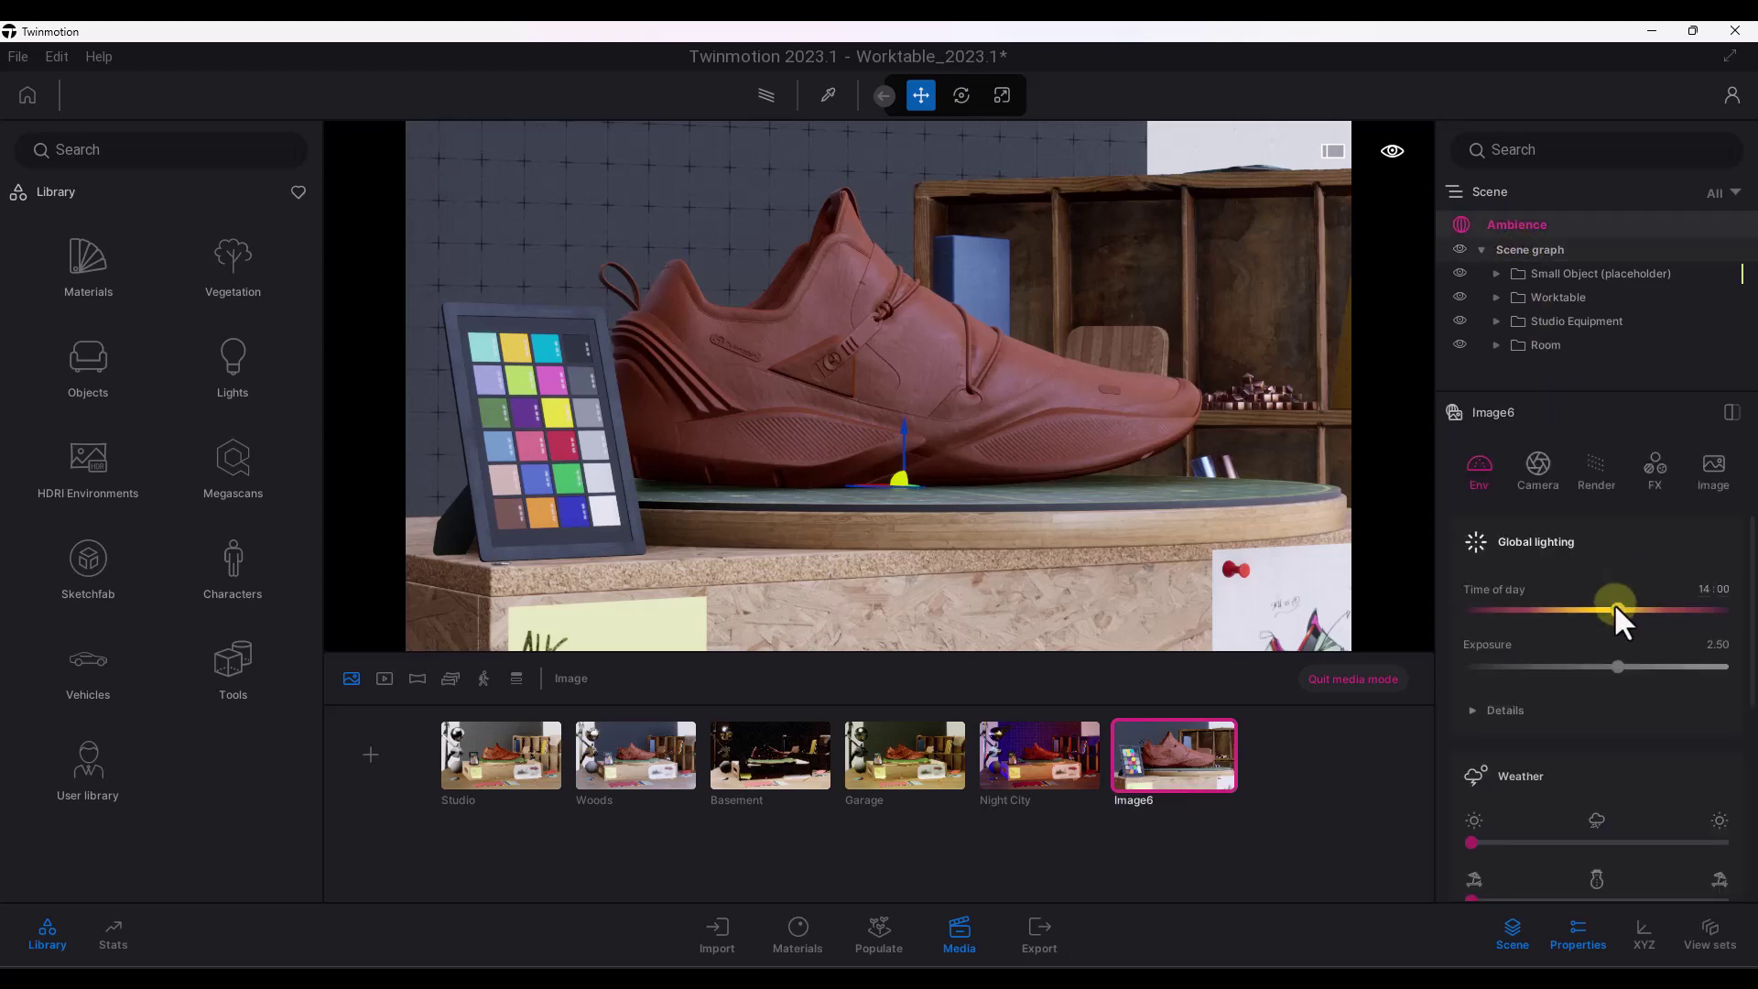
# - Rotate the HDRI skydome to 275° and raise its intensity to about 4.09
pyautogui.scroll(-6, 1601, 636)
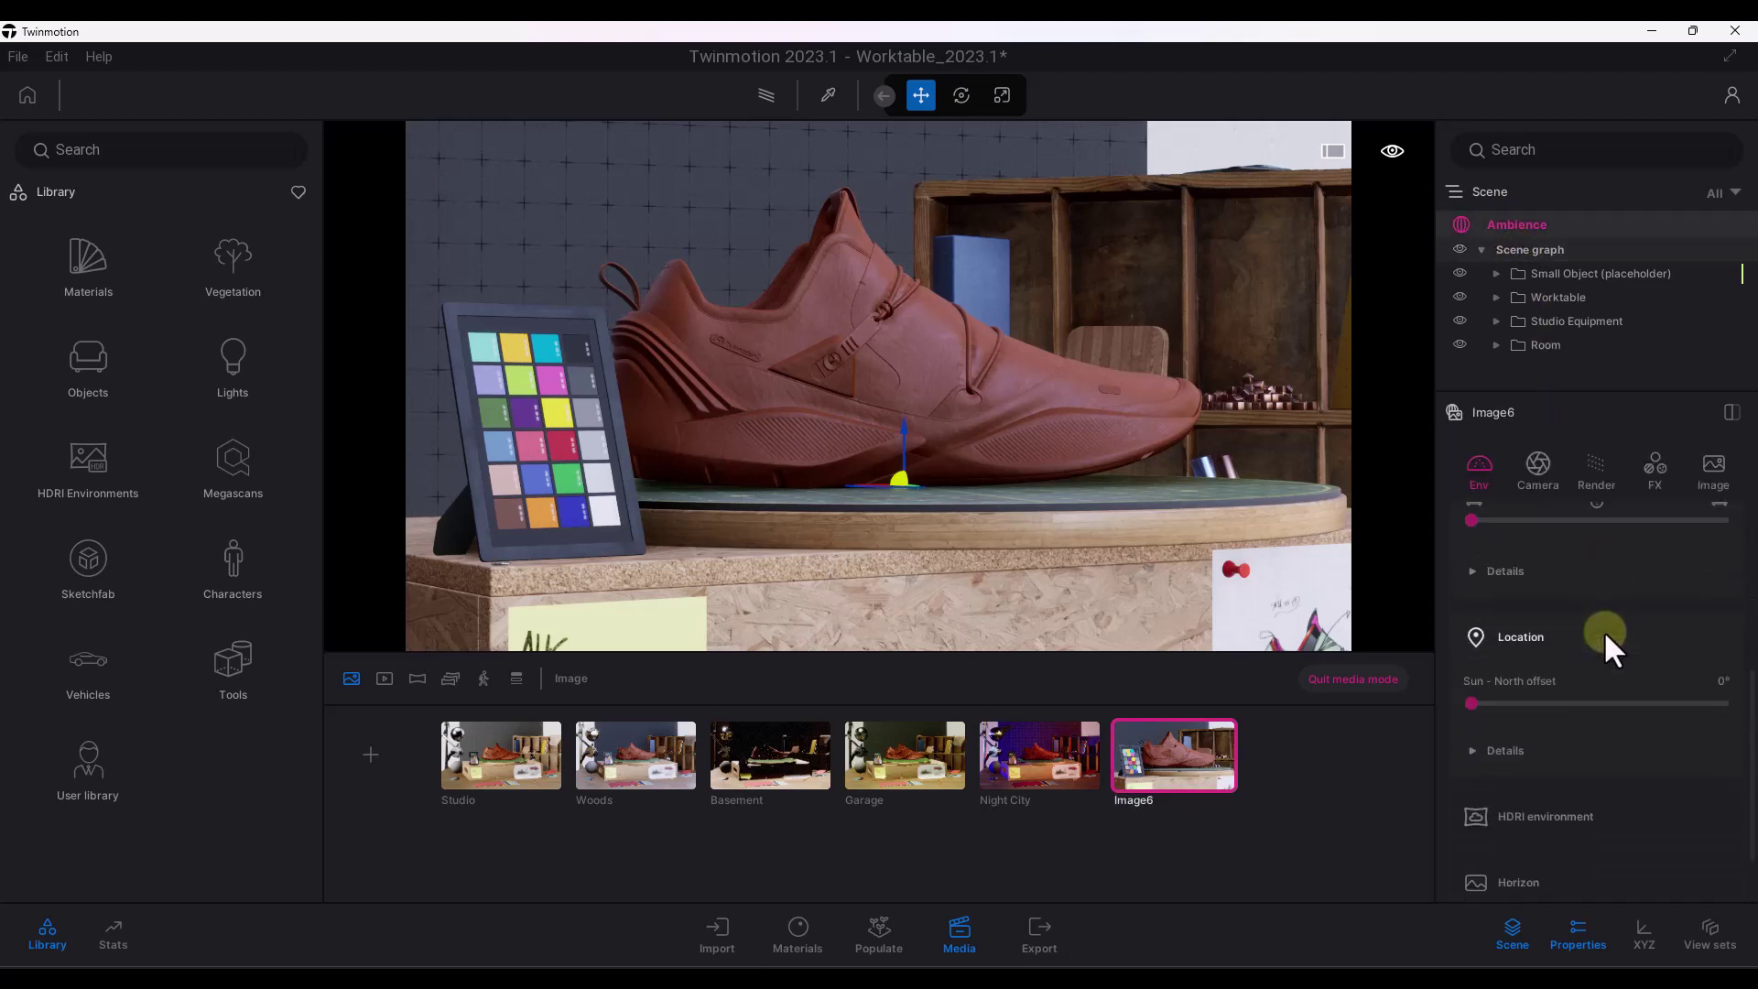
pyautogui.click(1568, 721)
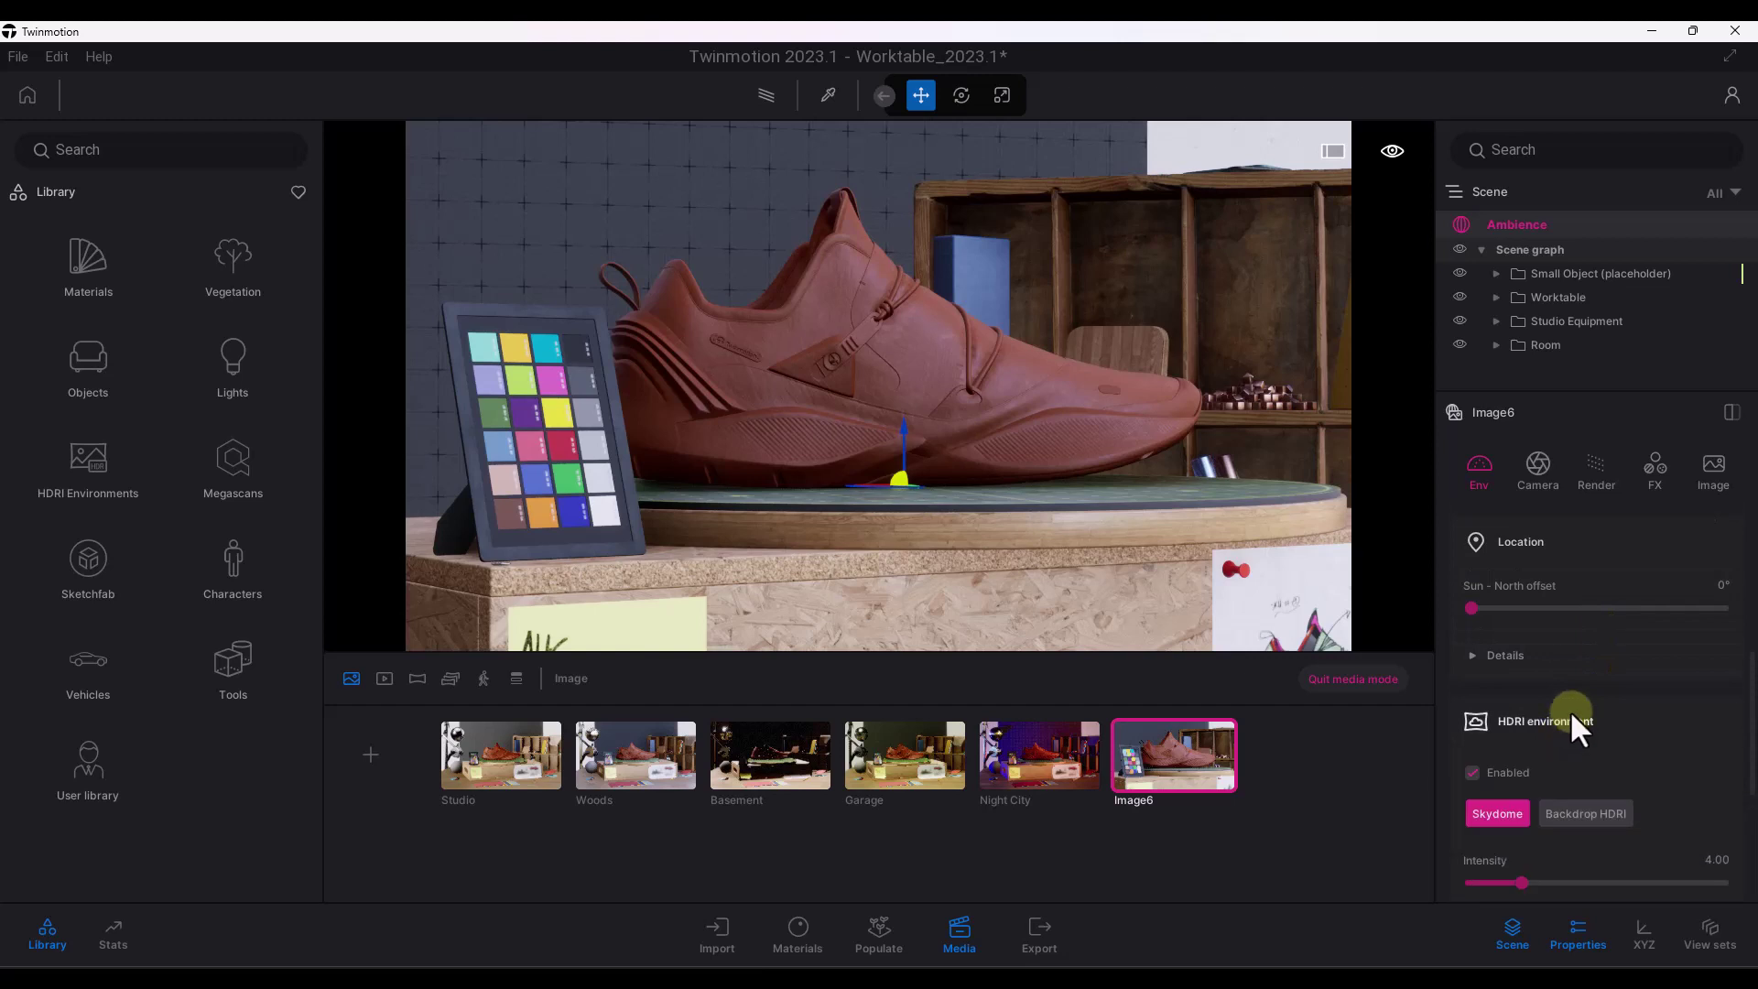
pyautogui.scroll(-3, 1584, 696)
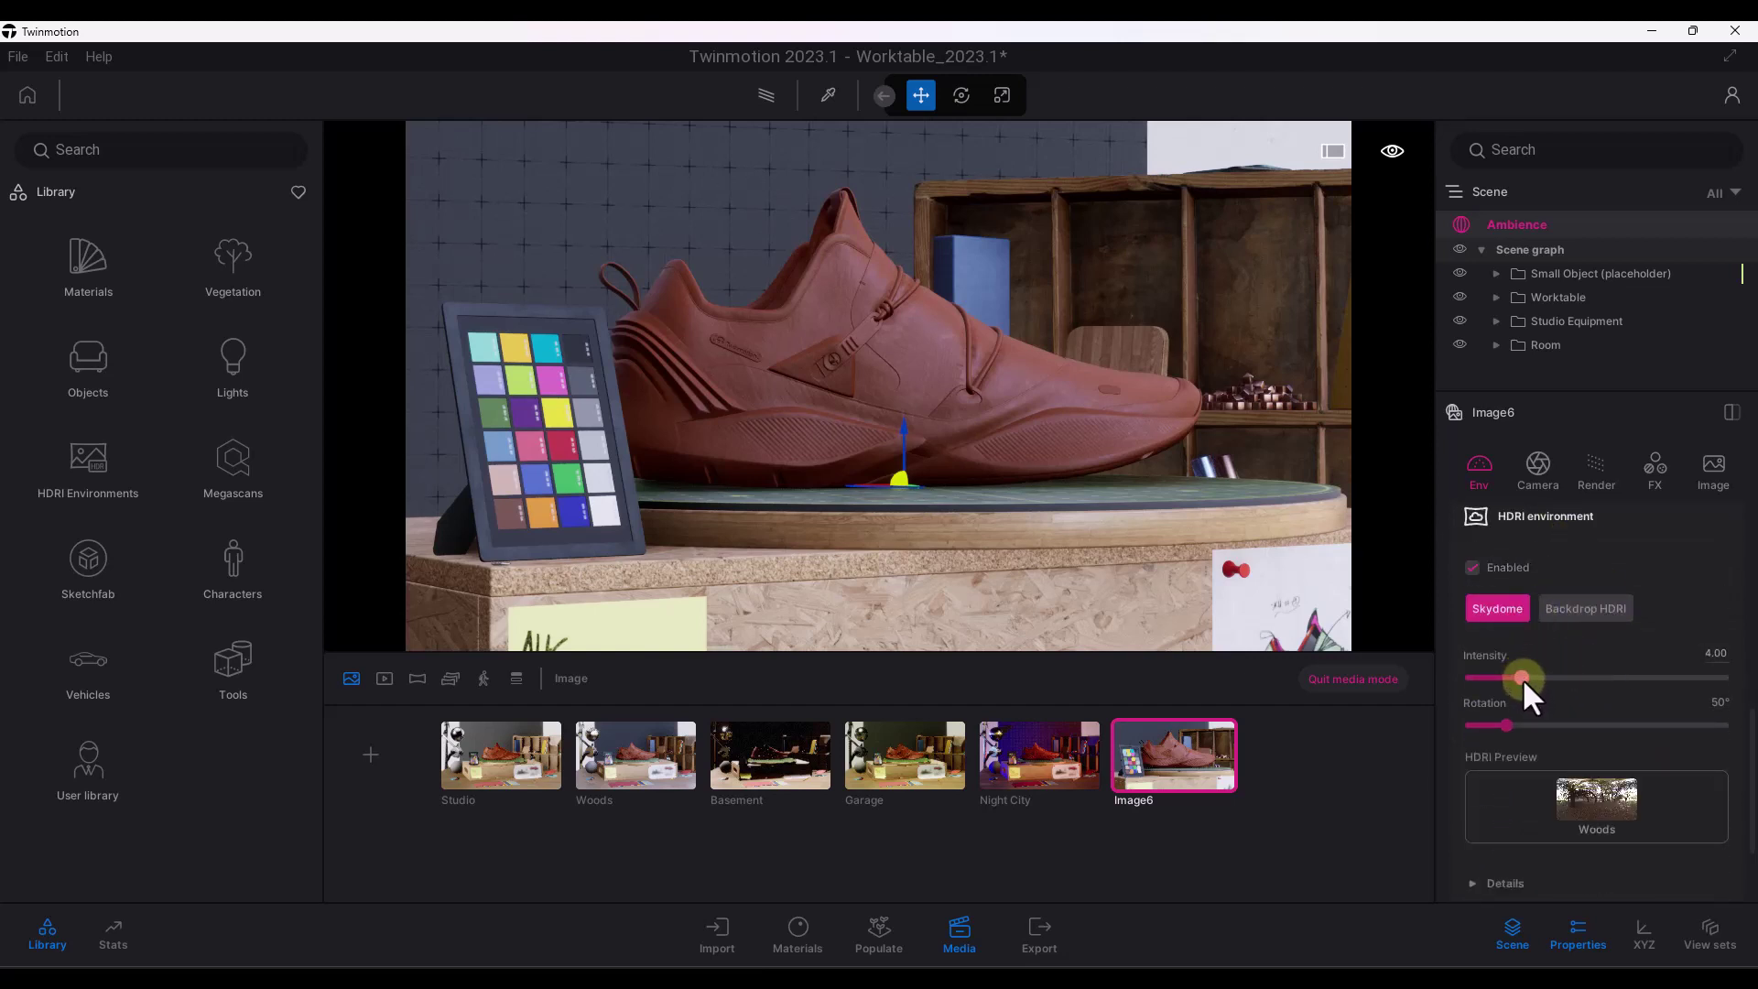
pyautogui.moveTo(1507, 726); pyautogui.dragTo(1661, 727)
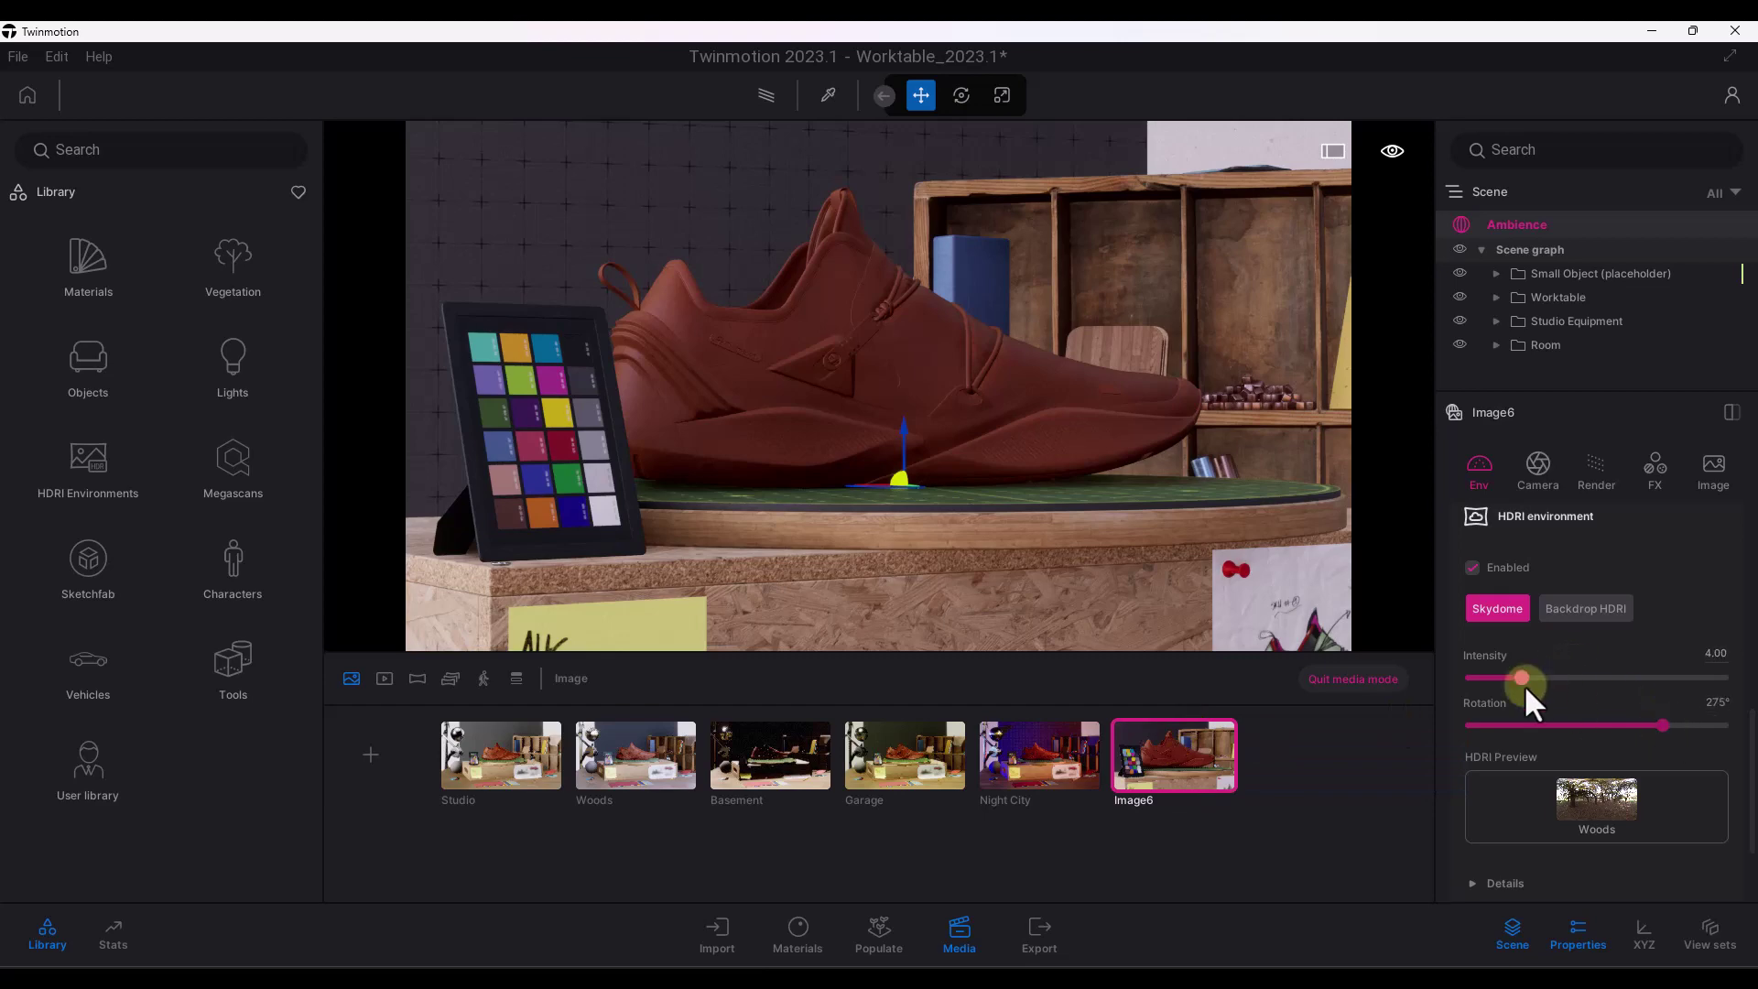
pyautogui.moveTo(1522, 678)
pyautogui.mouseDown()
pyautogui.moveTo(1607, 682)
pyautogui.moveTo(1503, 699)
pyautogui.moveTo(1496, 677)
pyautogui.moveTo(1523, 679)
pyautogui.mouseUp()
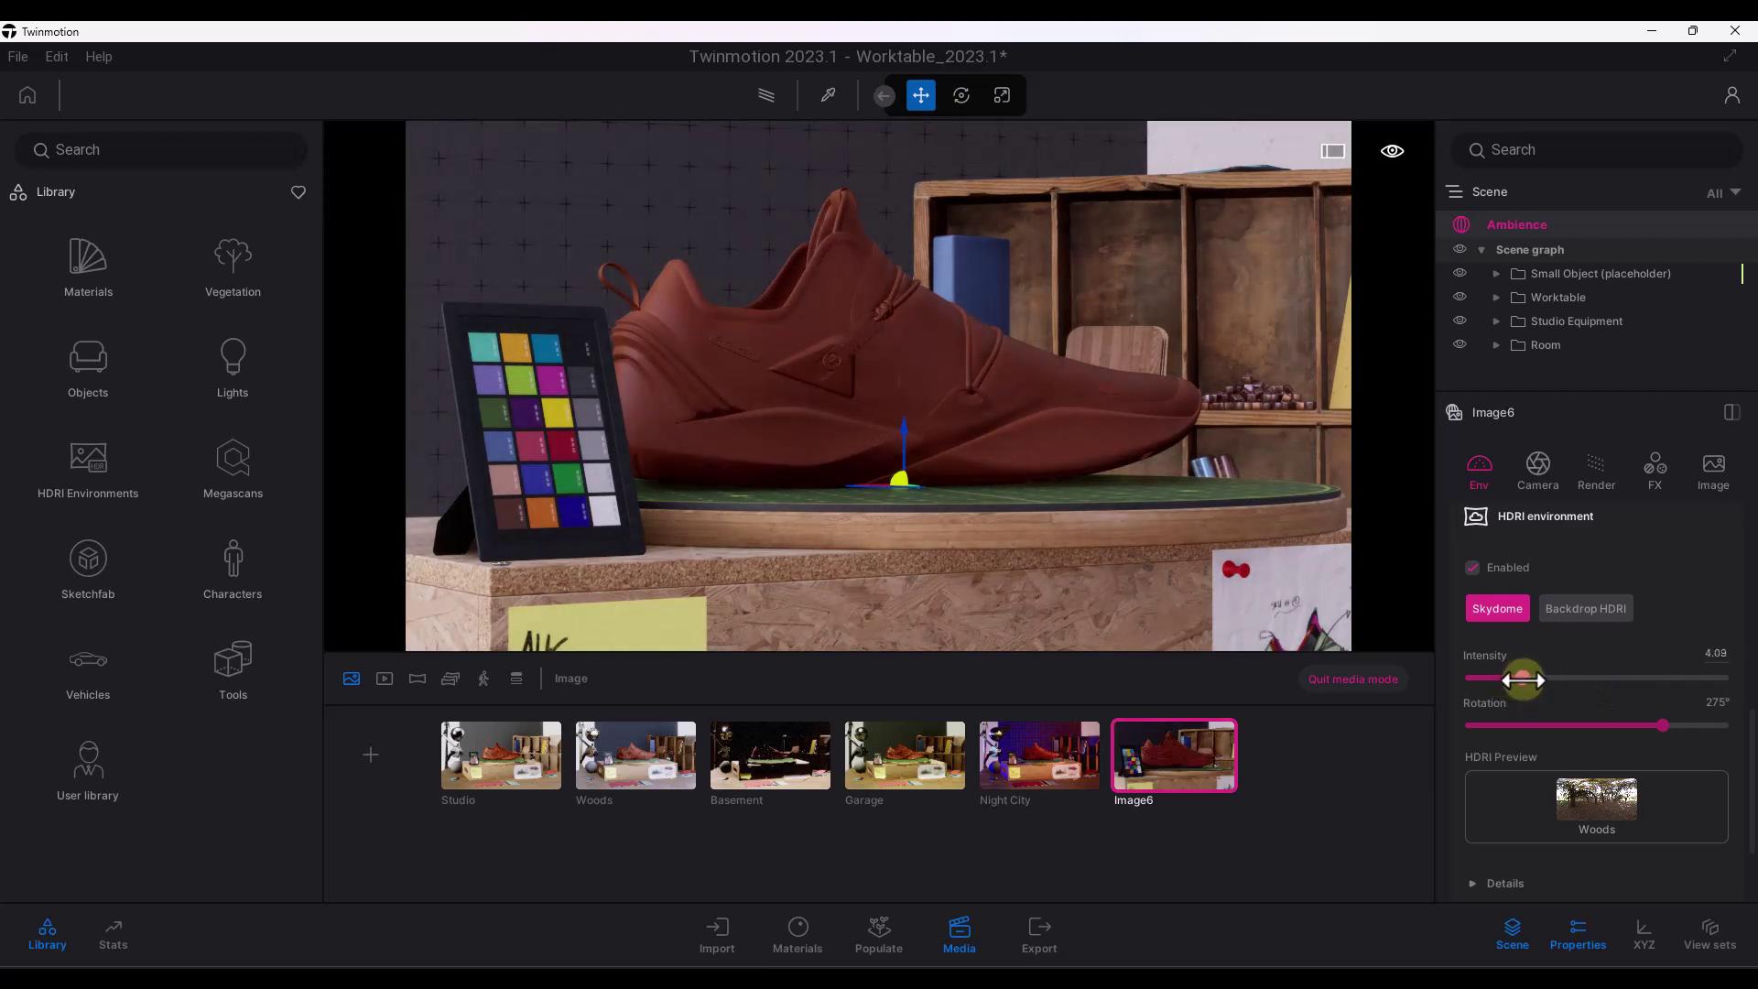
# - Give Image6 a 59mm focal length and 37% vignetting
pyautogui.click(1536, 462)
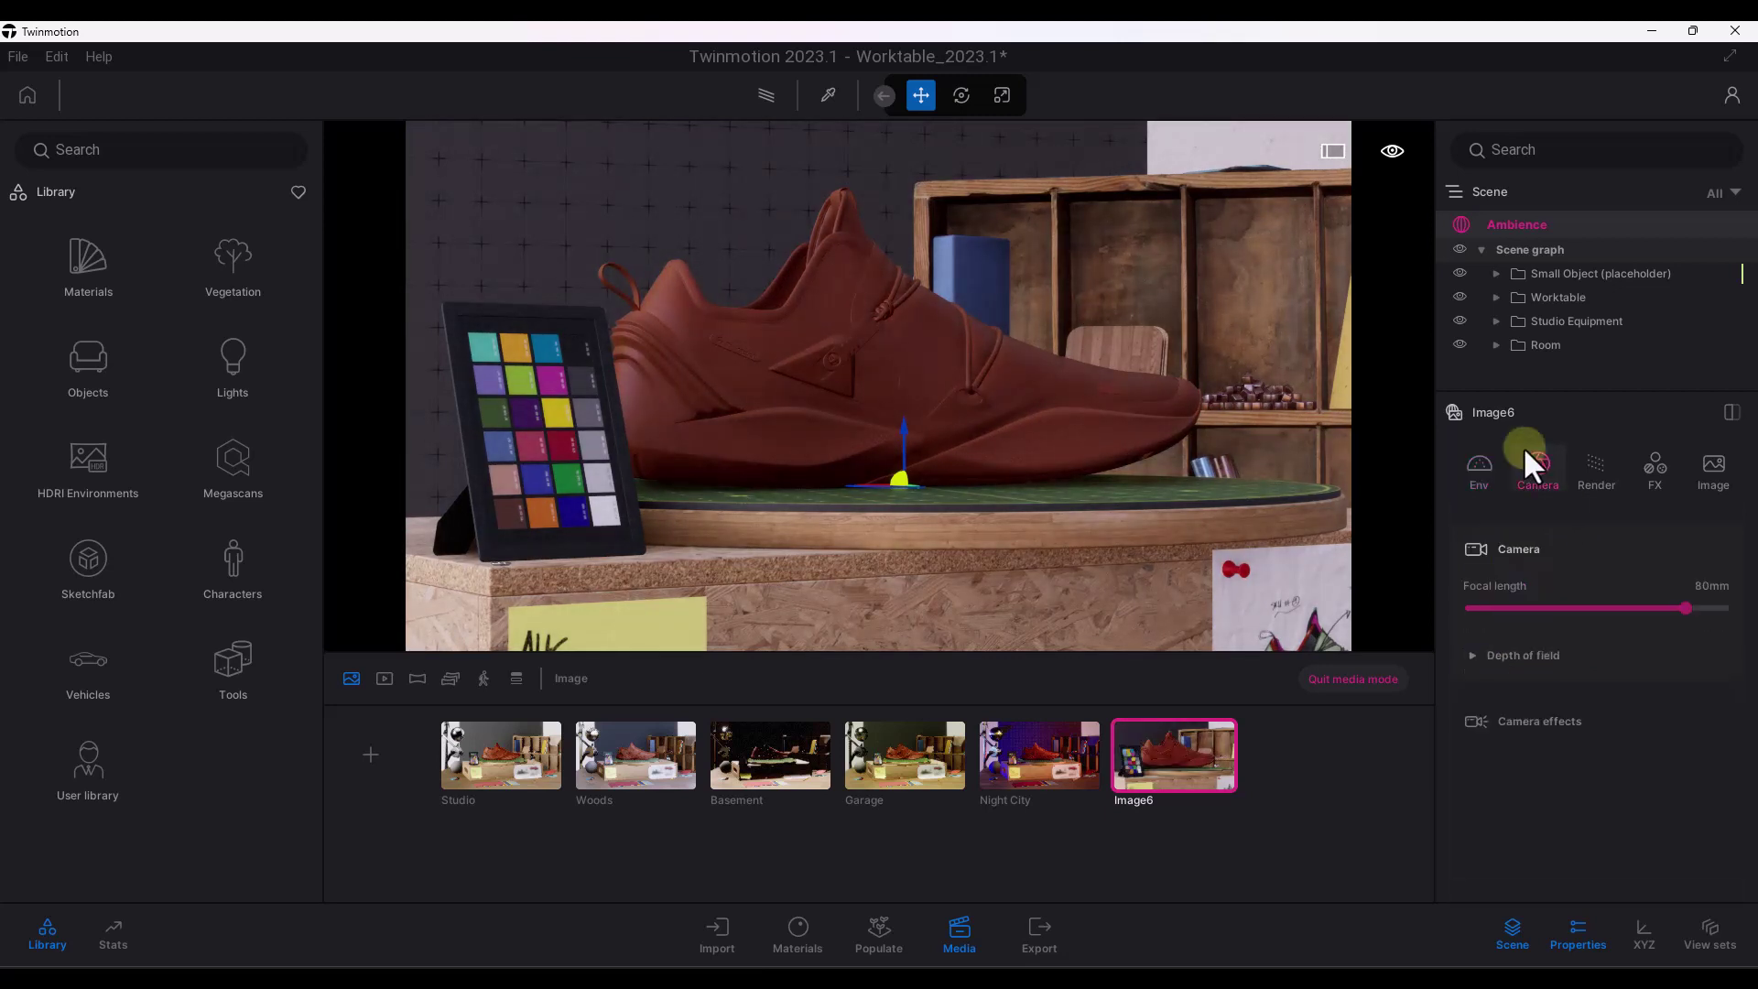
pyautogui.moveTo(1677, 608); pyautogui.dragTo(1672, 610)
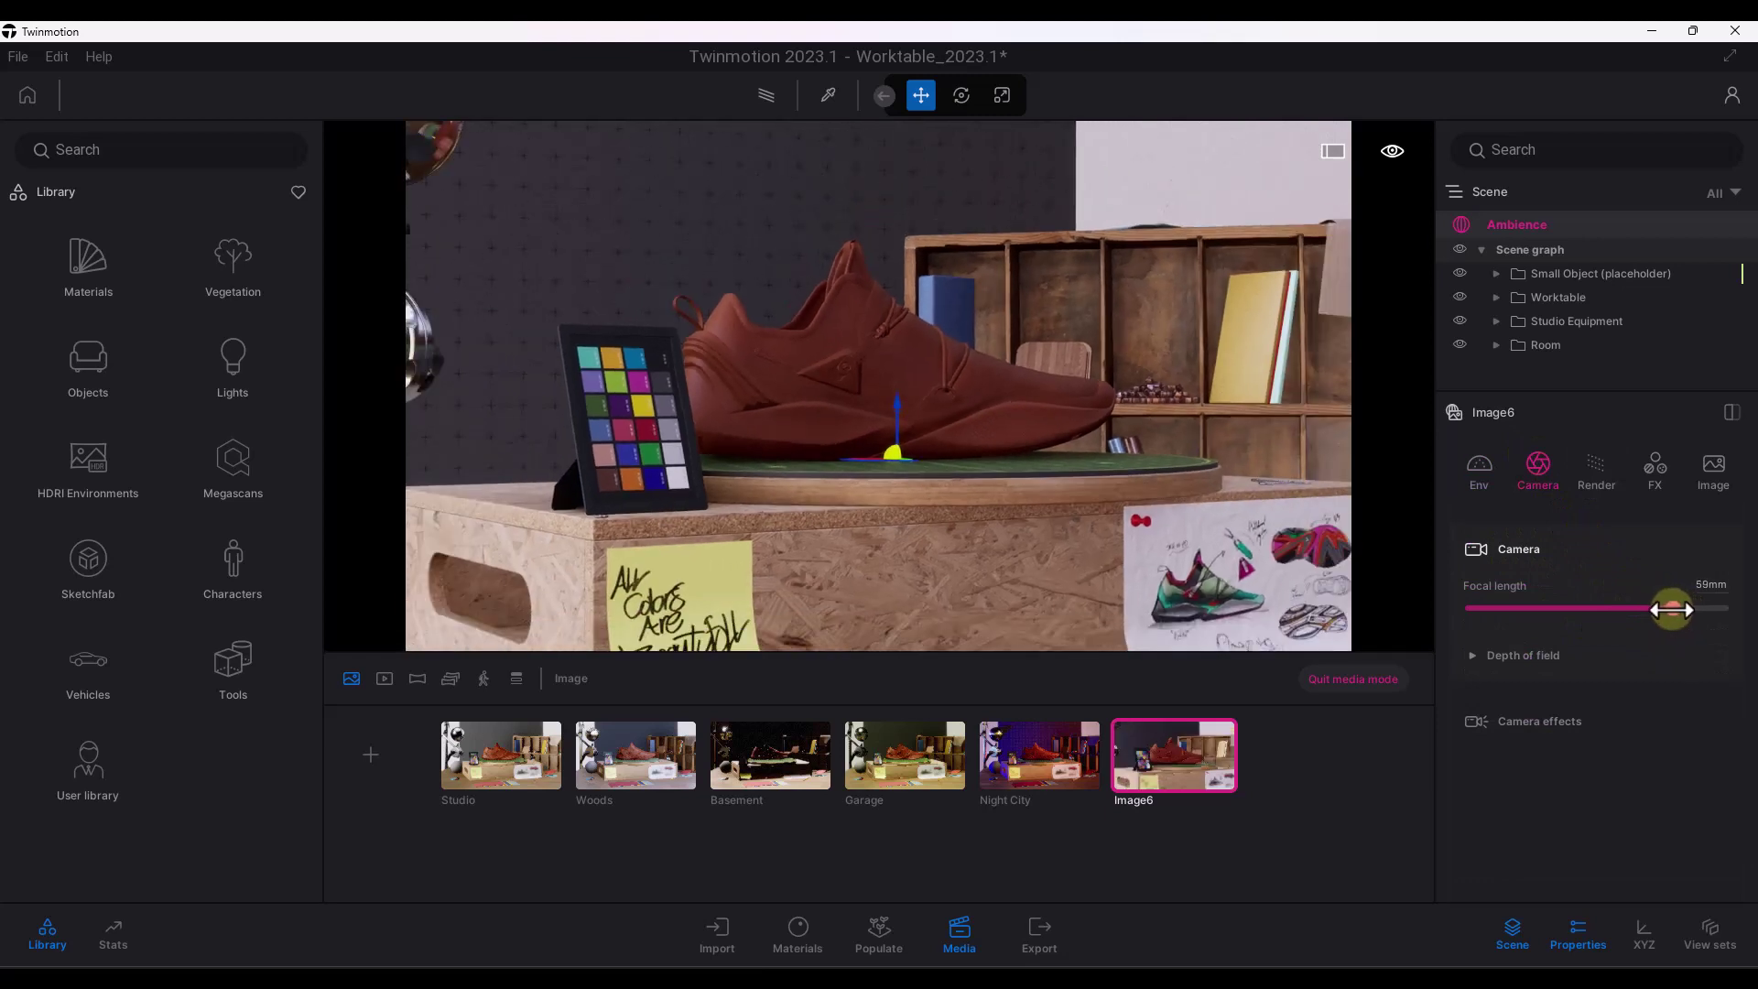
pyautogui.click(1525, 651)
pyautogui.click(1518, 674)
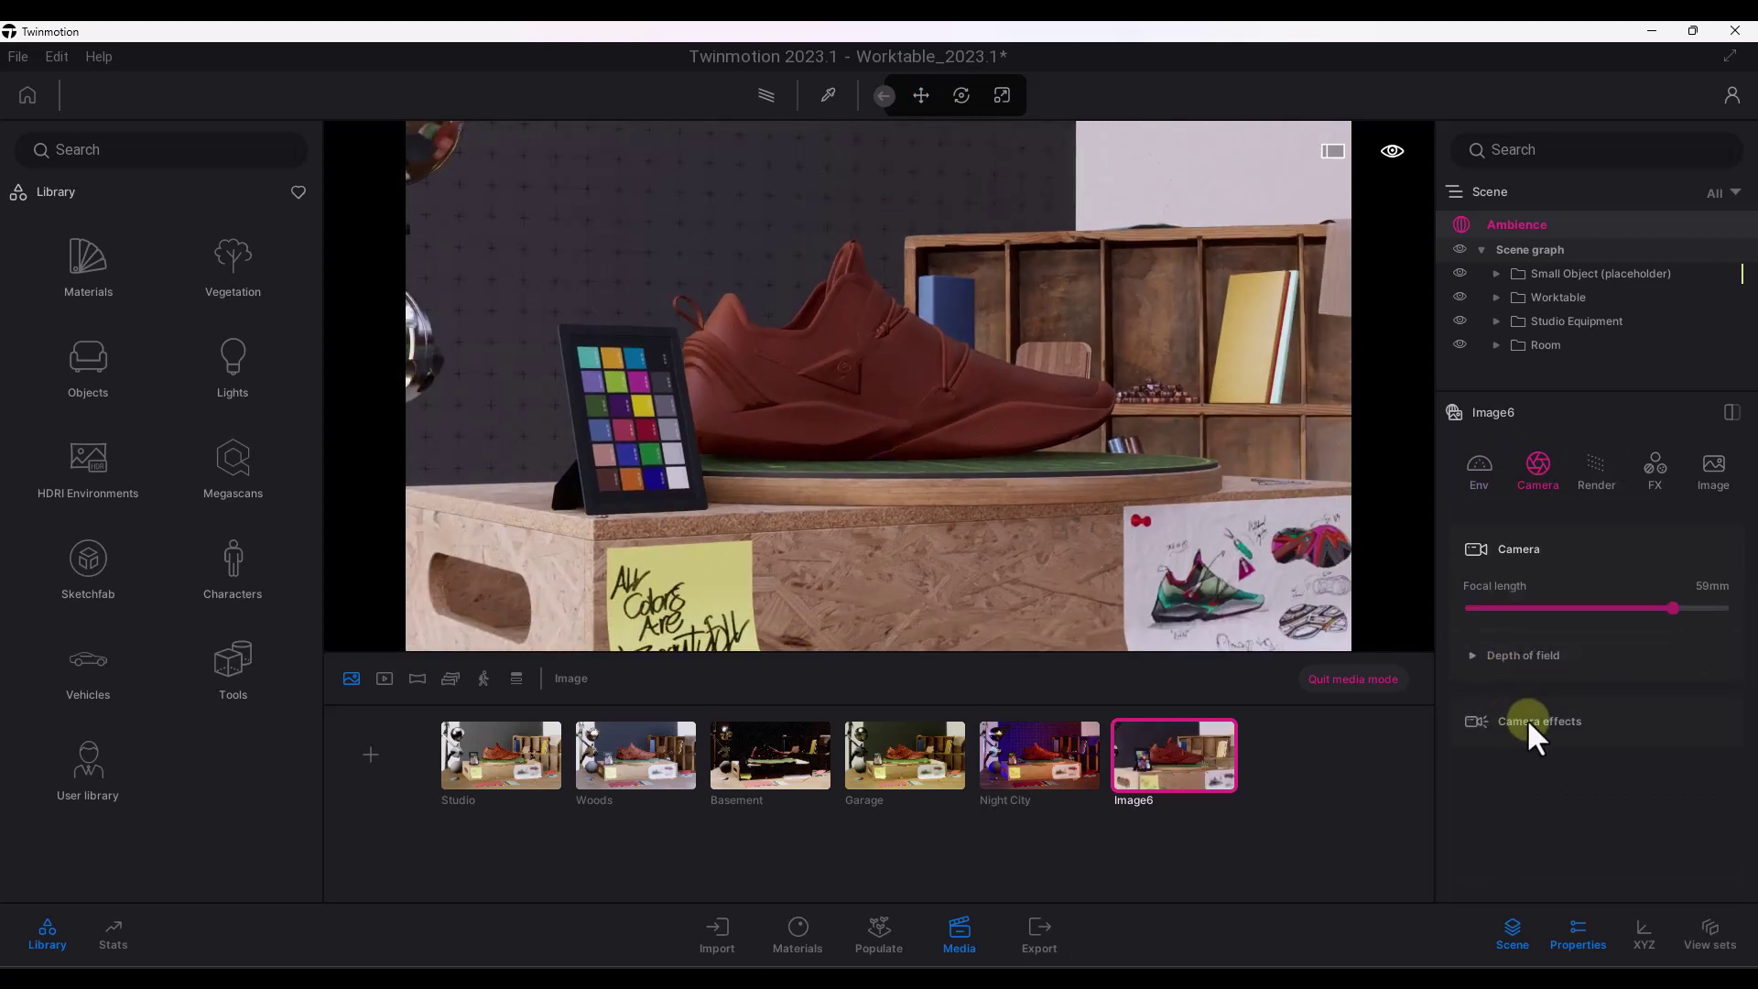
pyautogui.click(1526, 721)
pyautogui.click(1473, 647)
pyautogui.moveTo(1475, 645); pyautogui.dragTo(1563, 649)
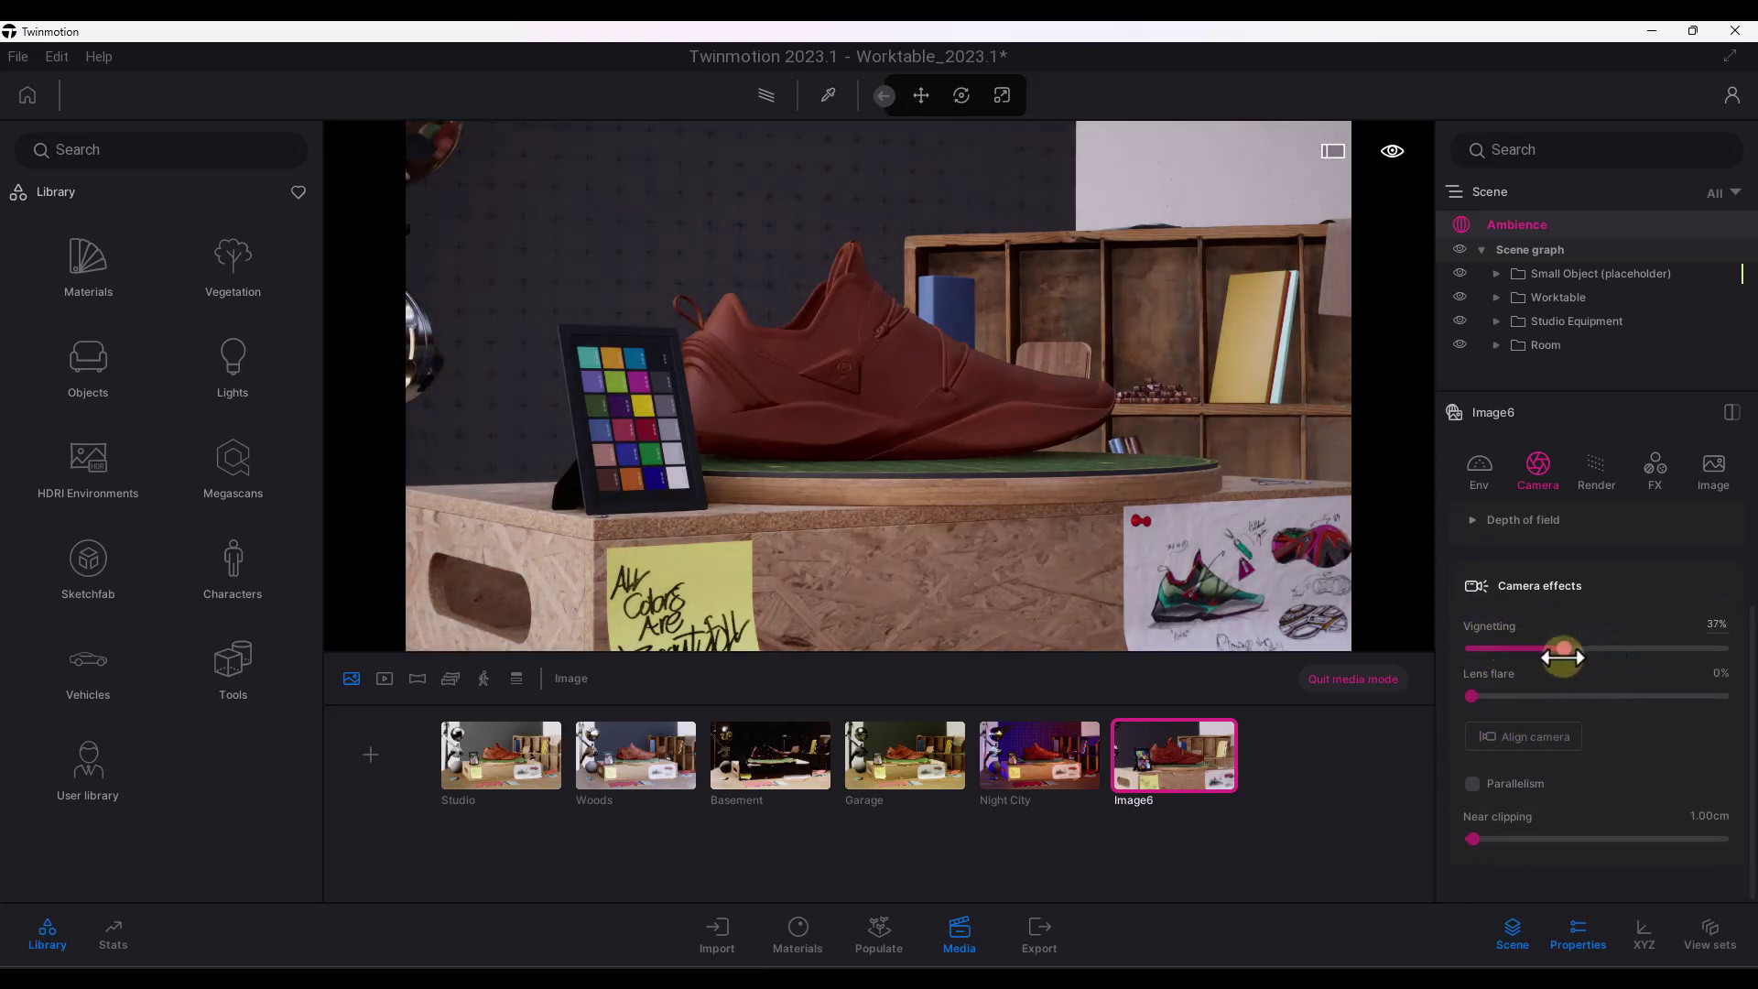
pyautogui.moveTo(1471, 696)
pyautogui.mouseDown()
pyautogui.moveTo(1636, 695)
pyautogui.moveTo(1469, 696)
pyautogui.mouseUp()
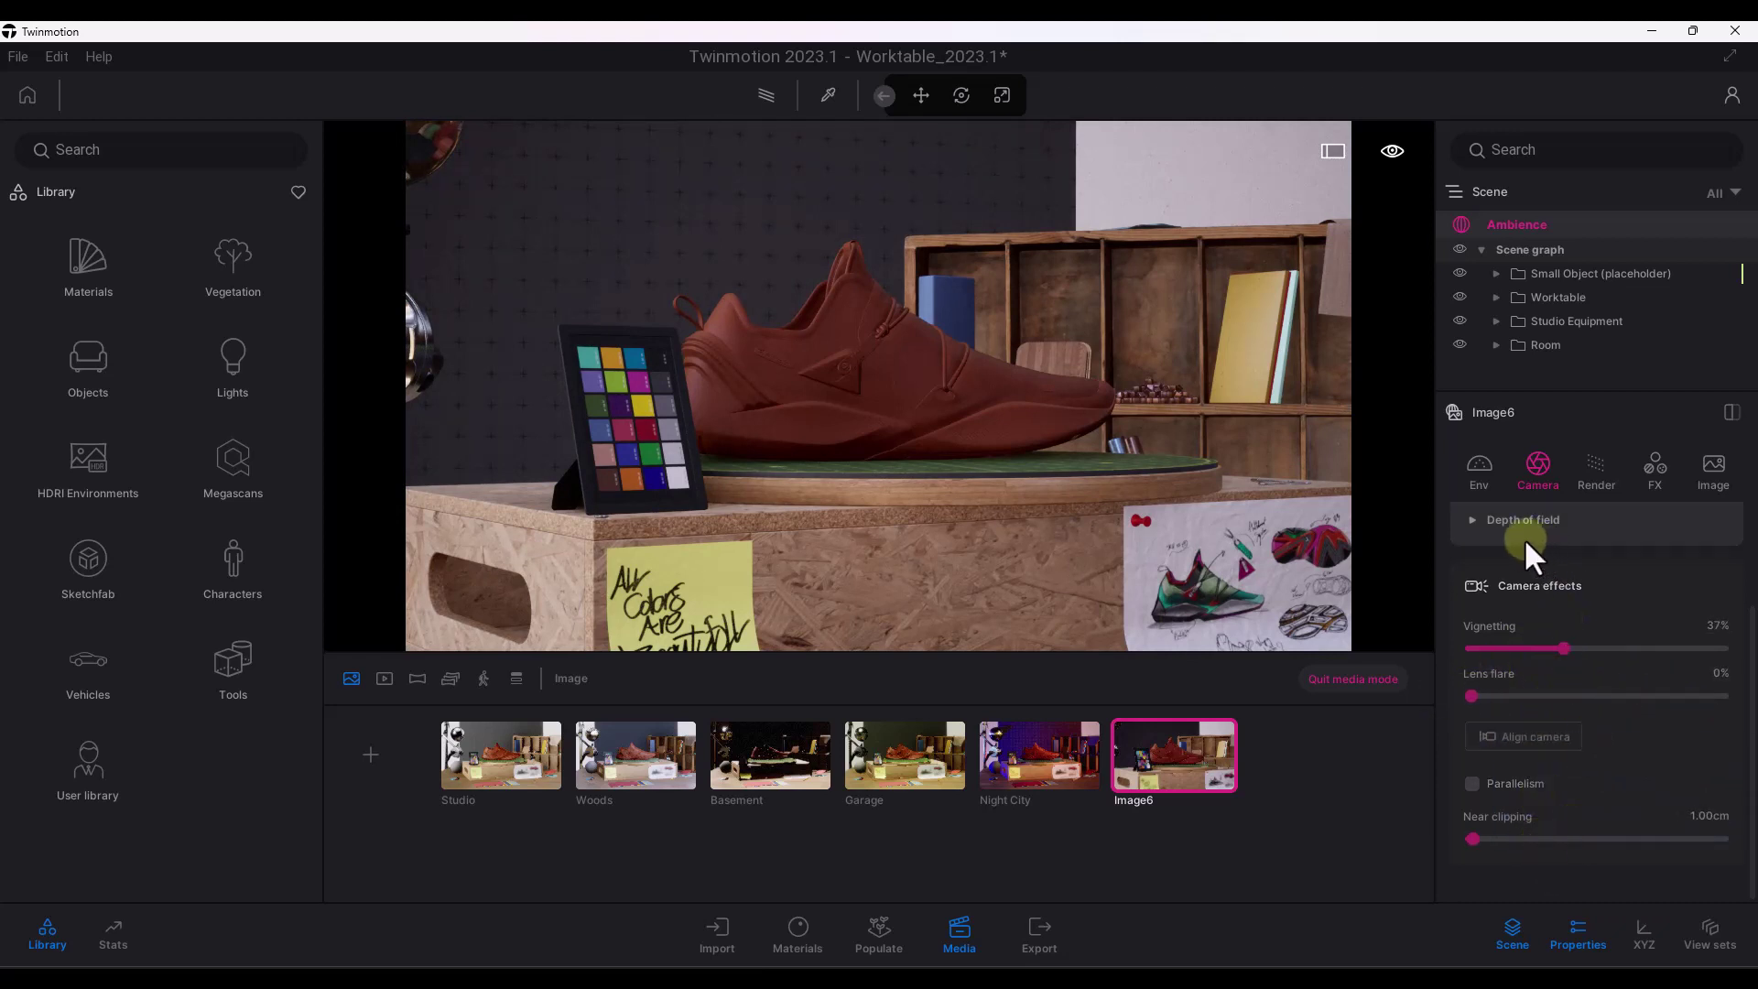
# - Raise the FX contrast to about 55% and boost saturation slightly
pyautogui.click(1648, 472)
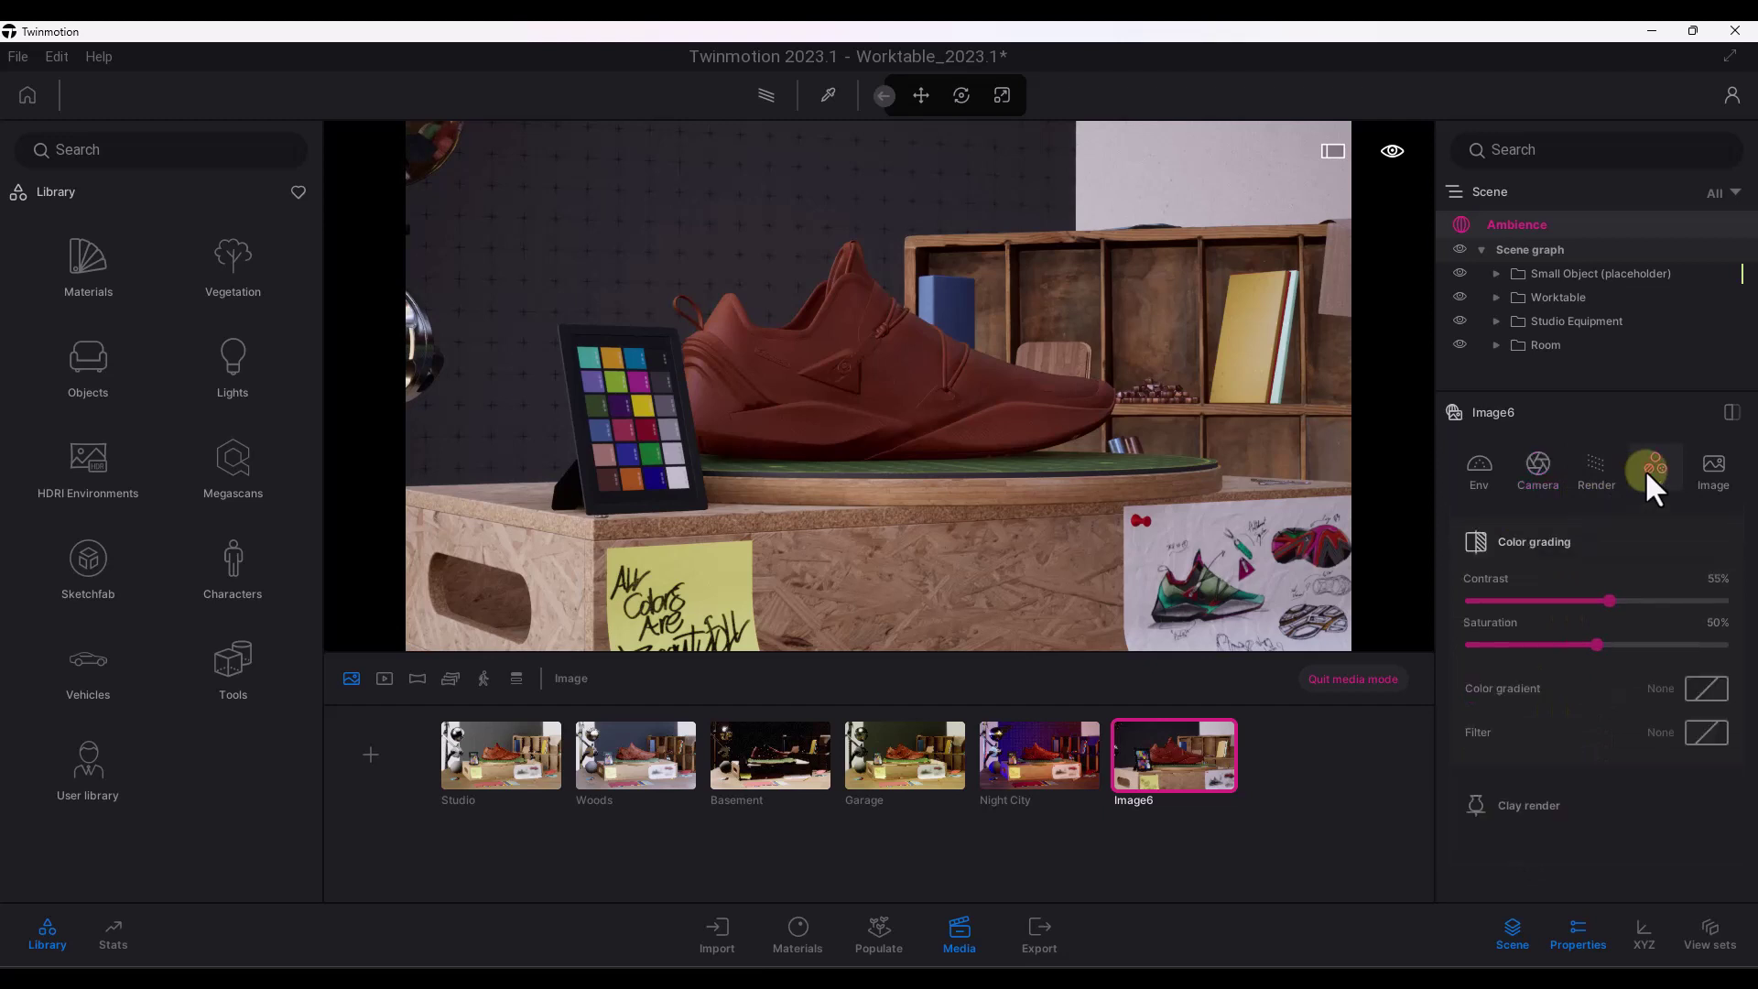
pyautogui.moveTo(1567, 597); pyautogui.dragTo(1624, 602)
pyautogui.moveTo(1598, 644); pyautogui.dragTo(1609, 646)
# - Compare the Image6 shot against the Night City and Garage images
pyautogui.click(1694, 465)
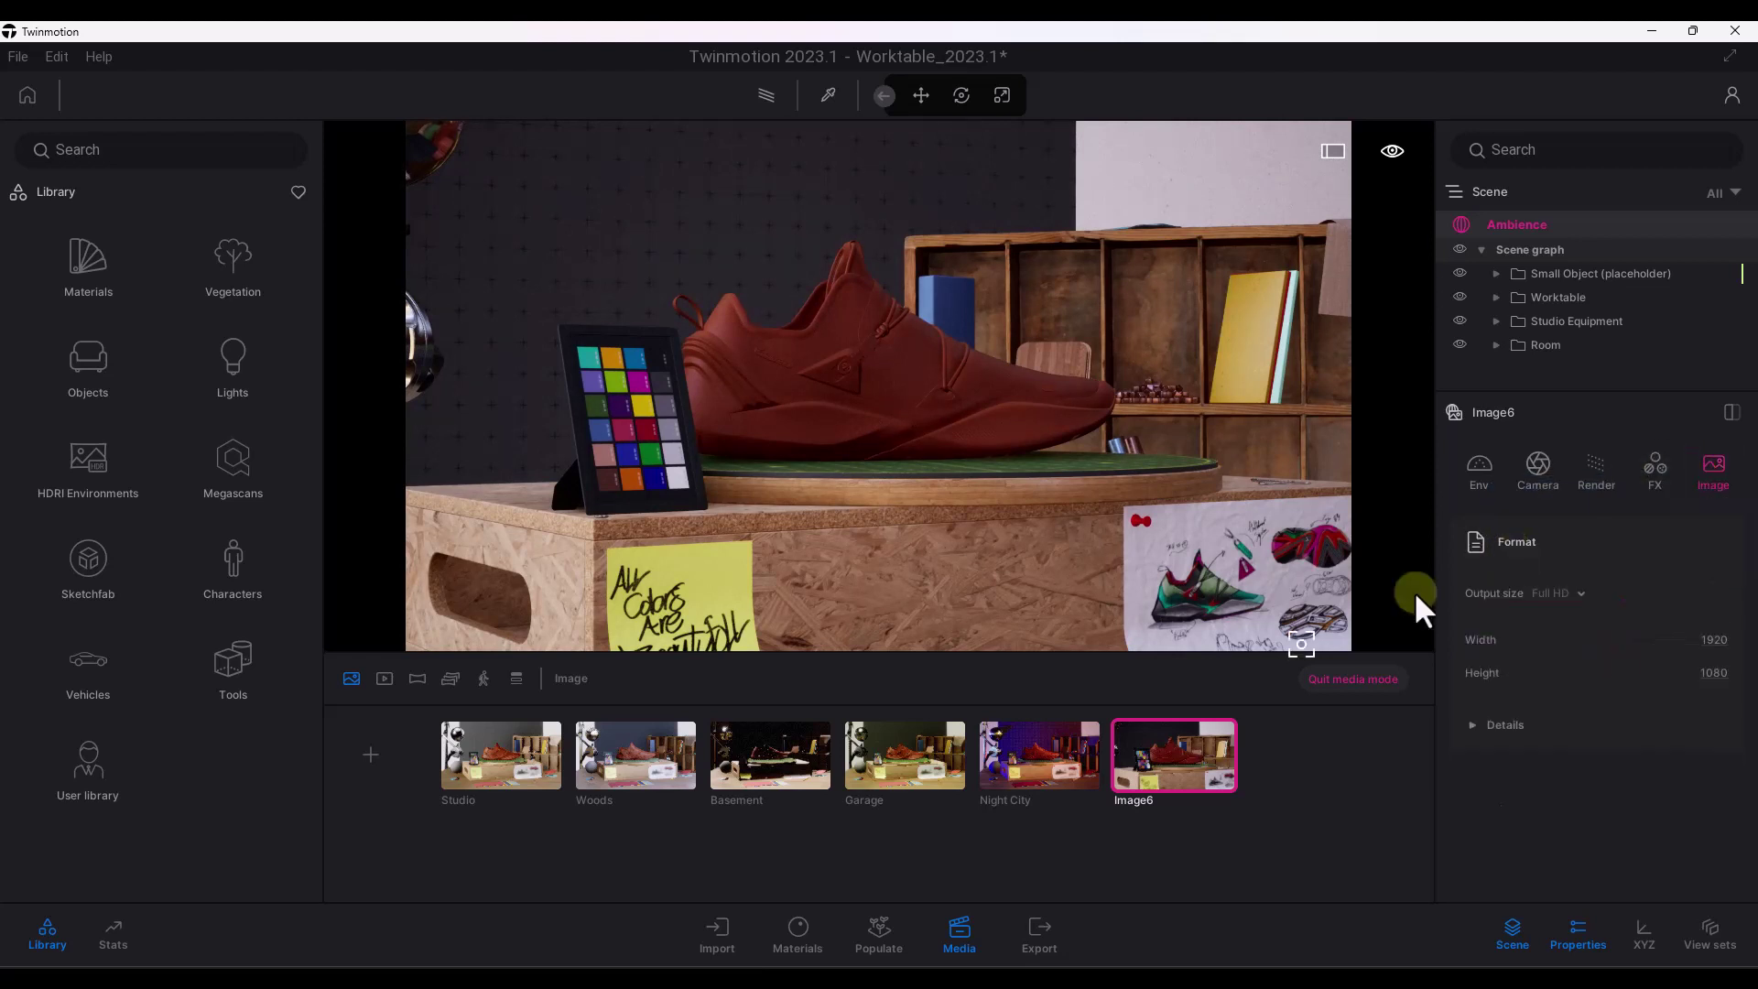
pyautogui.moveTo(1151, 755)
pyautogui.click(1034, 762)
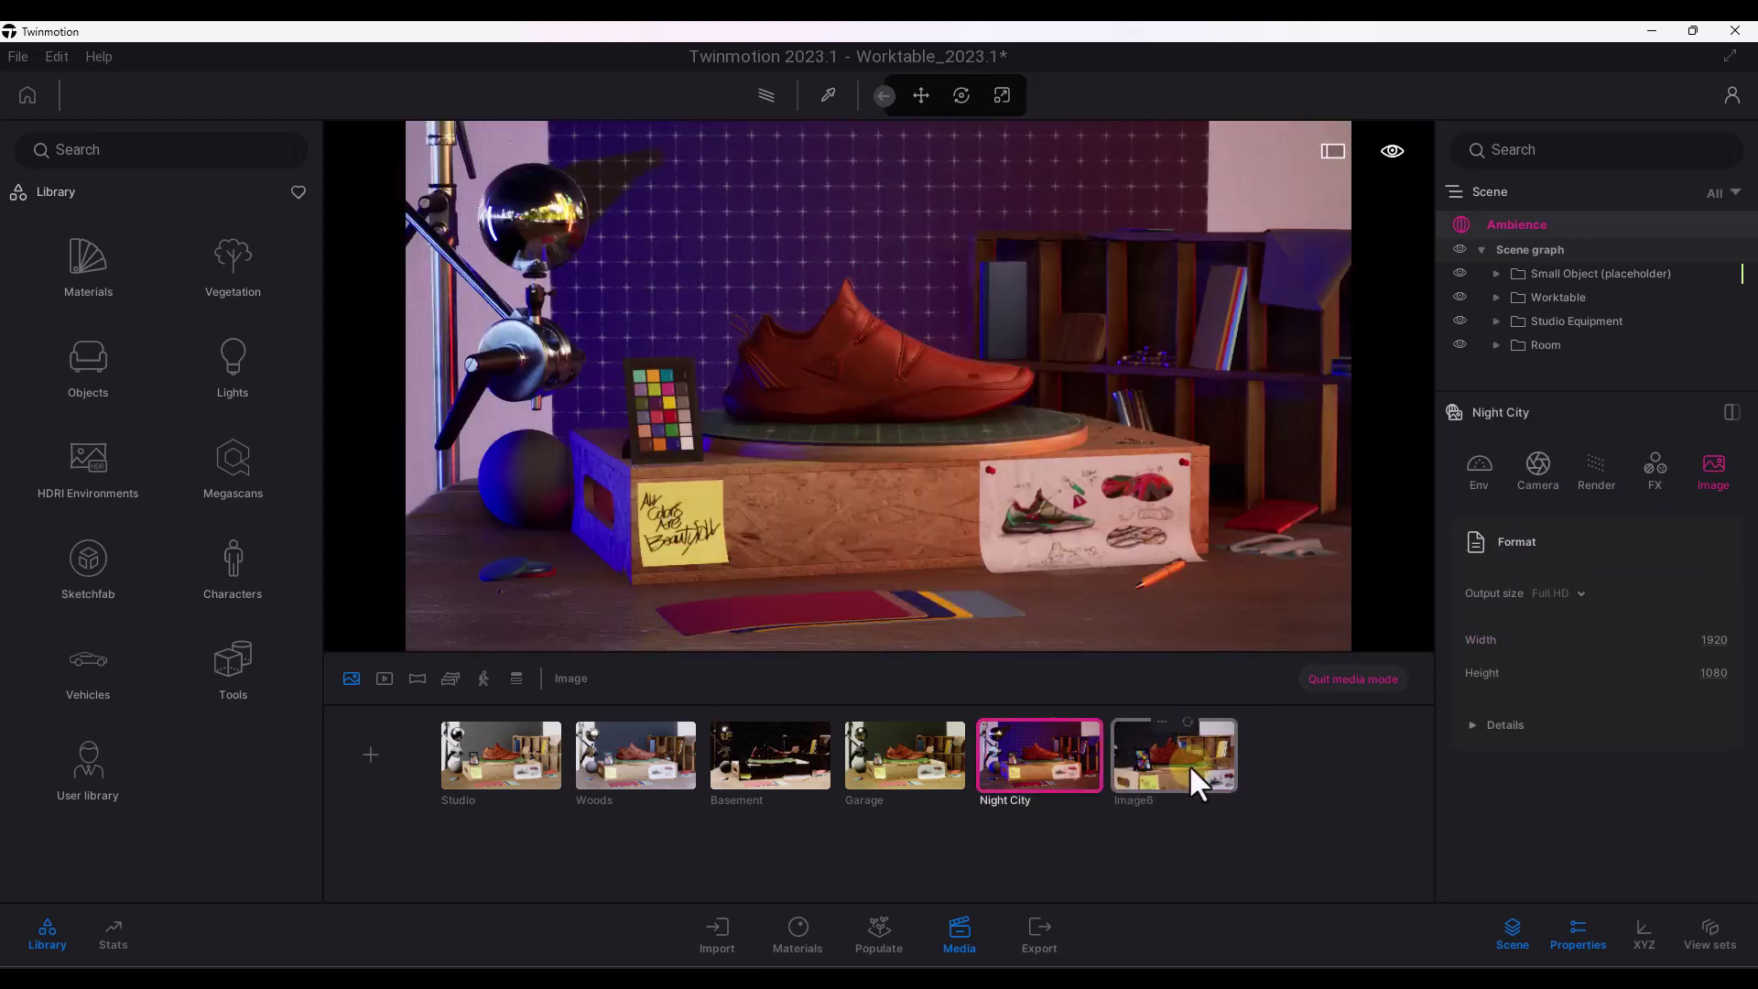
pyautogui.click(1193, 764)
pyautogui.click(1073, 760)
pyautogui.click(1164, 757)
pyautogui.click(911, 749)
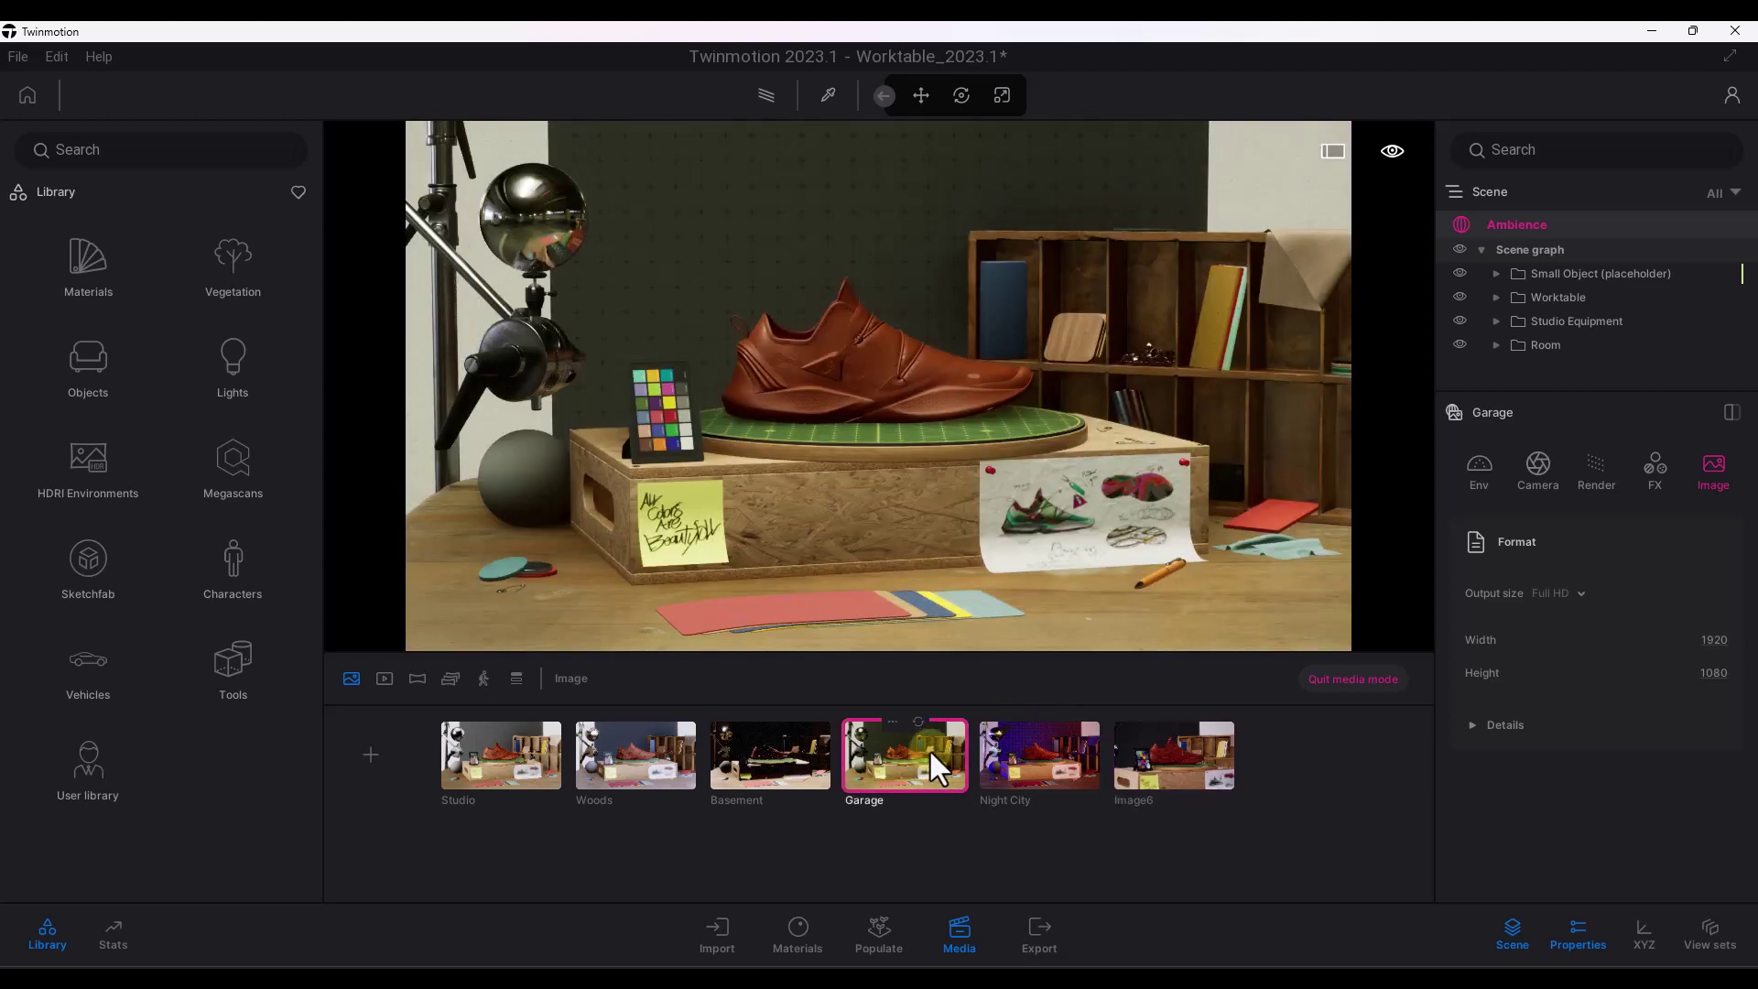
pyautogui.click(1179, 775)
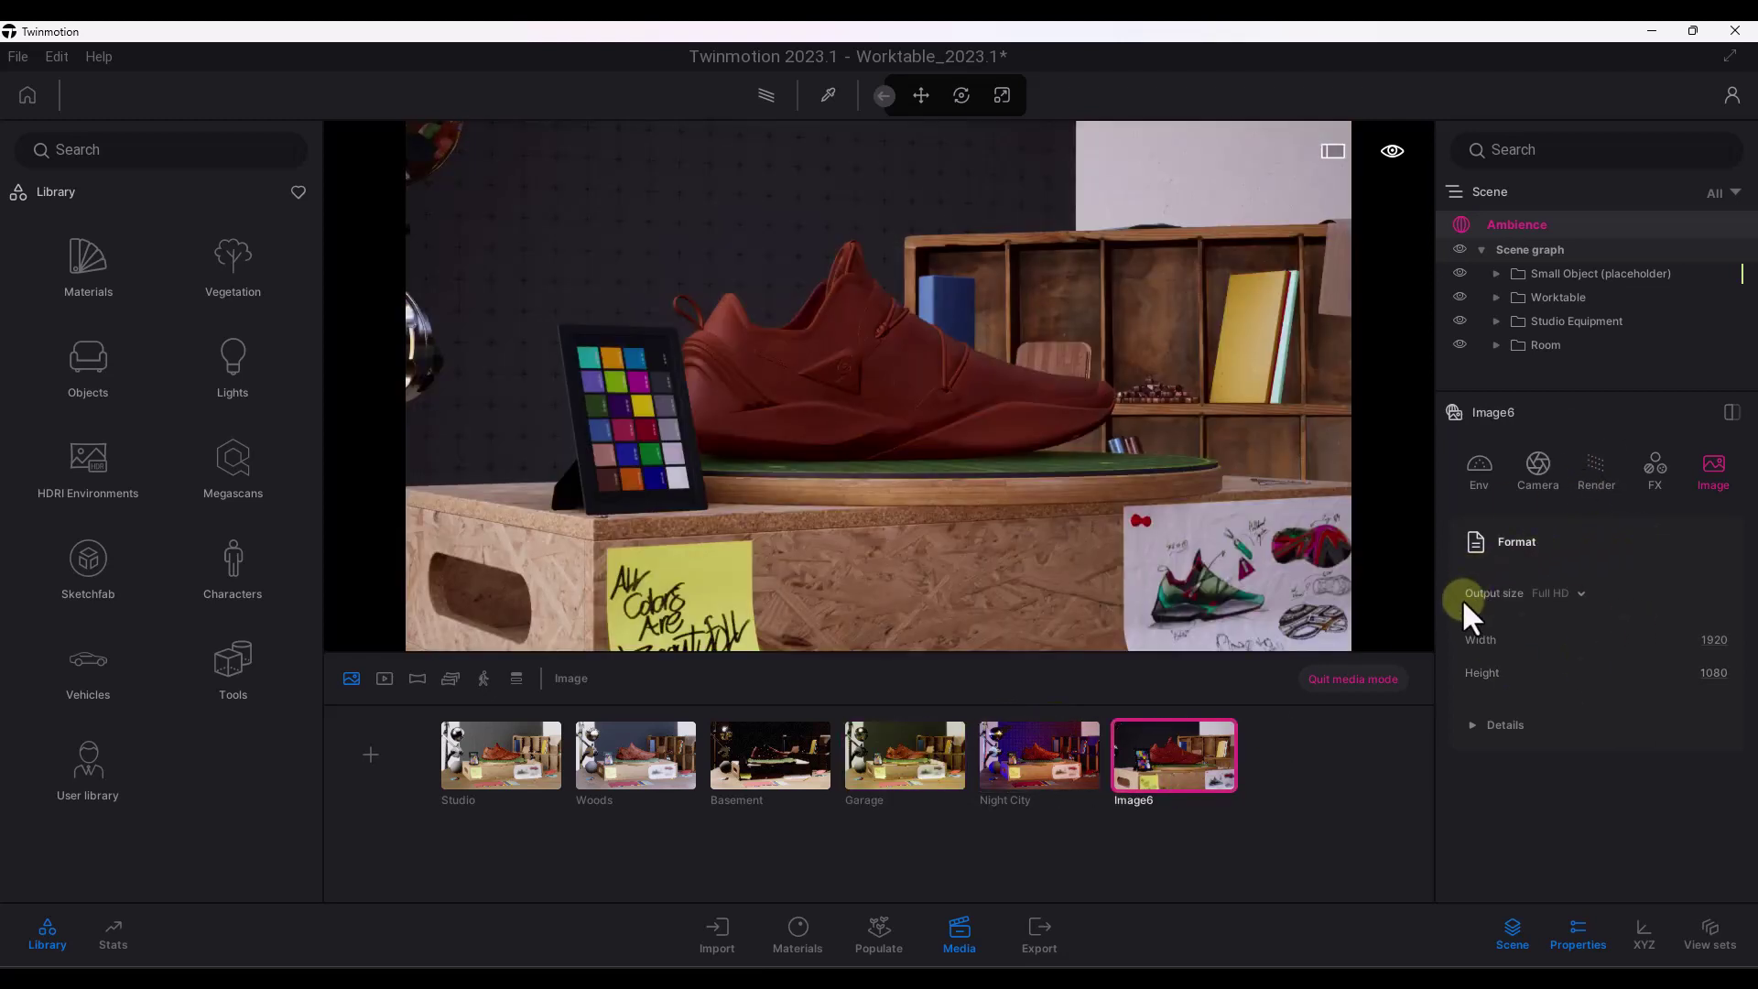
# - Set Image6's output size to 4K UHD 3840x2160
pyautogui.click(1559, 591)
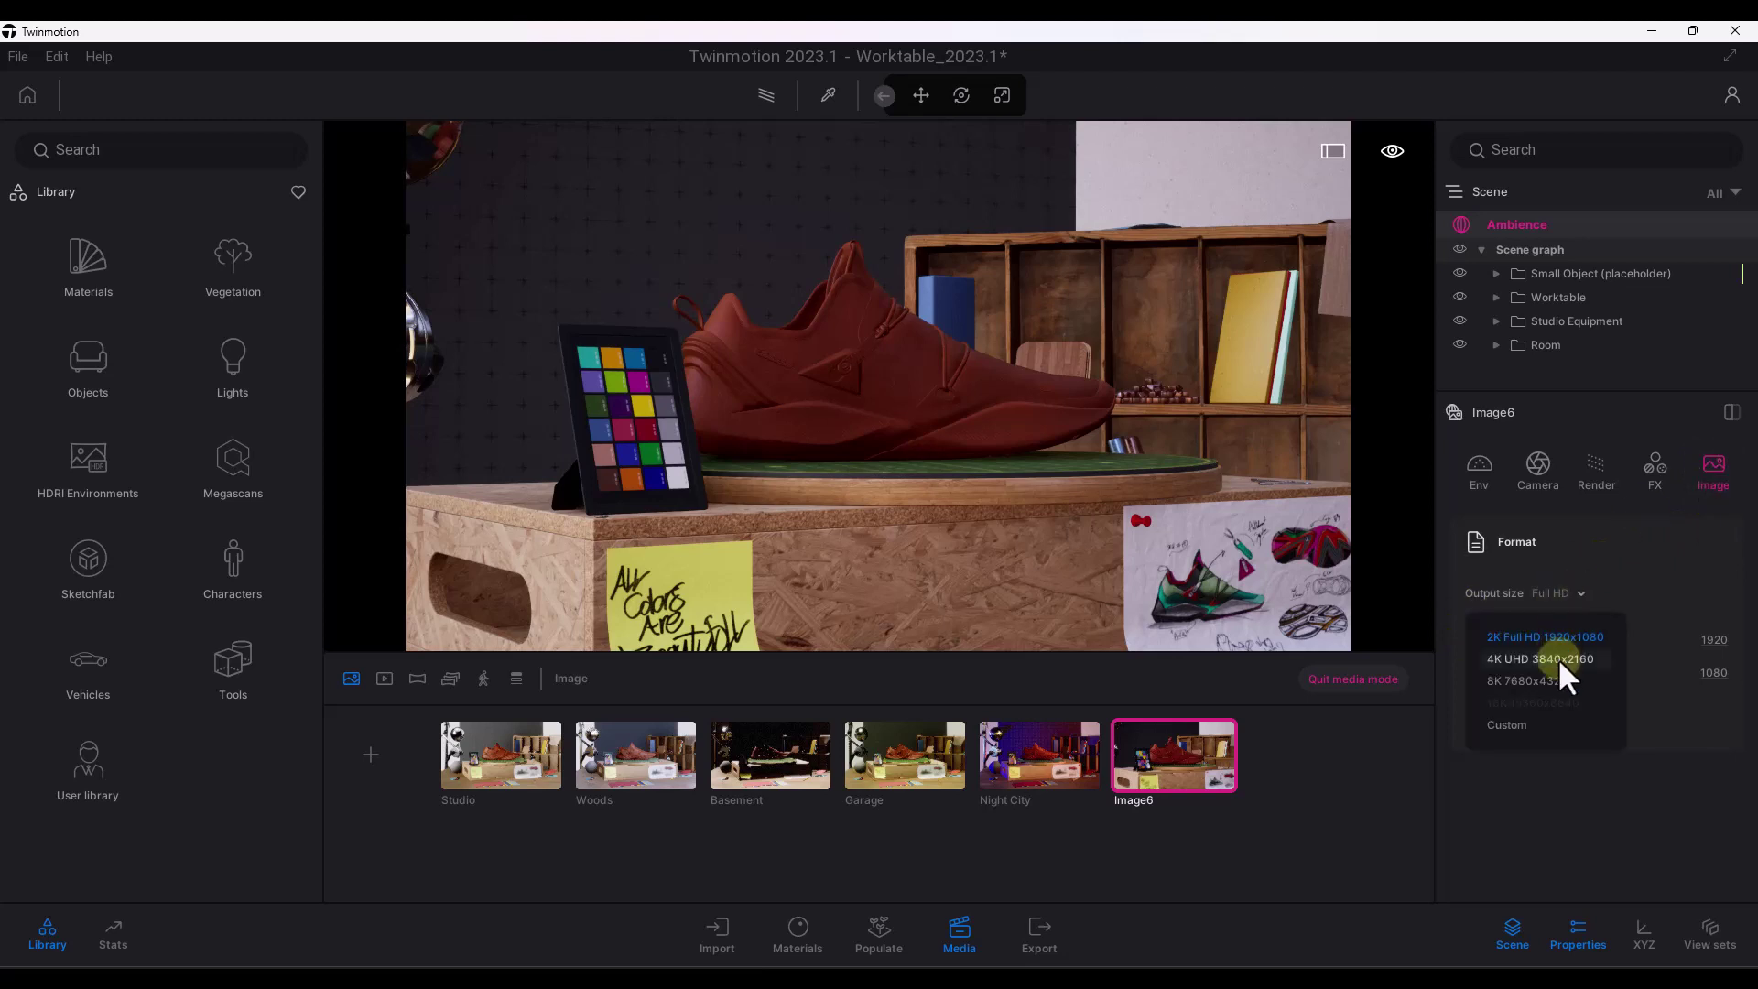
pyautogui.click(1547, 585)
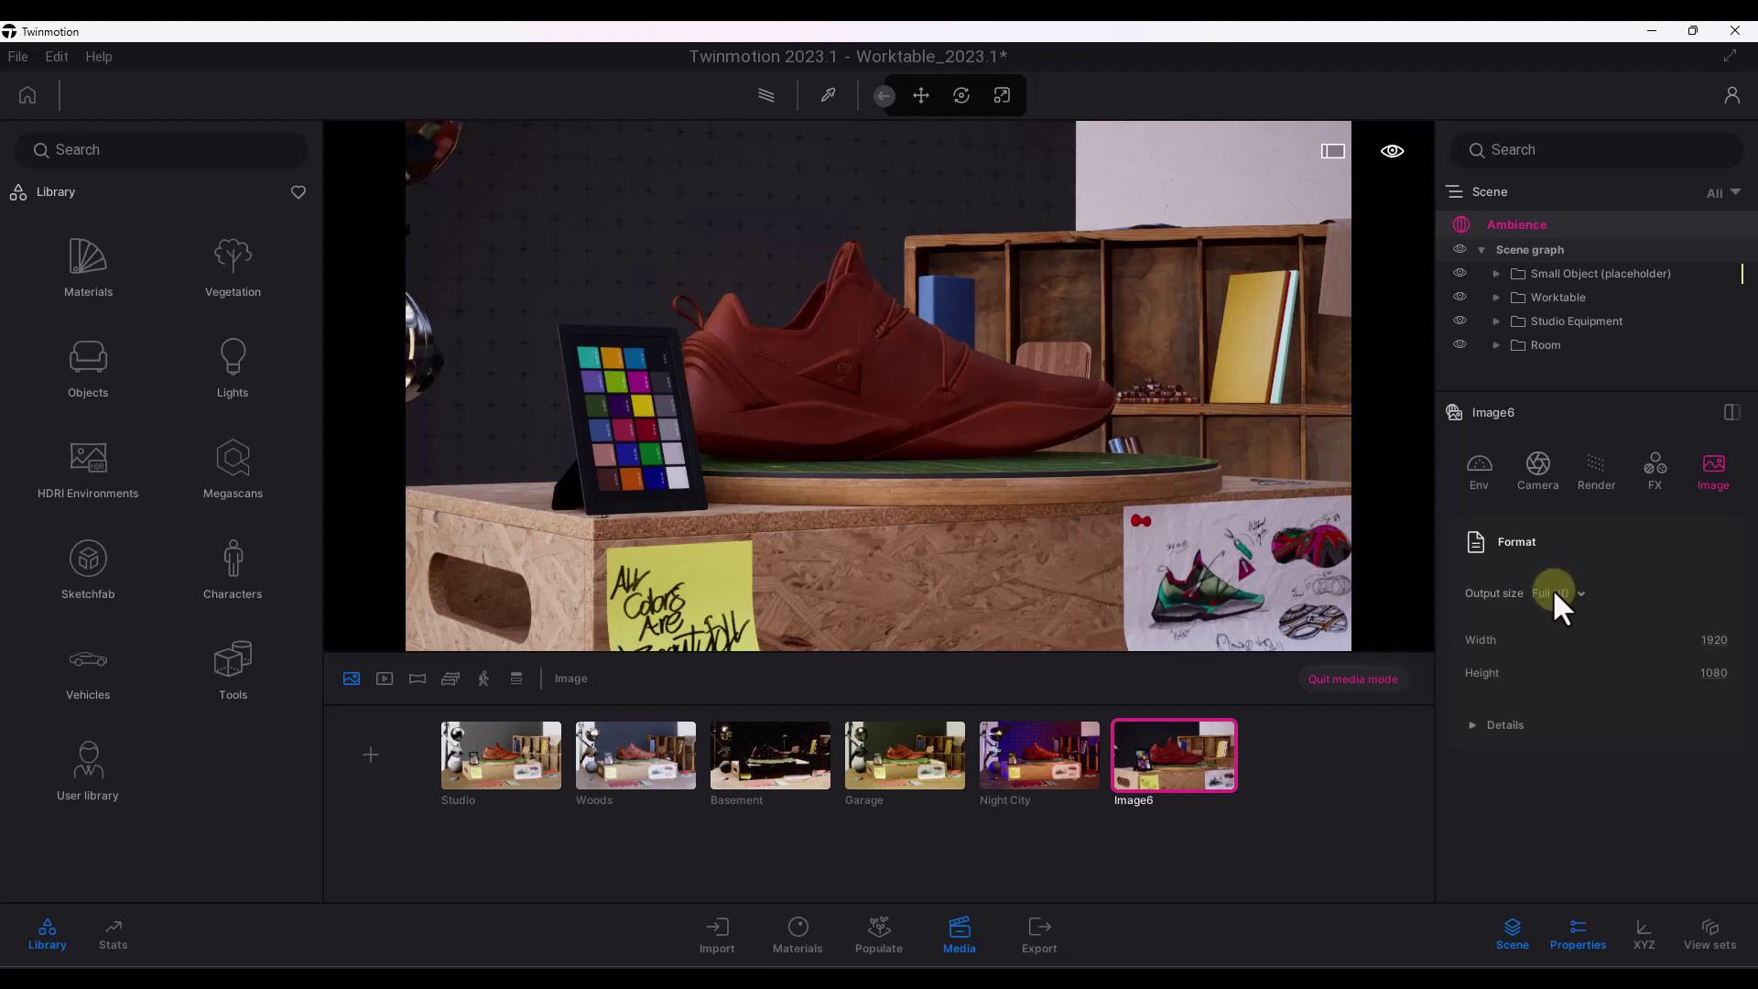
pyautogui.click(1554, 592)
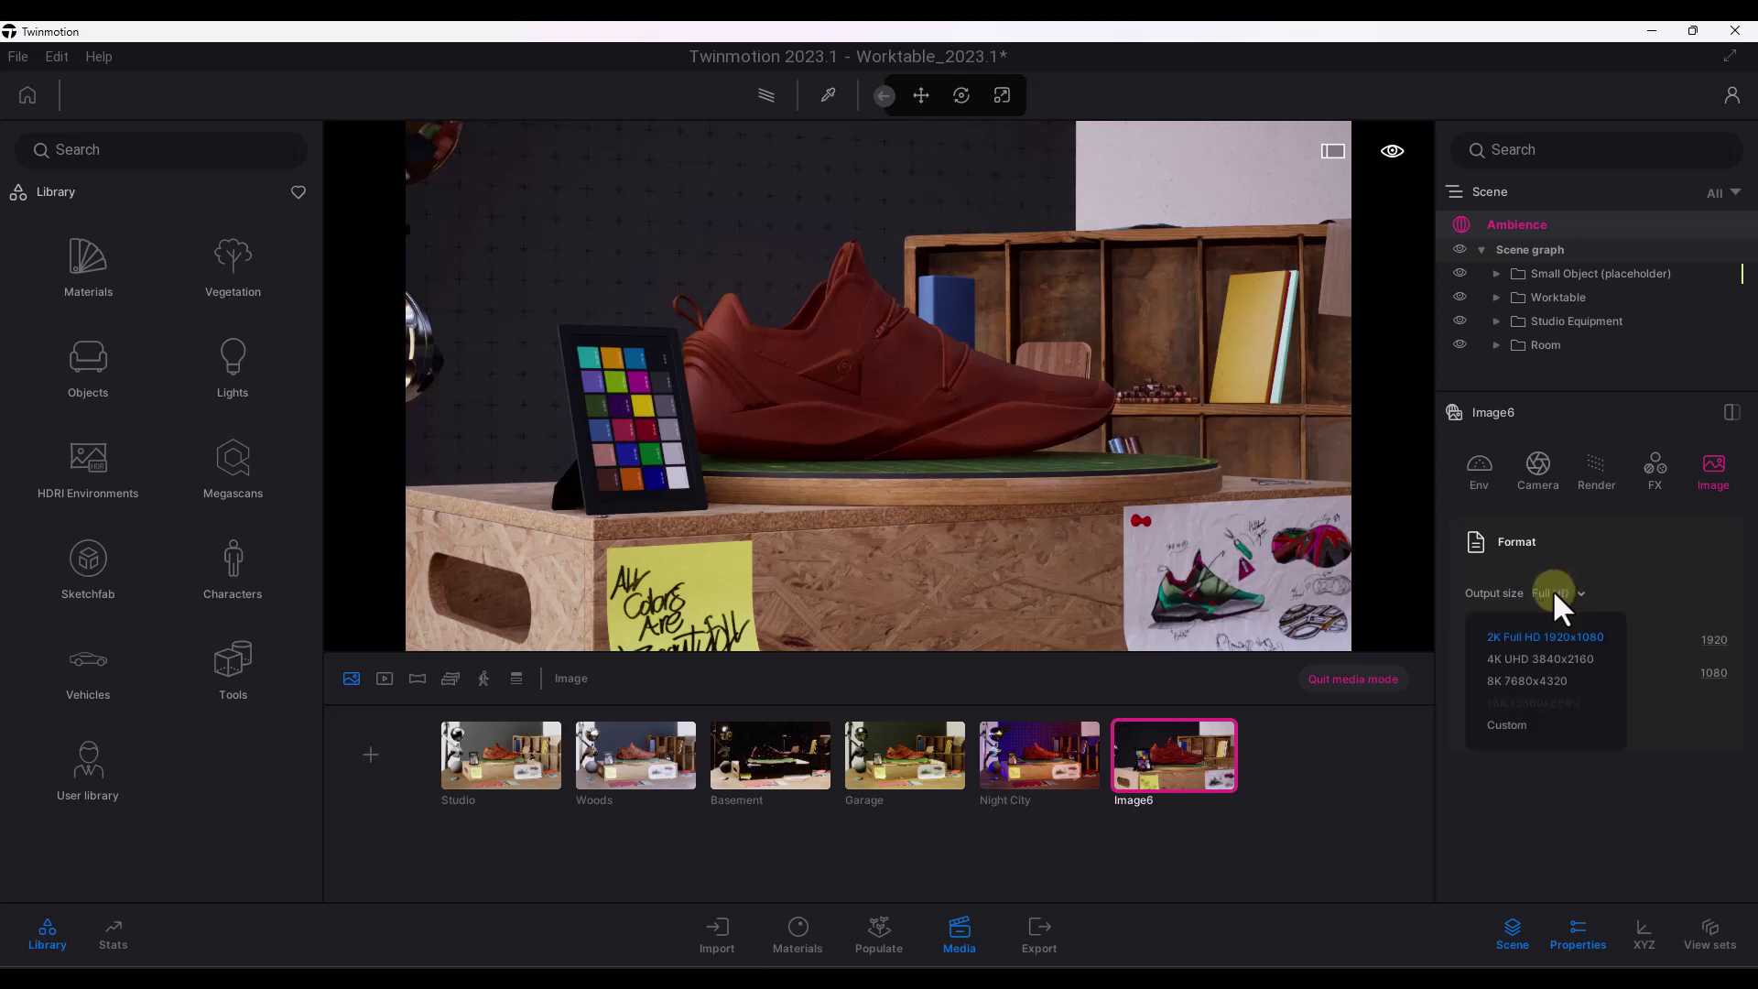
pyautogui.click(1556, 659)
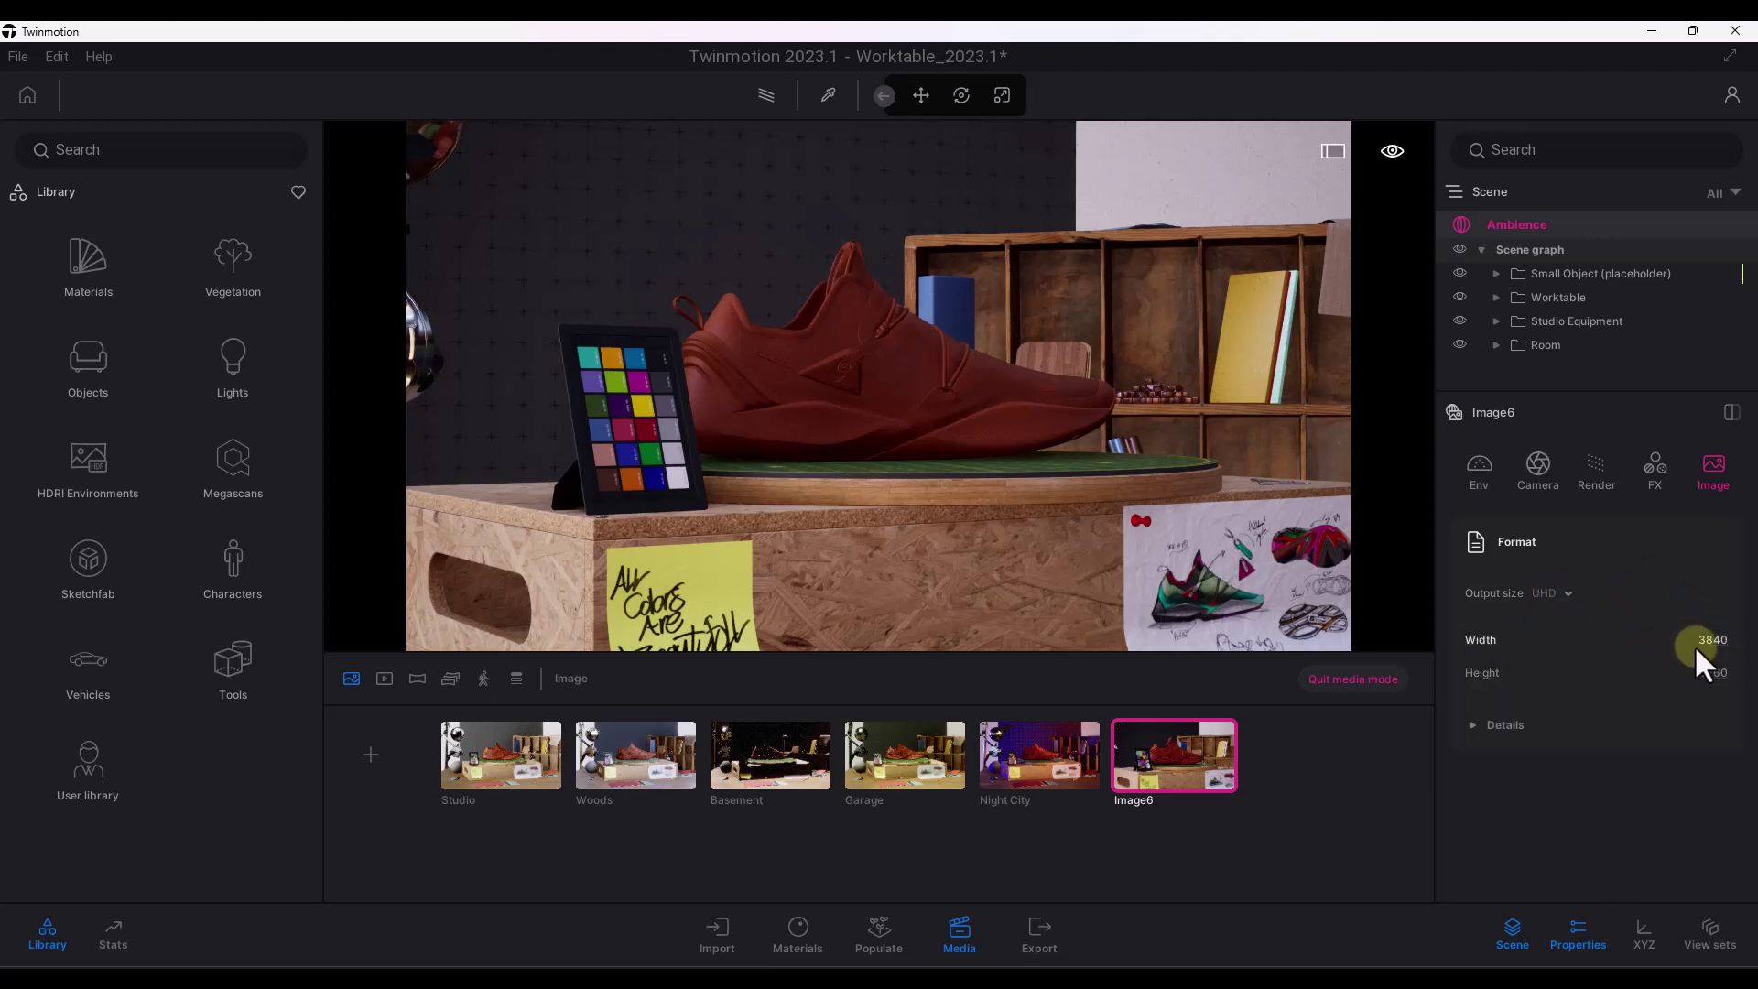
# - Switch Image6's rendering from Real time to Path Tracer and refresh its thumbnail
pyautogui.click(1593, 460)
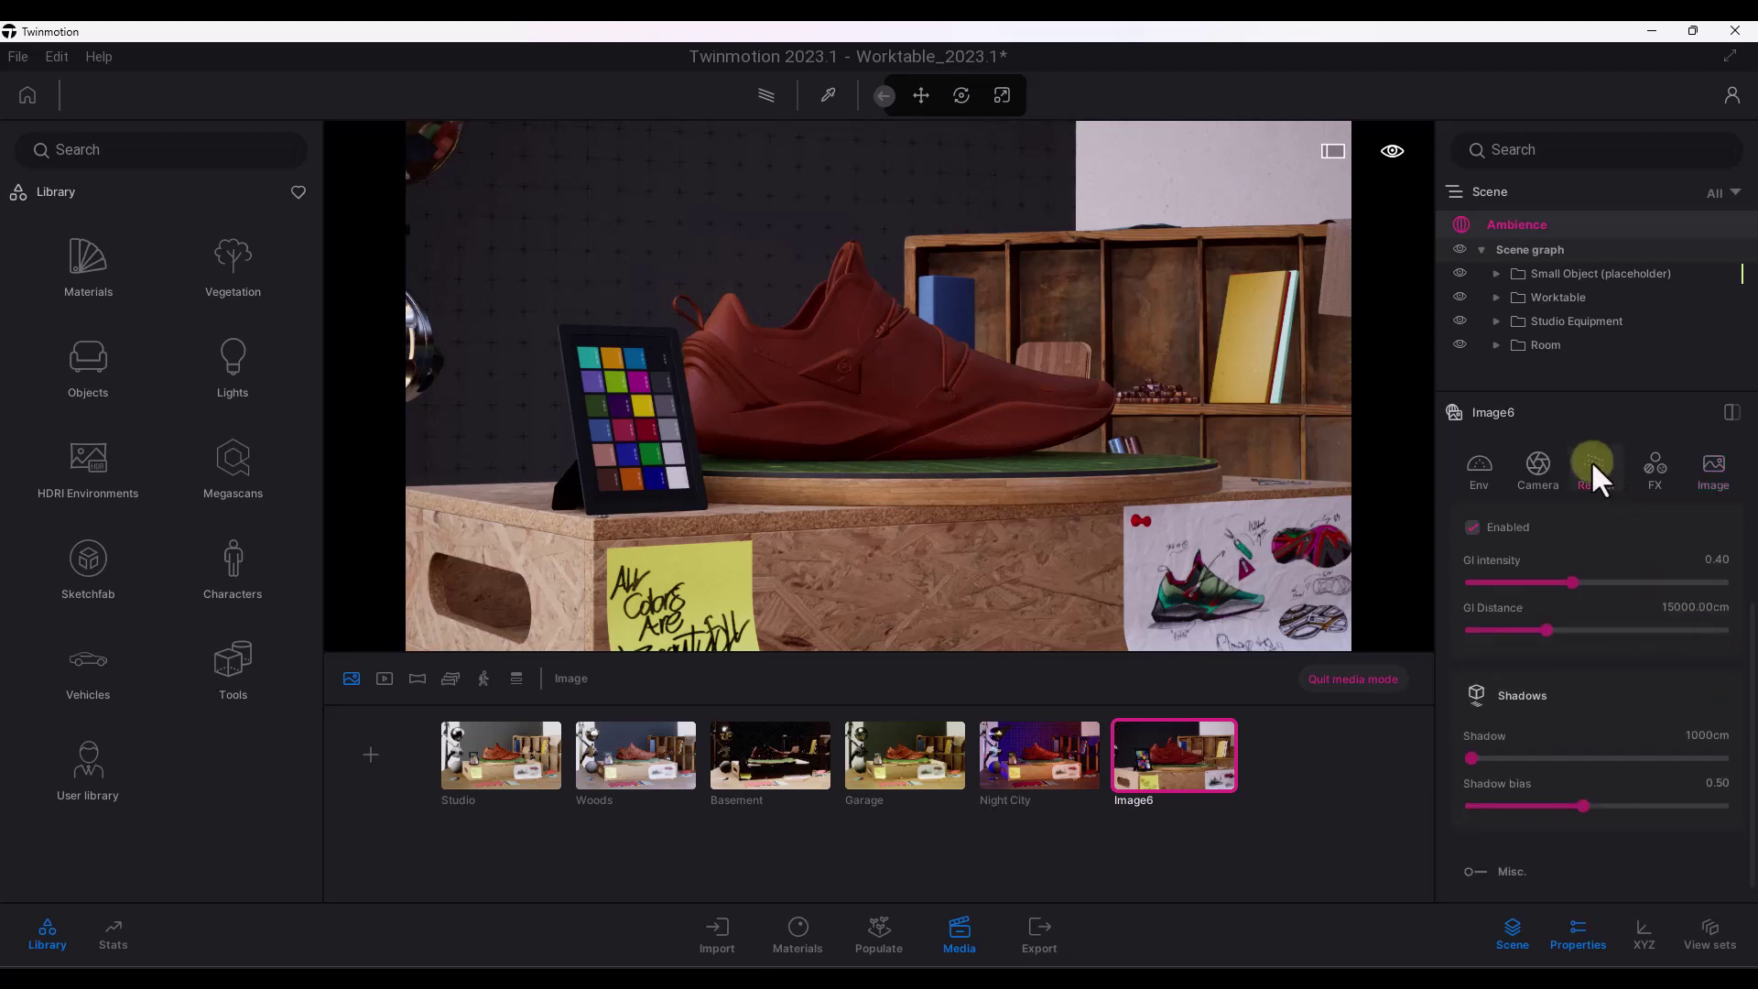
pyautogui.scroll(2, 1527, 612)
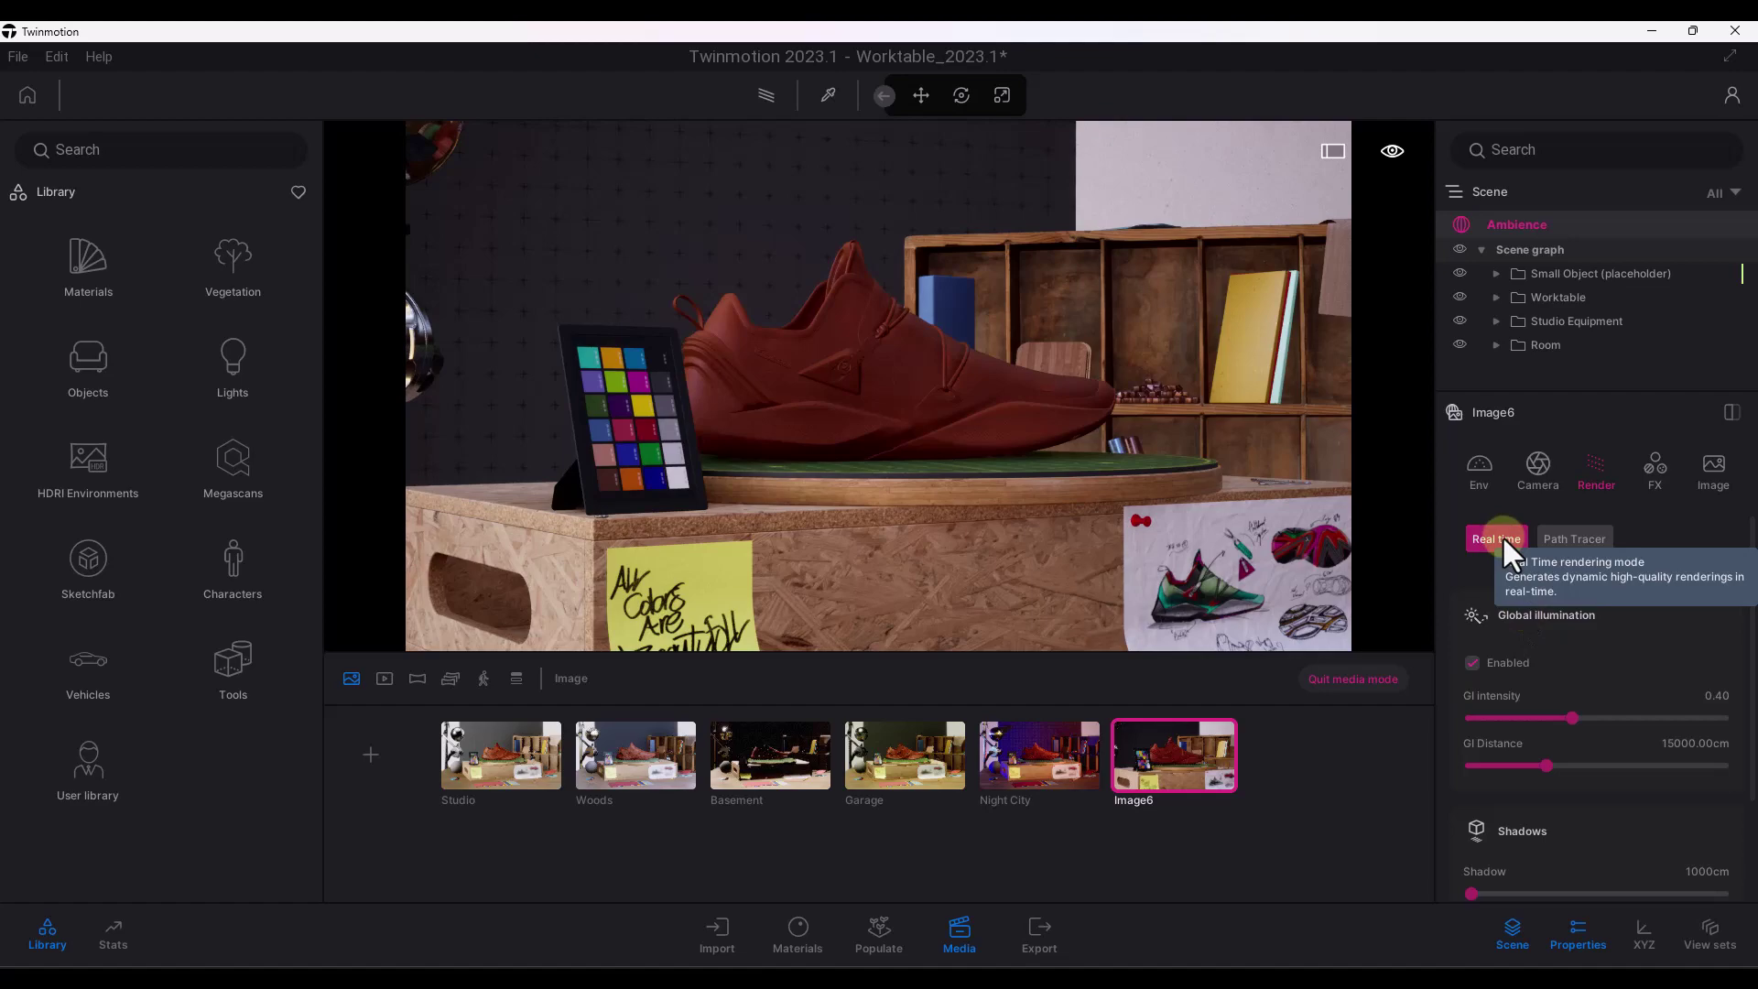
pyautogui.click(1566, 539)
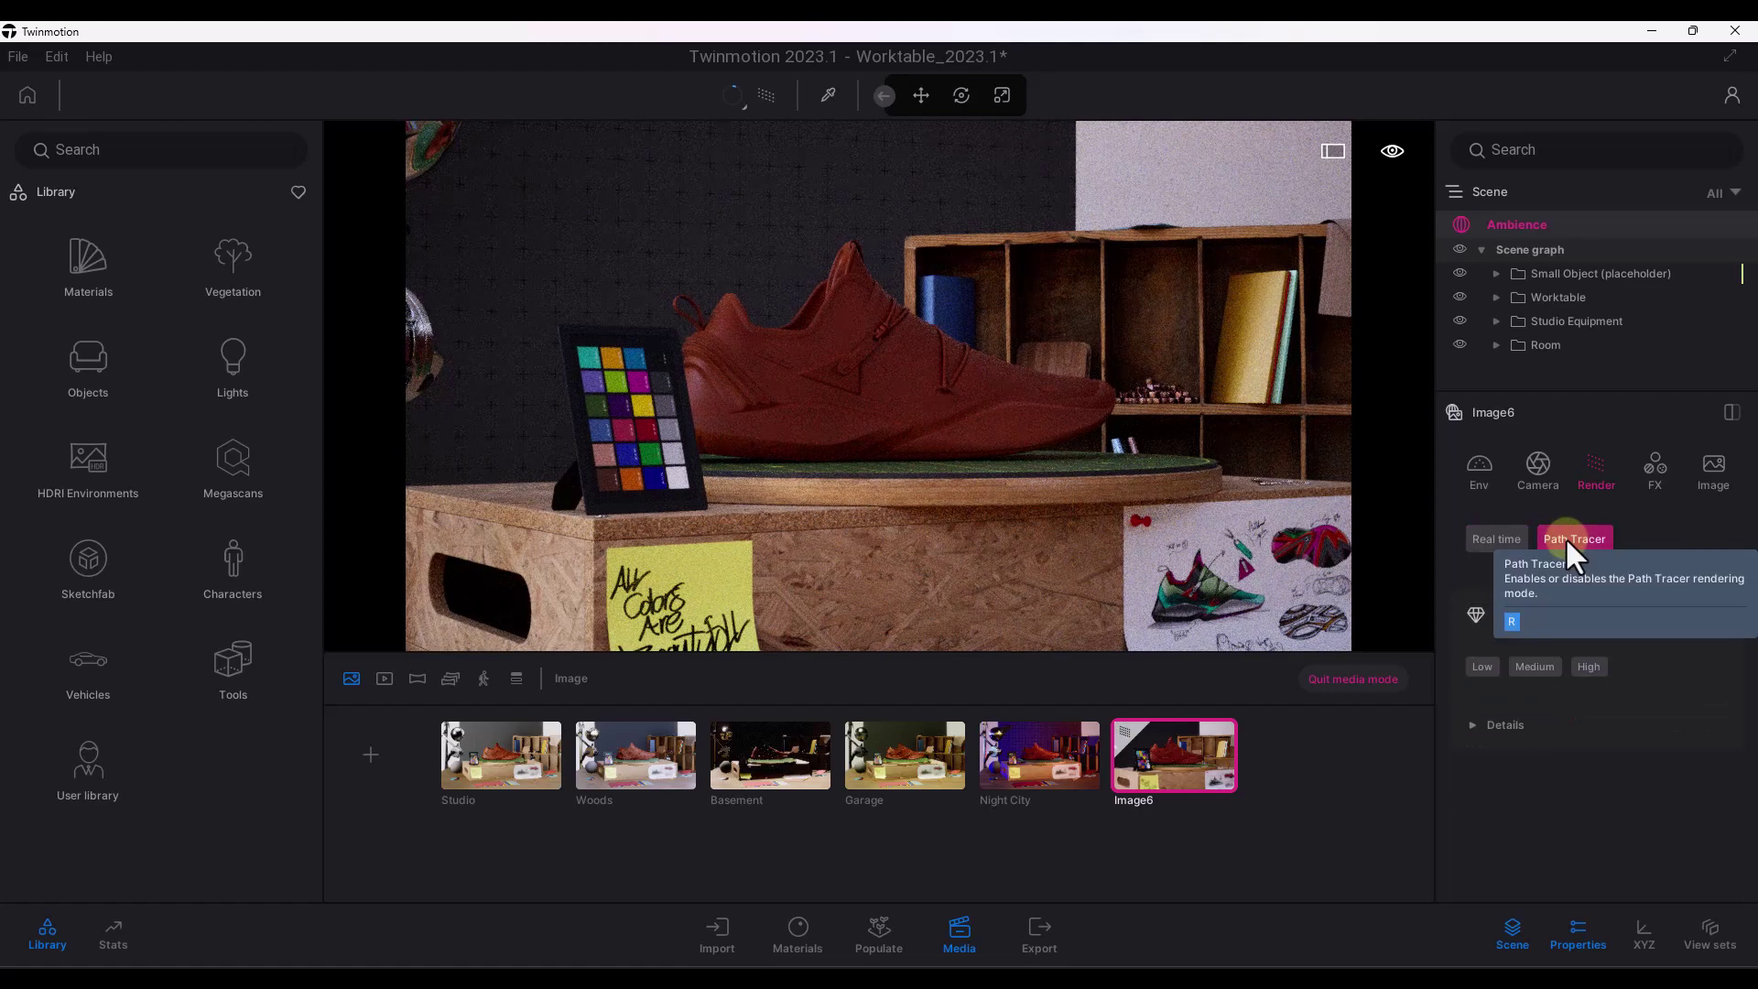
pyautogui.click(1496, 540)
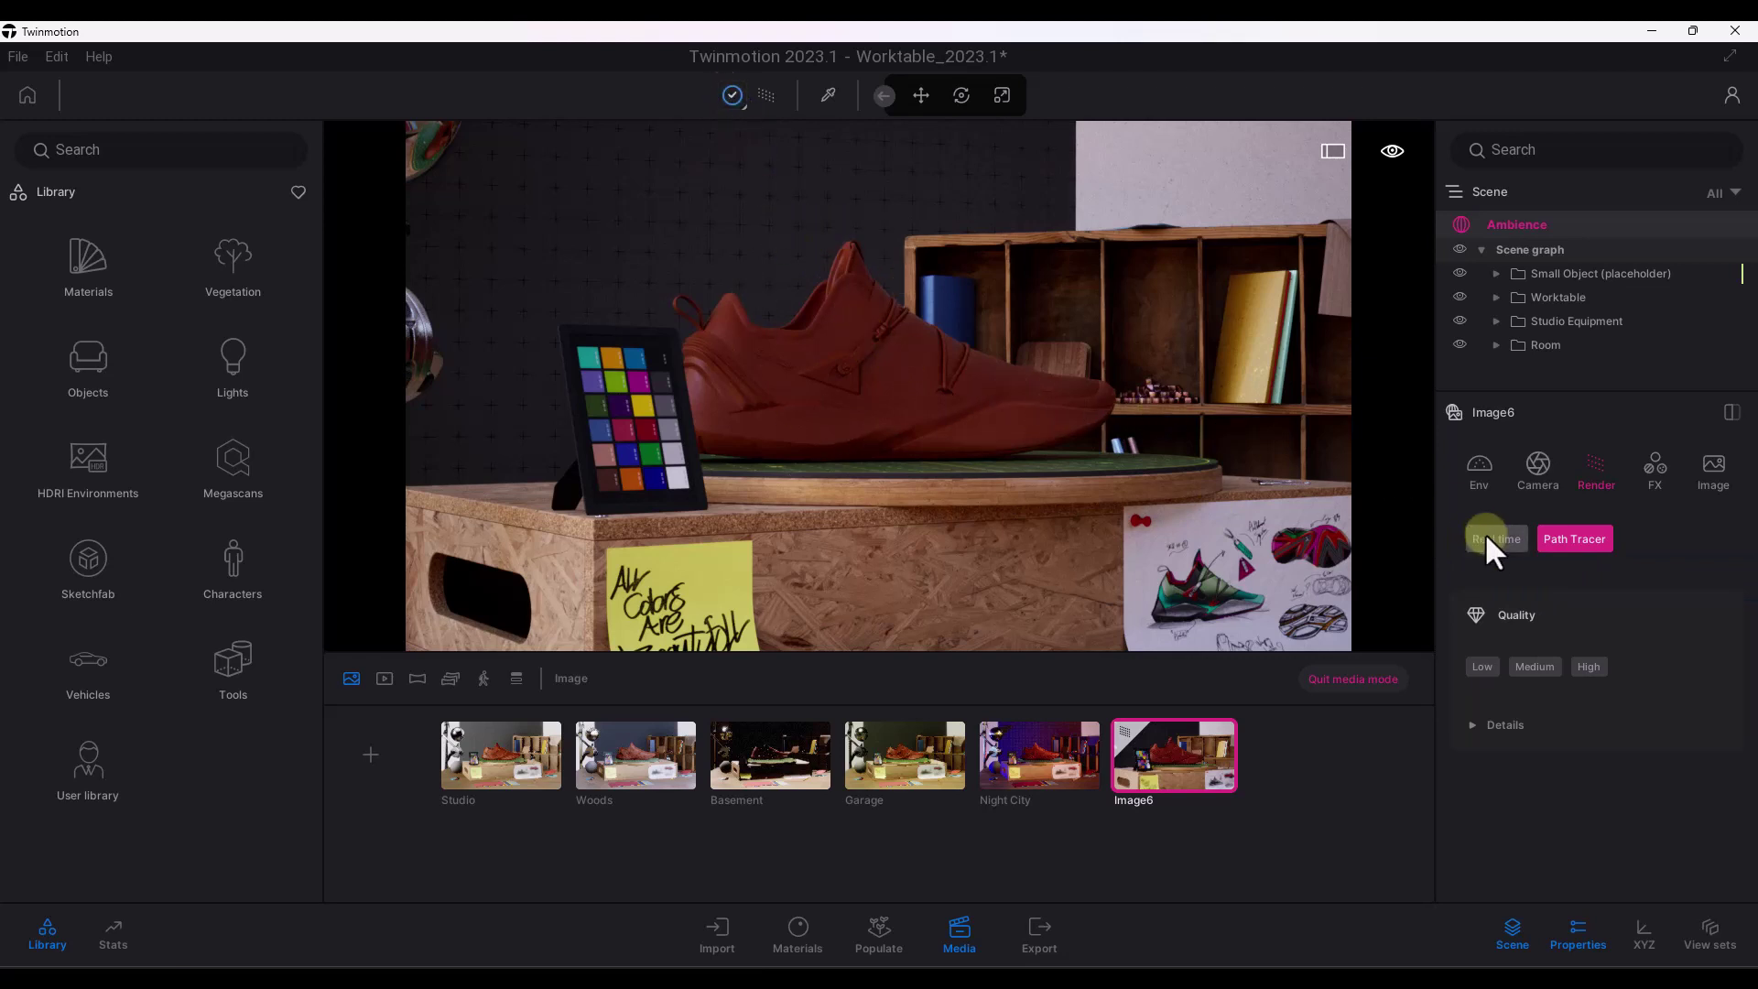
pyautogui.click(1141, 757)
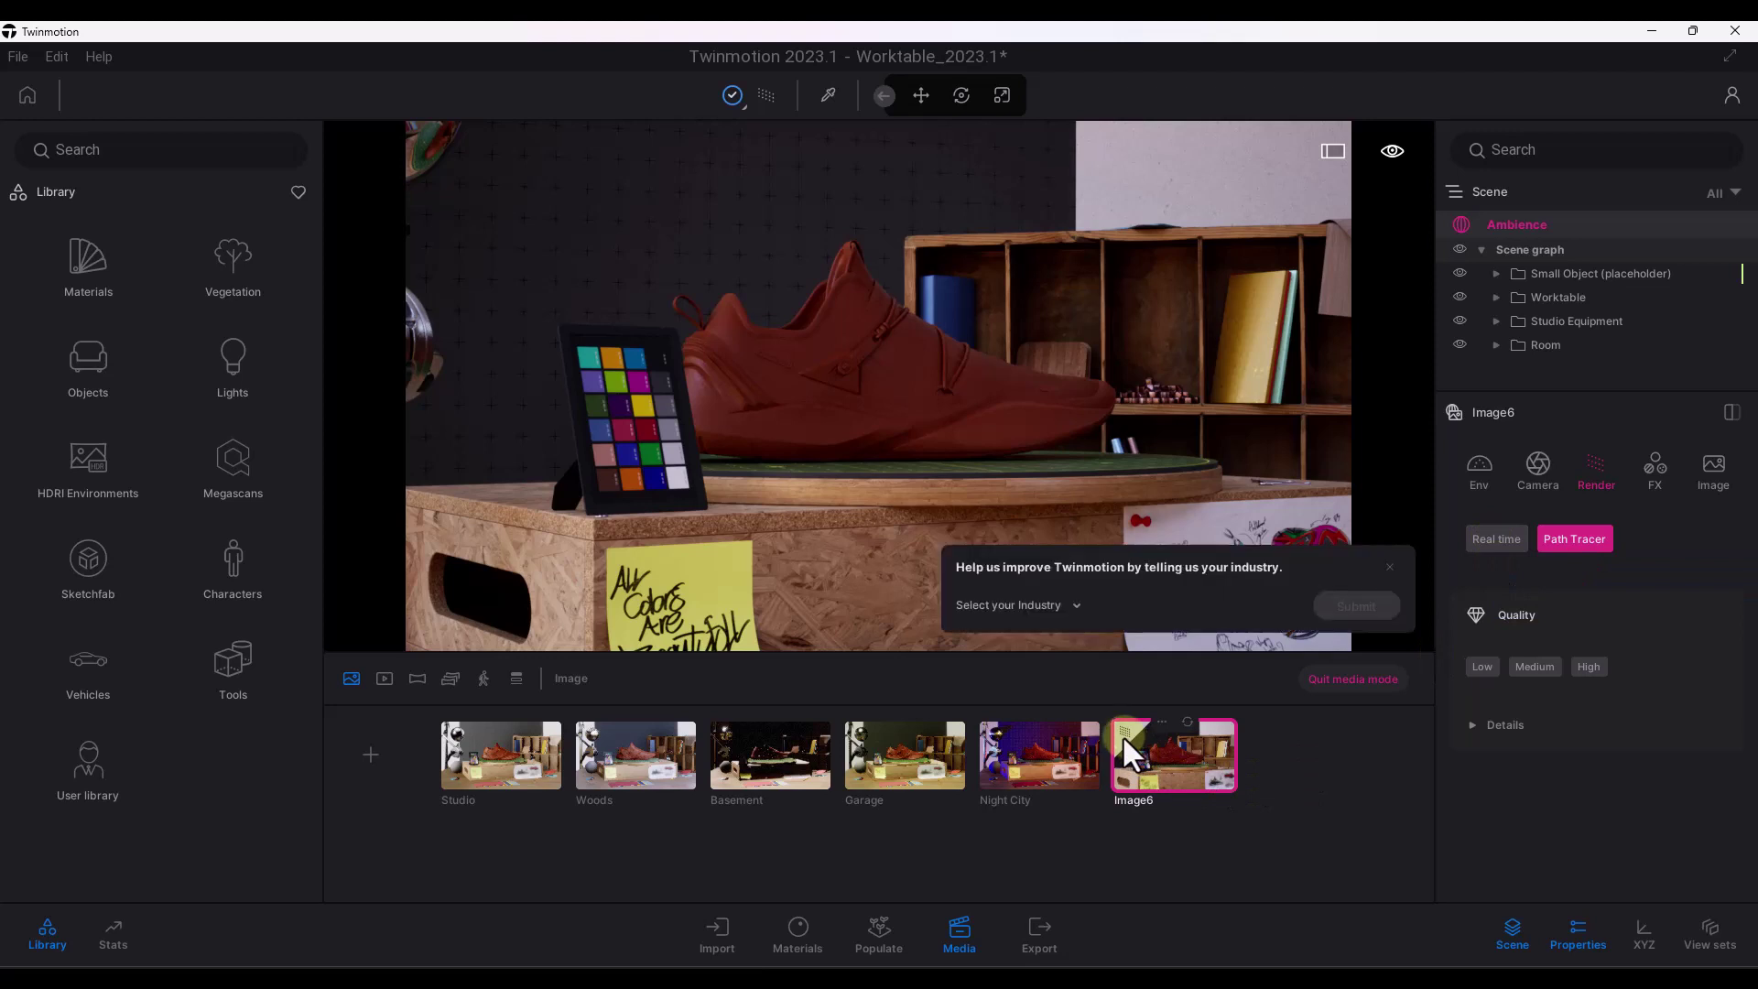
# - Dismiss the survey popup, duplicate Image6, and set the copy to Real time rendering
pyautogui.click(1389, 567)
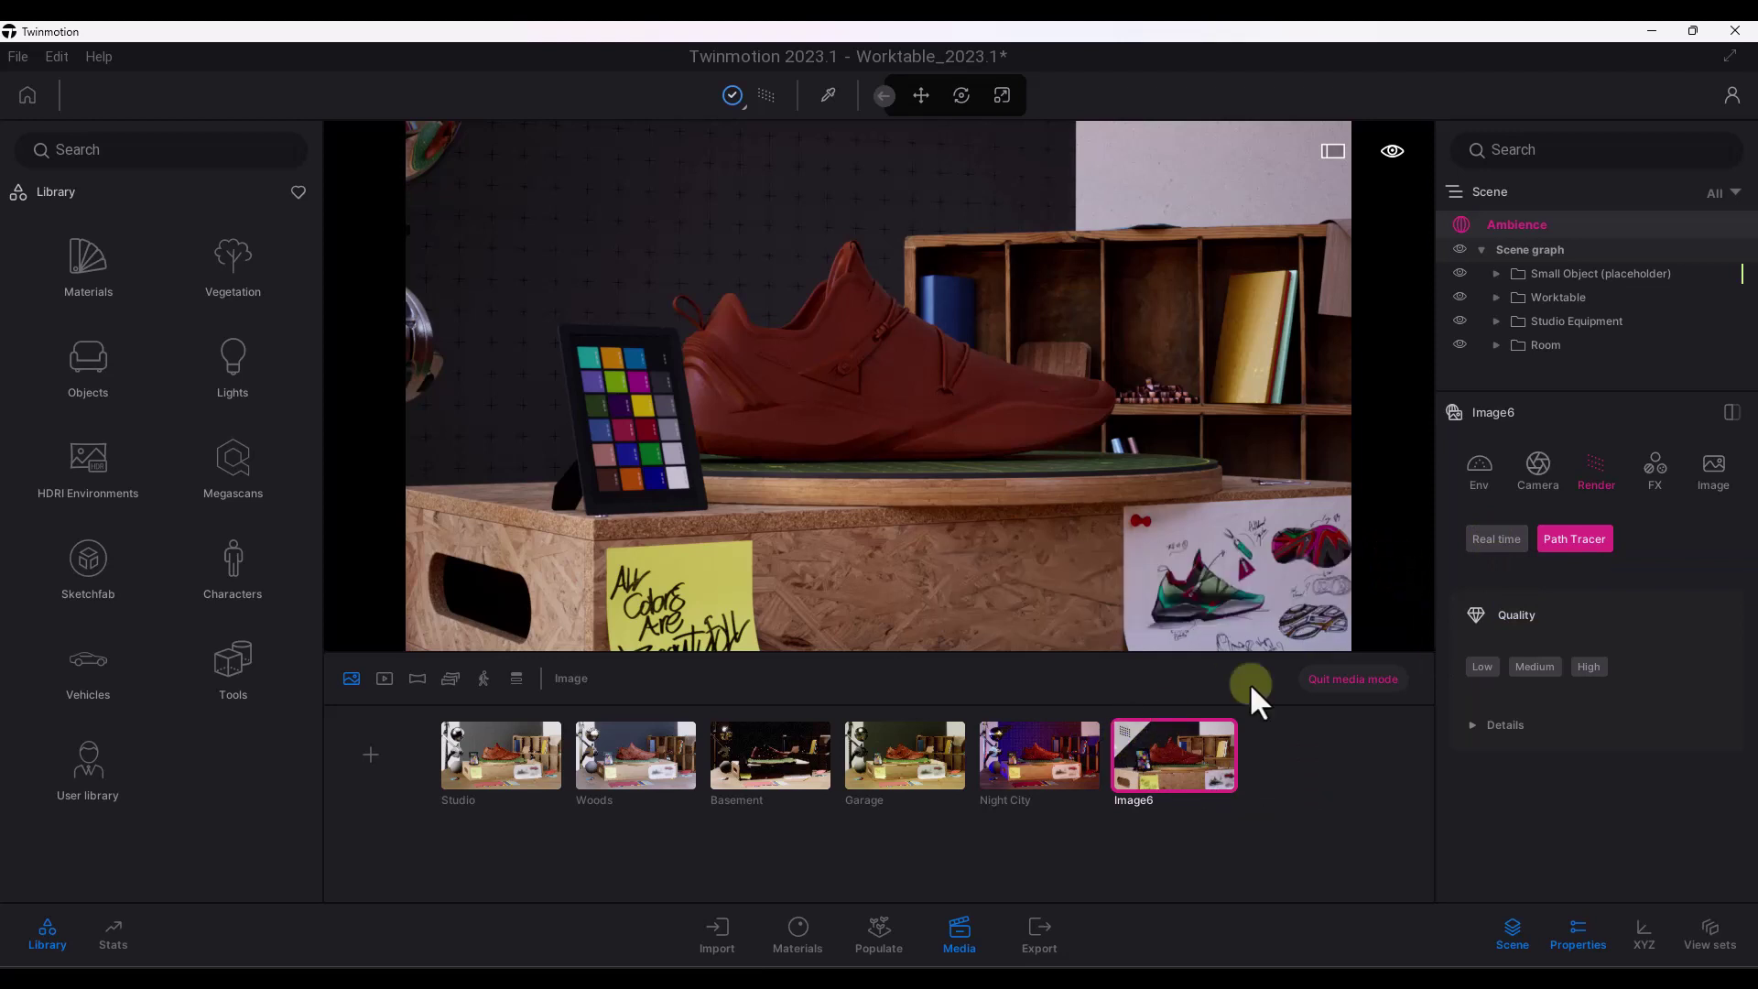
pyautogui.click(1163, 722)
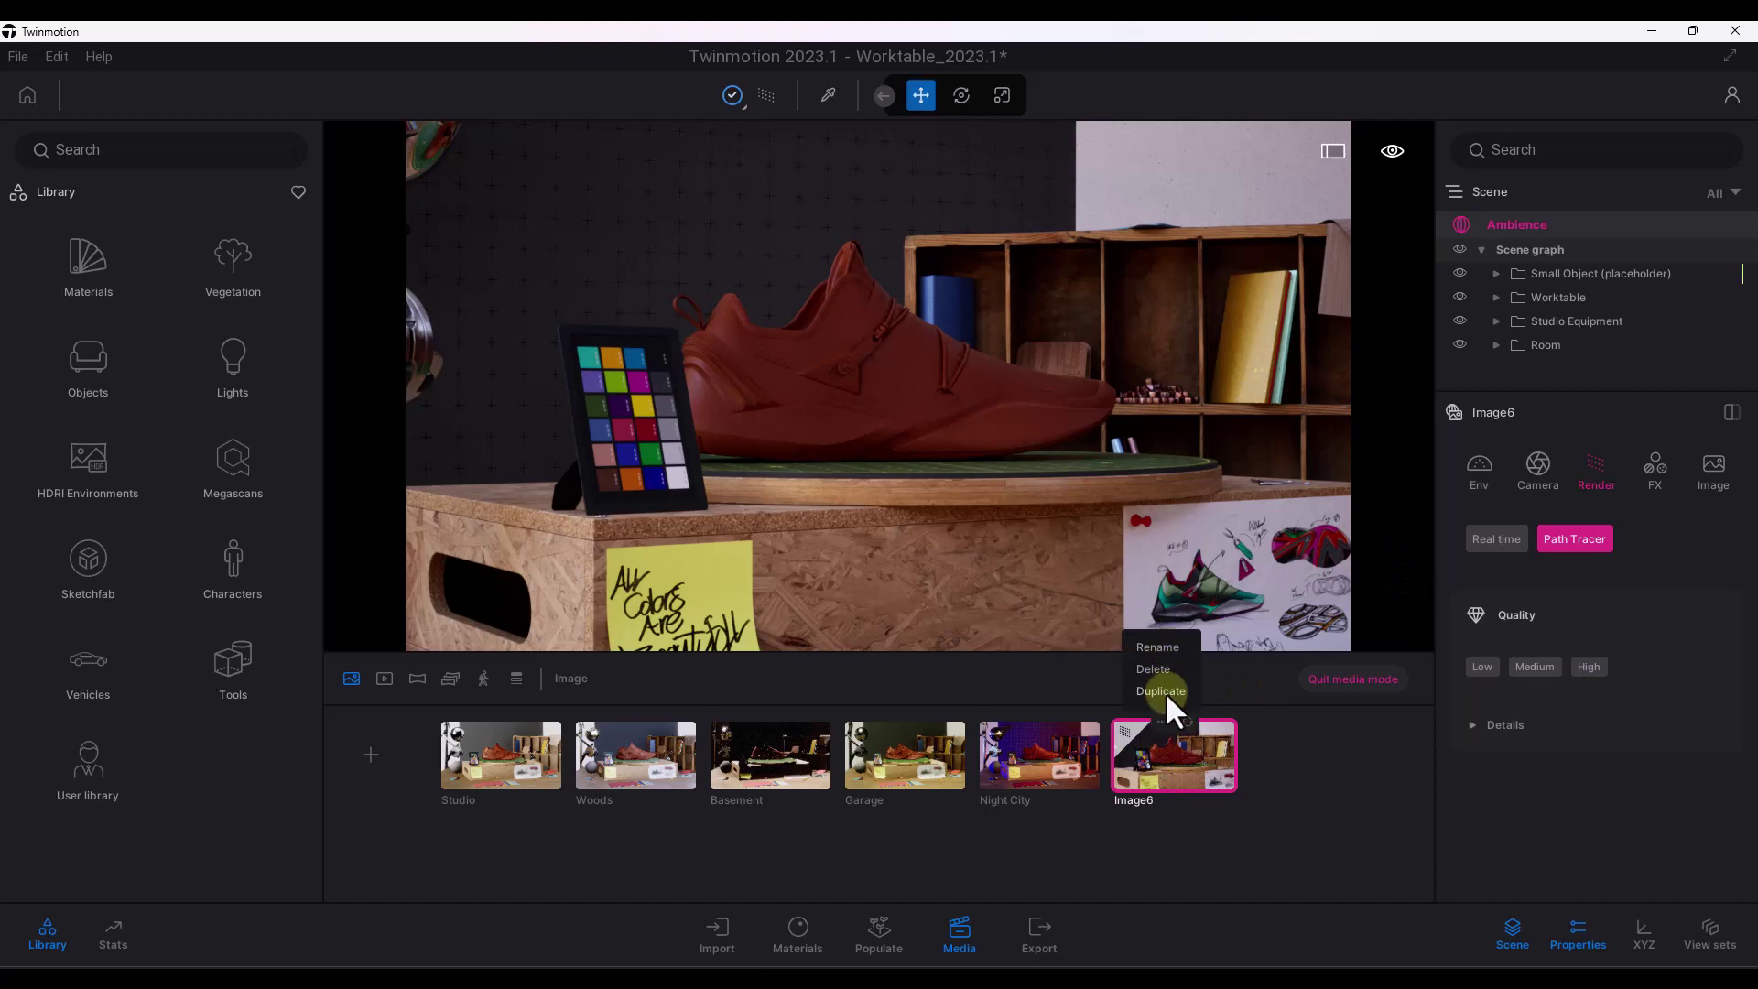
pyautogui.click(1165, 690)
pyautogui.click(1297, 754)
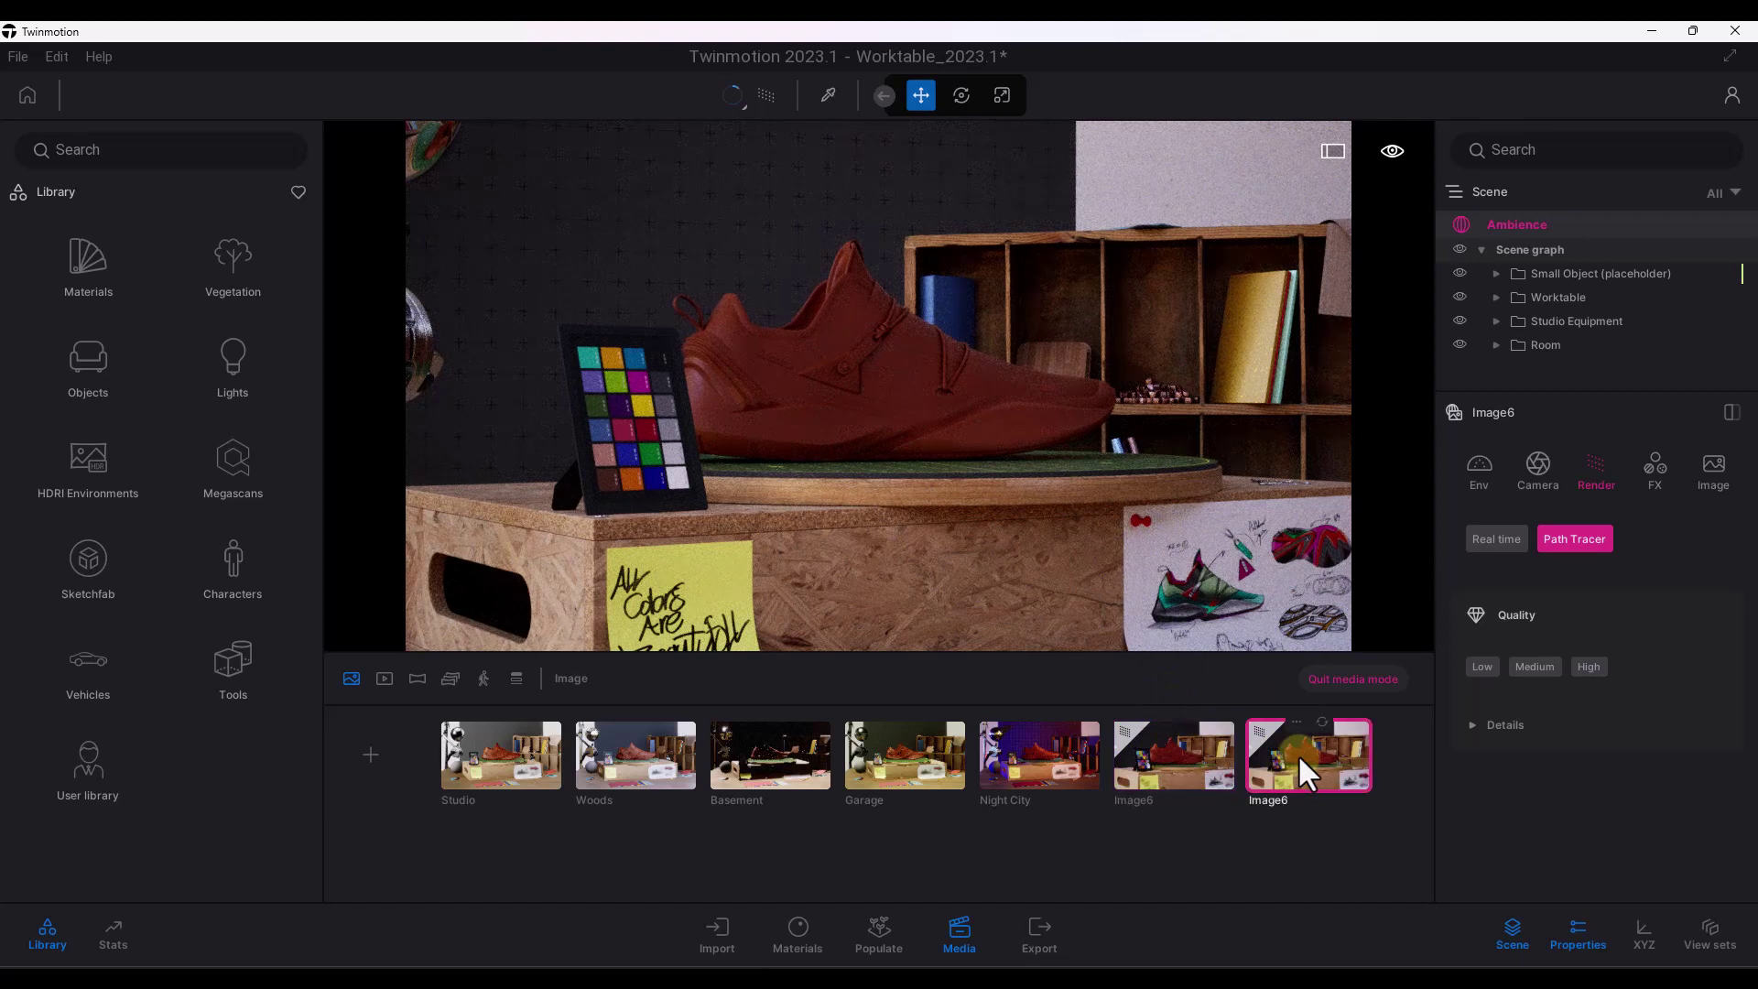
pyautogui.click(1496, 537)
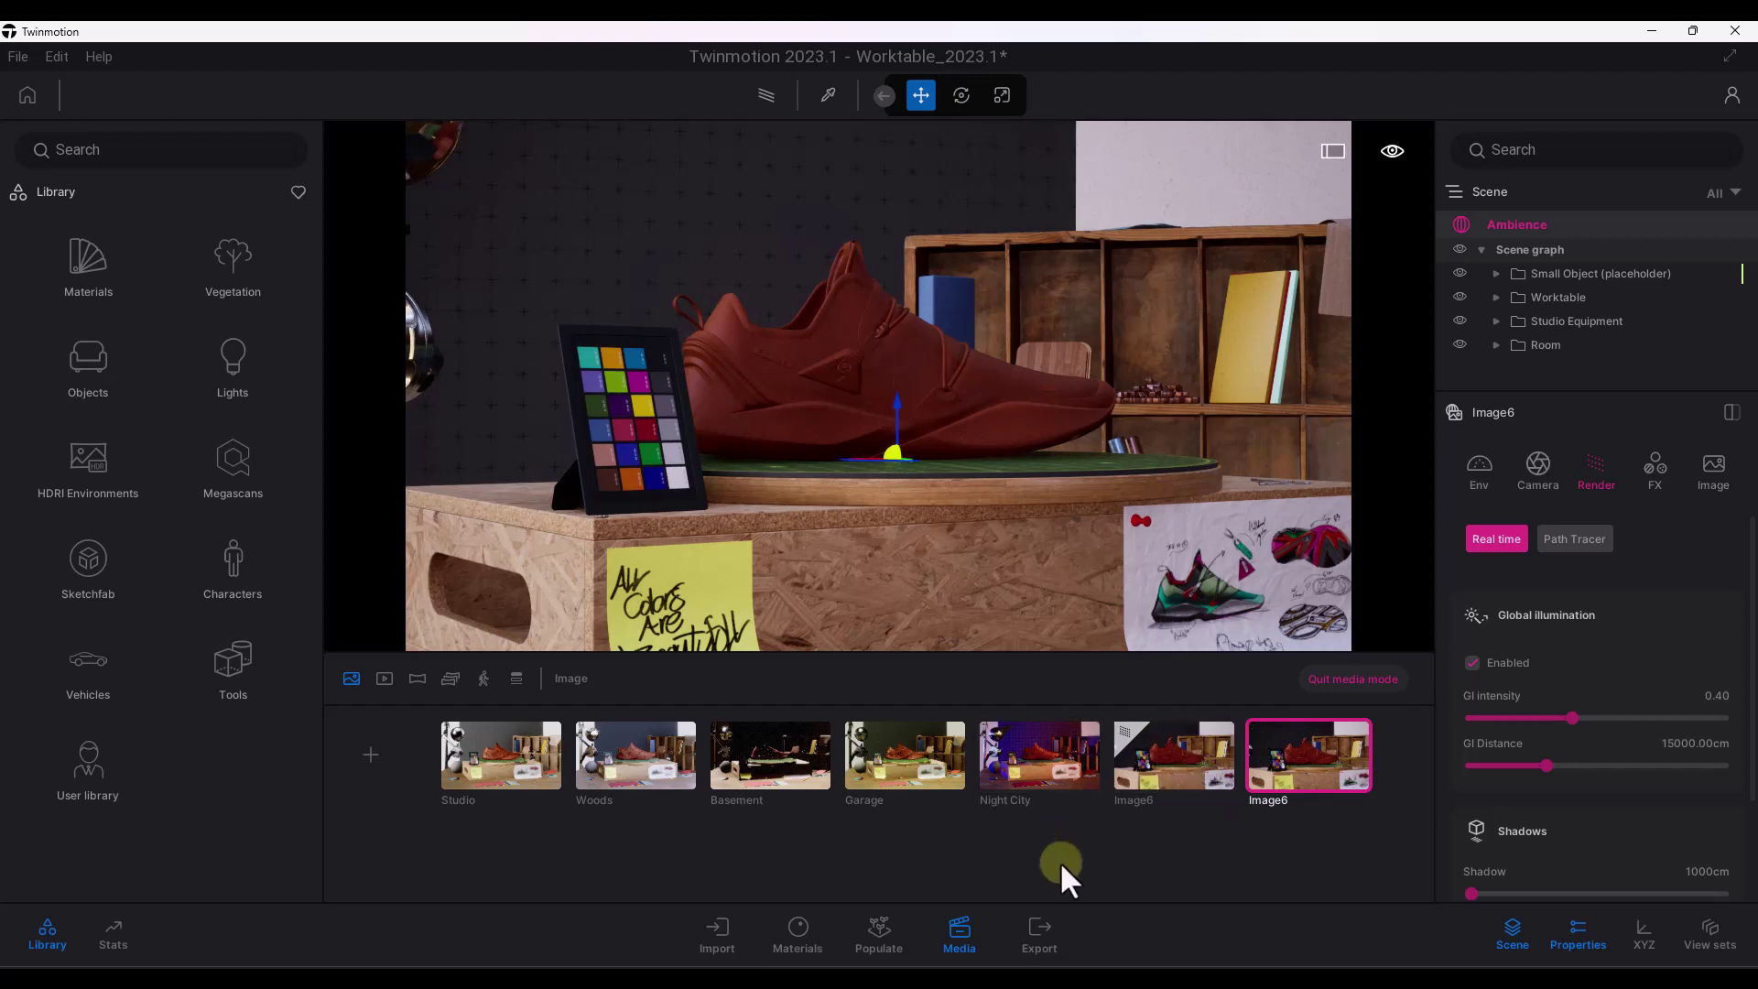
# - Select the first Image6, Garage and Night City images for PNG image export
pyautogui.click(1040, 932)
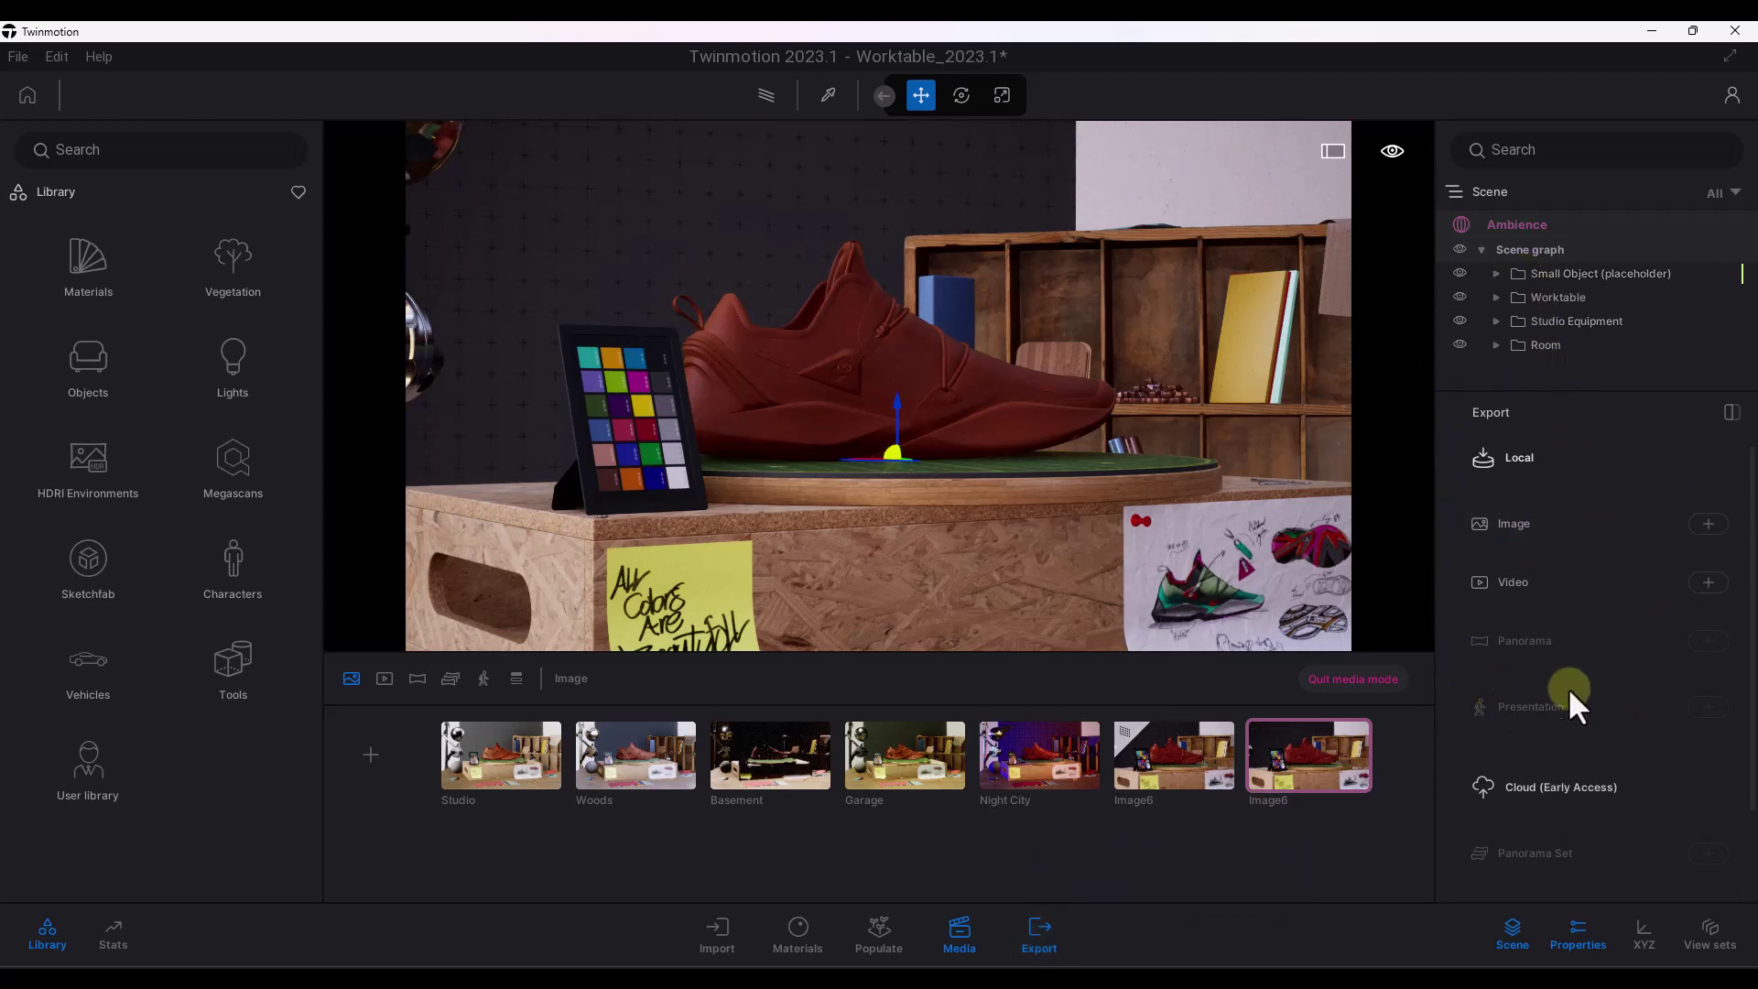
pyautogui.click(1515, 525)
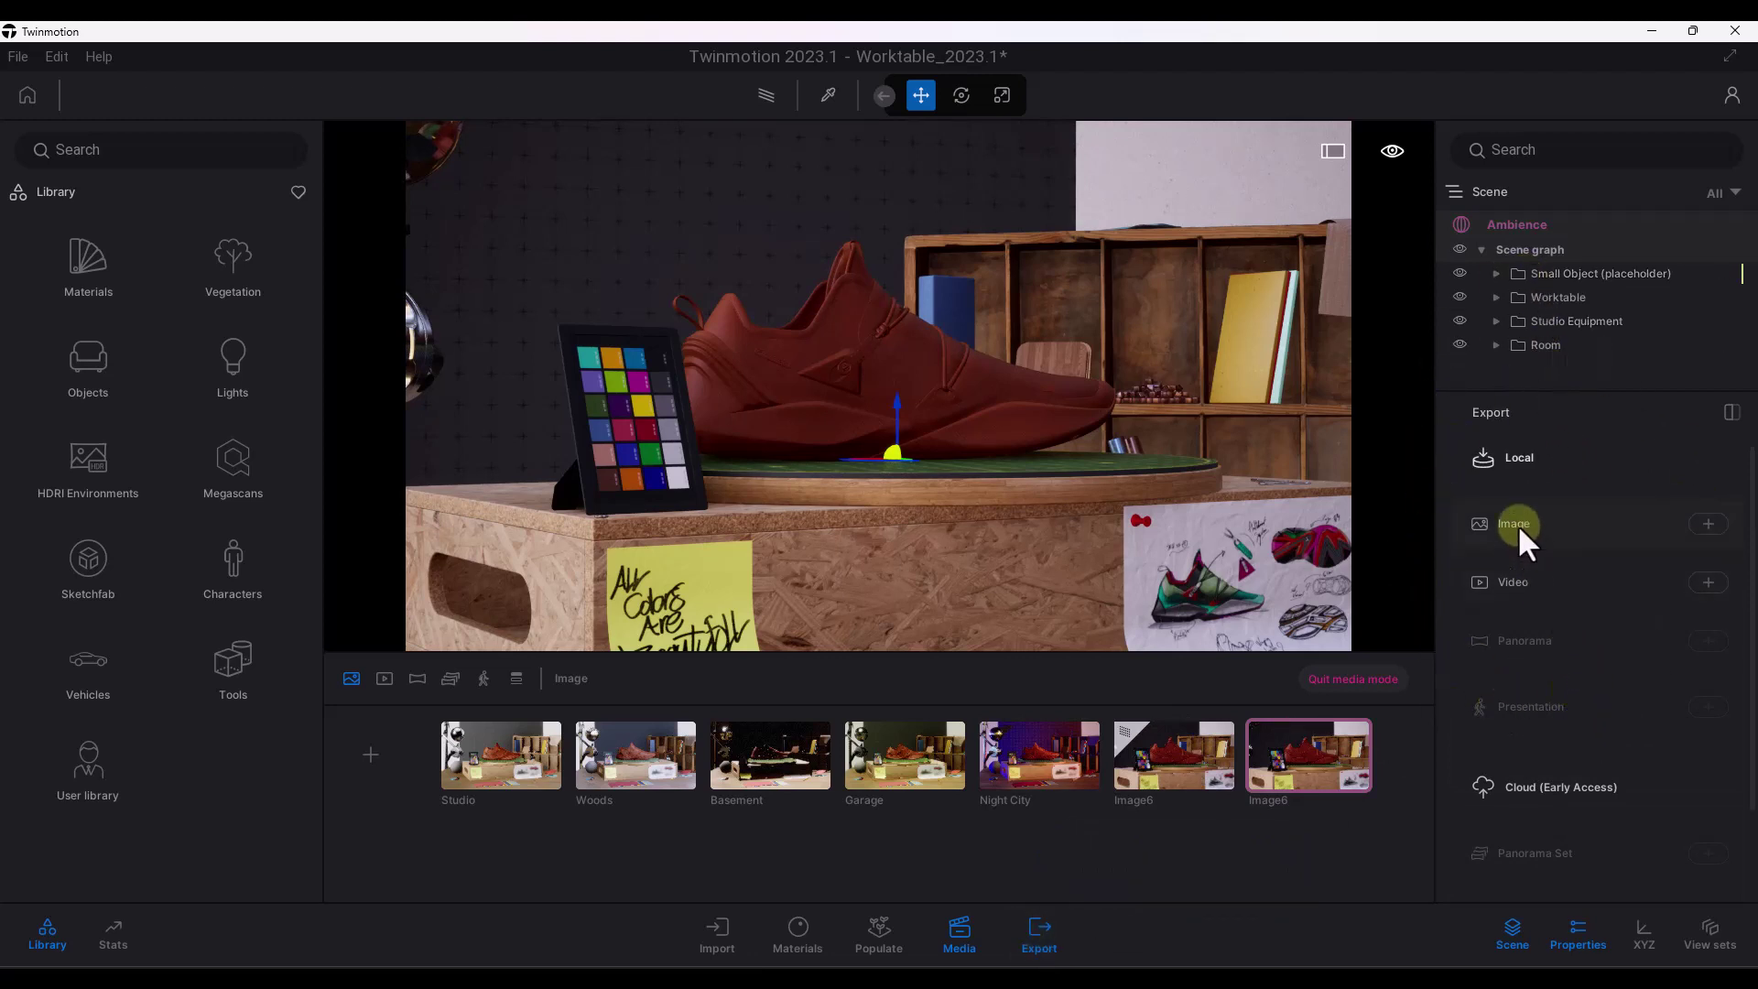
pyautogui.click(1708, 522)
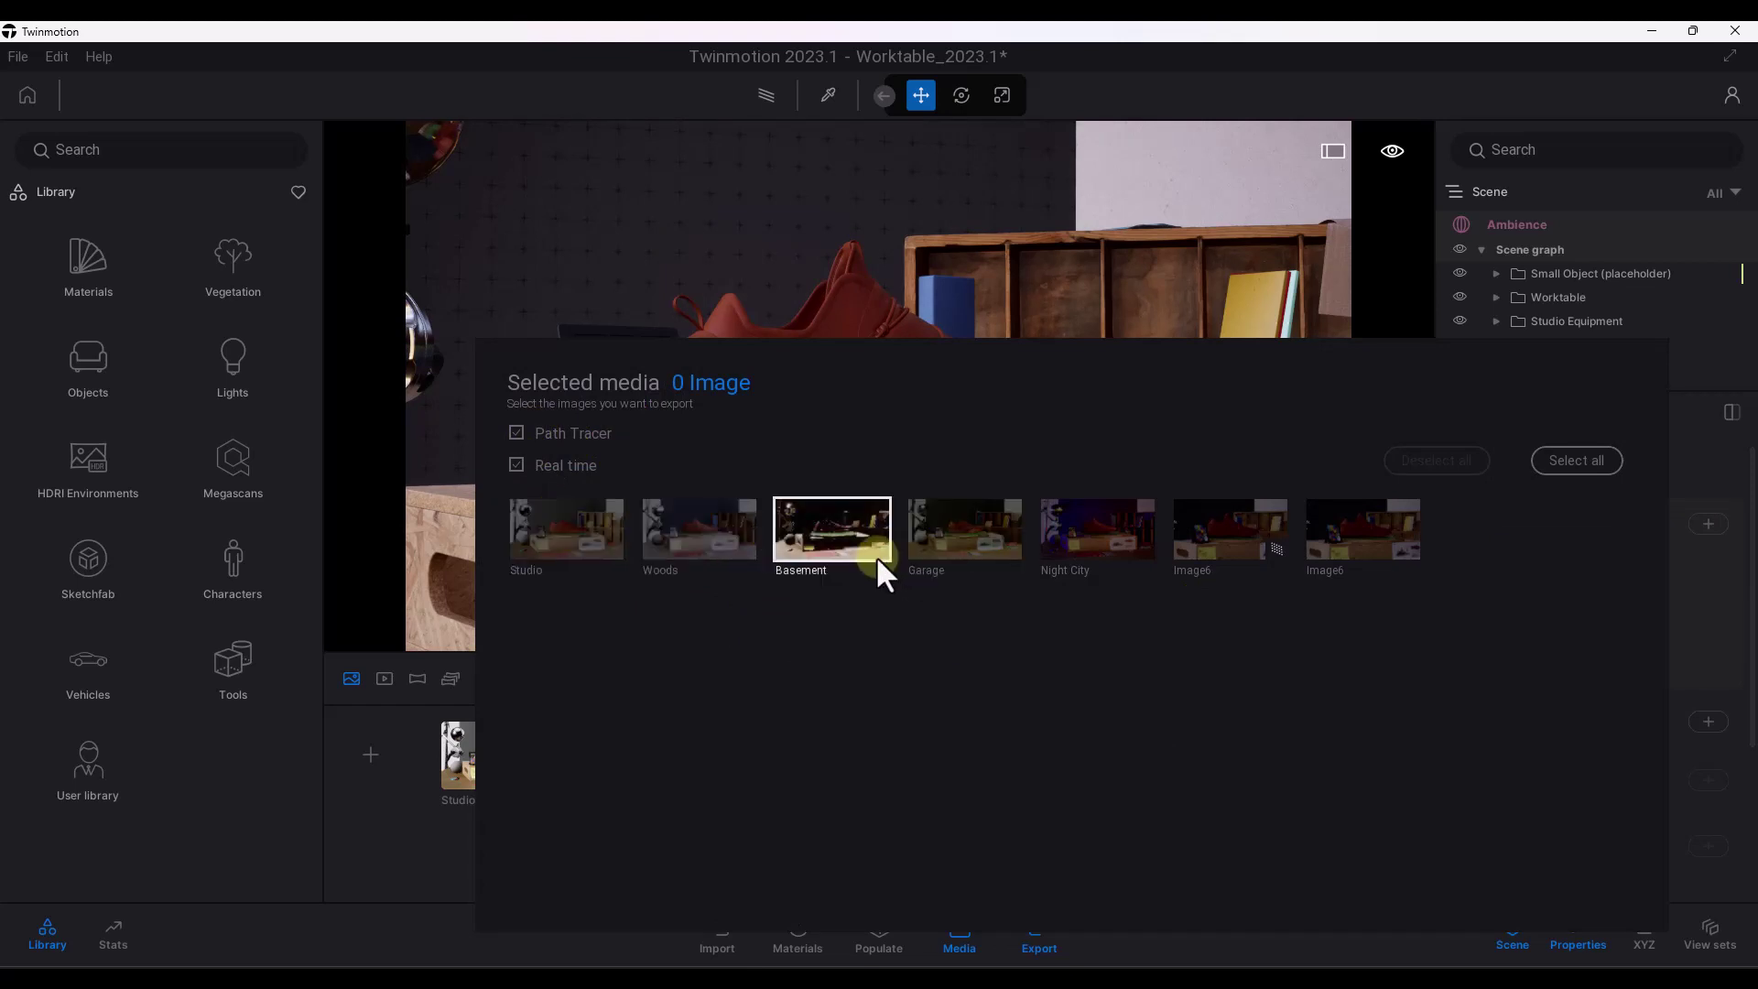
pyautogui.click(1227, 526)
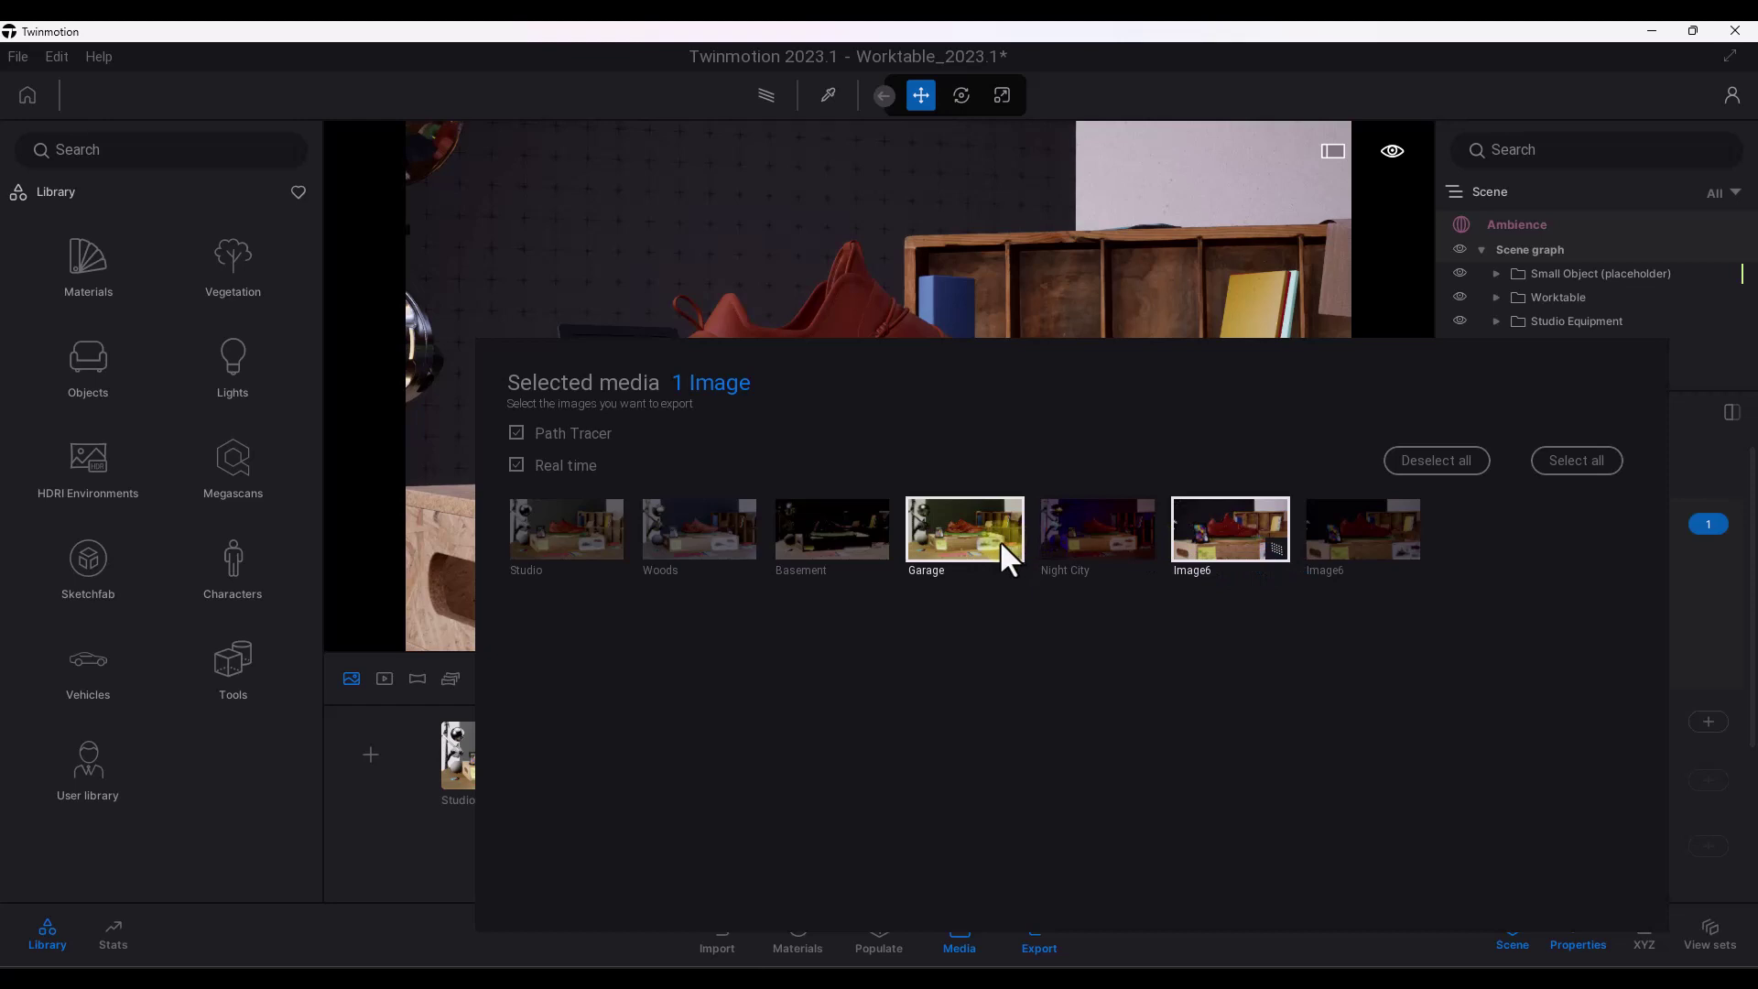
pyautogui.click(936, 531)
pyautogui.click(1090, 534)
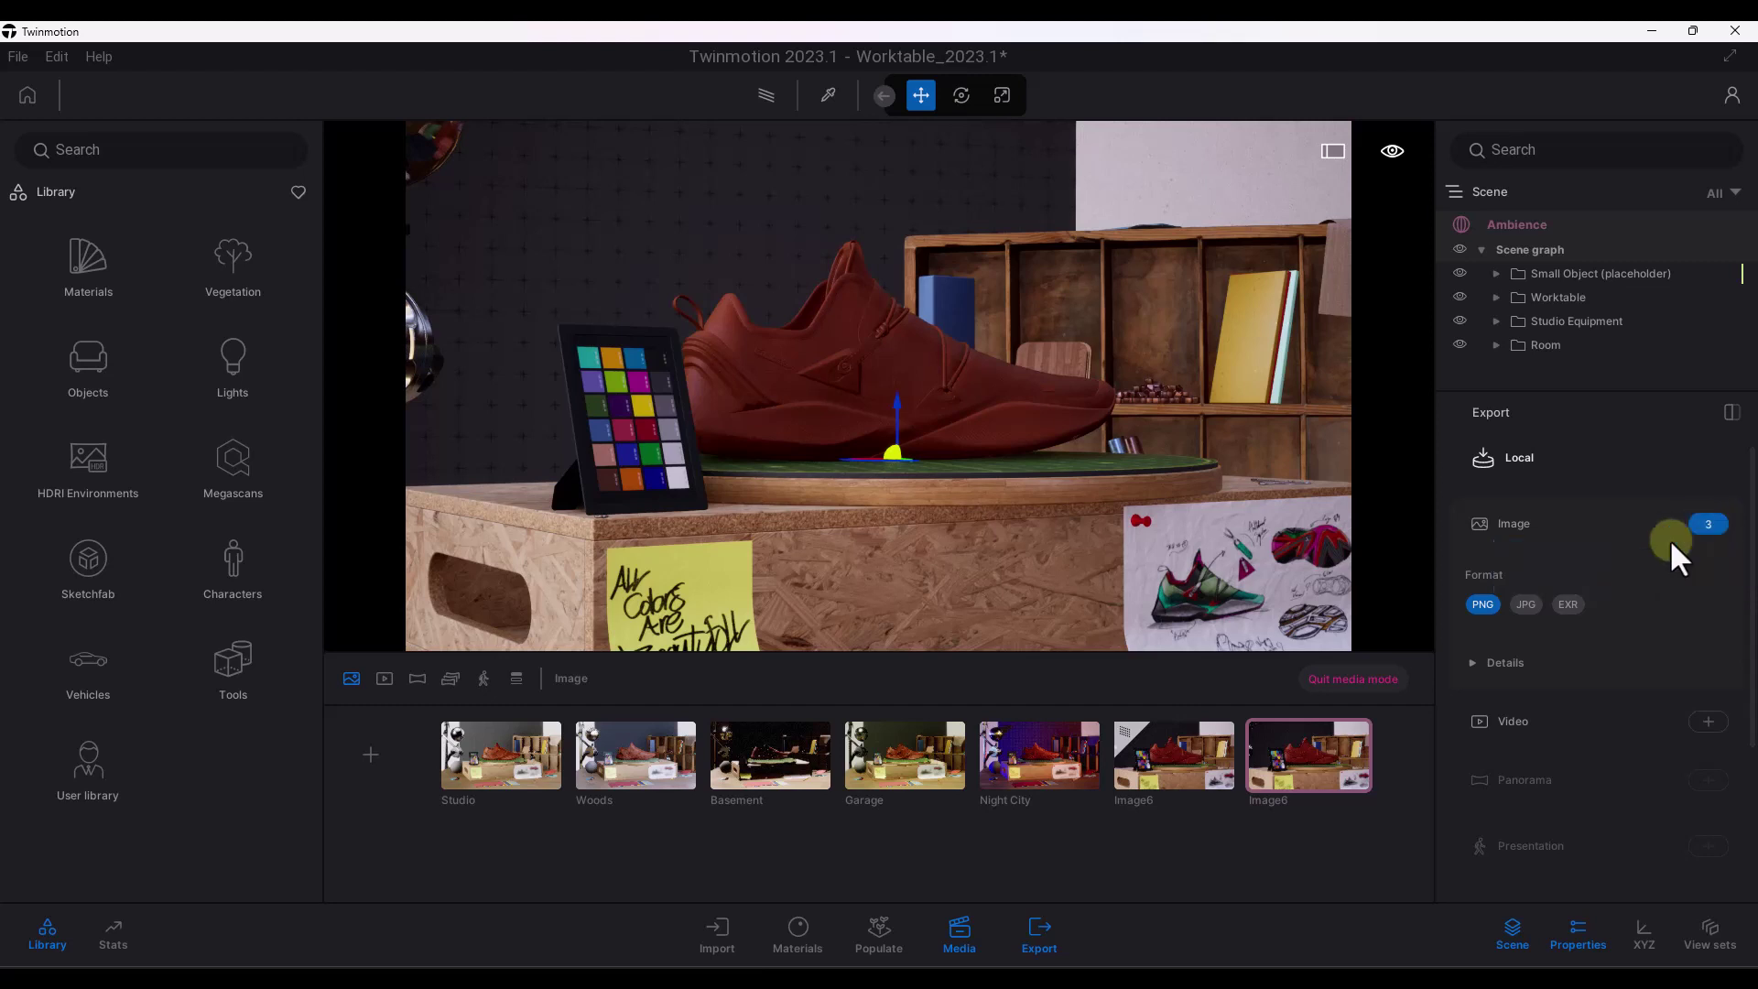
# - Start the PNG export of the Garage, Image6 and Night City images
pyautogui.scroll(-3, 1639, 552)
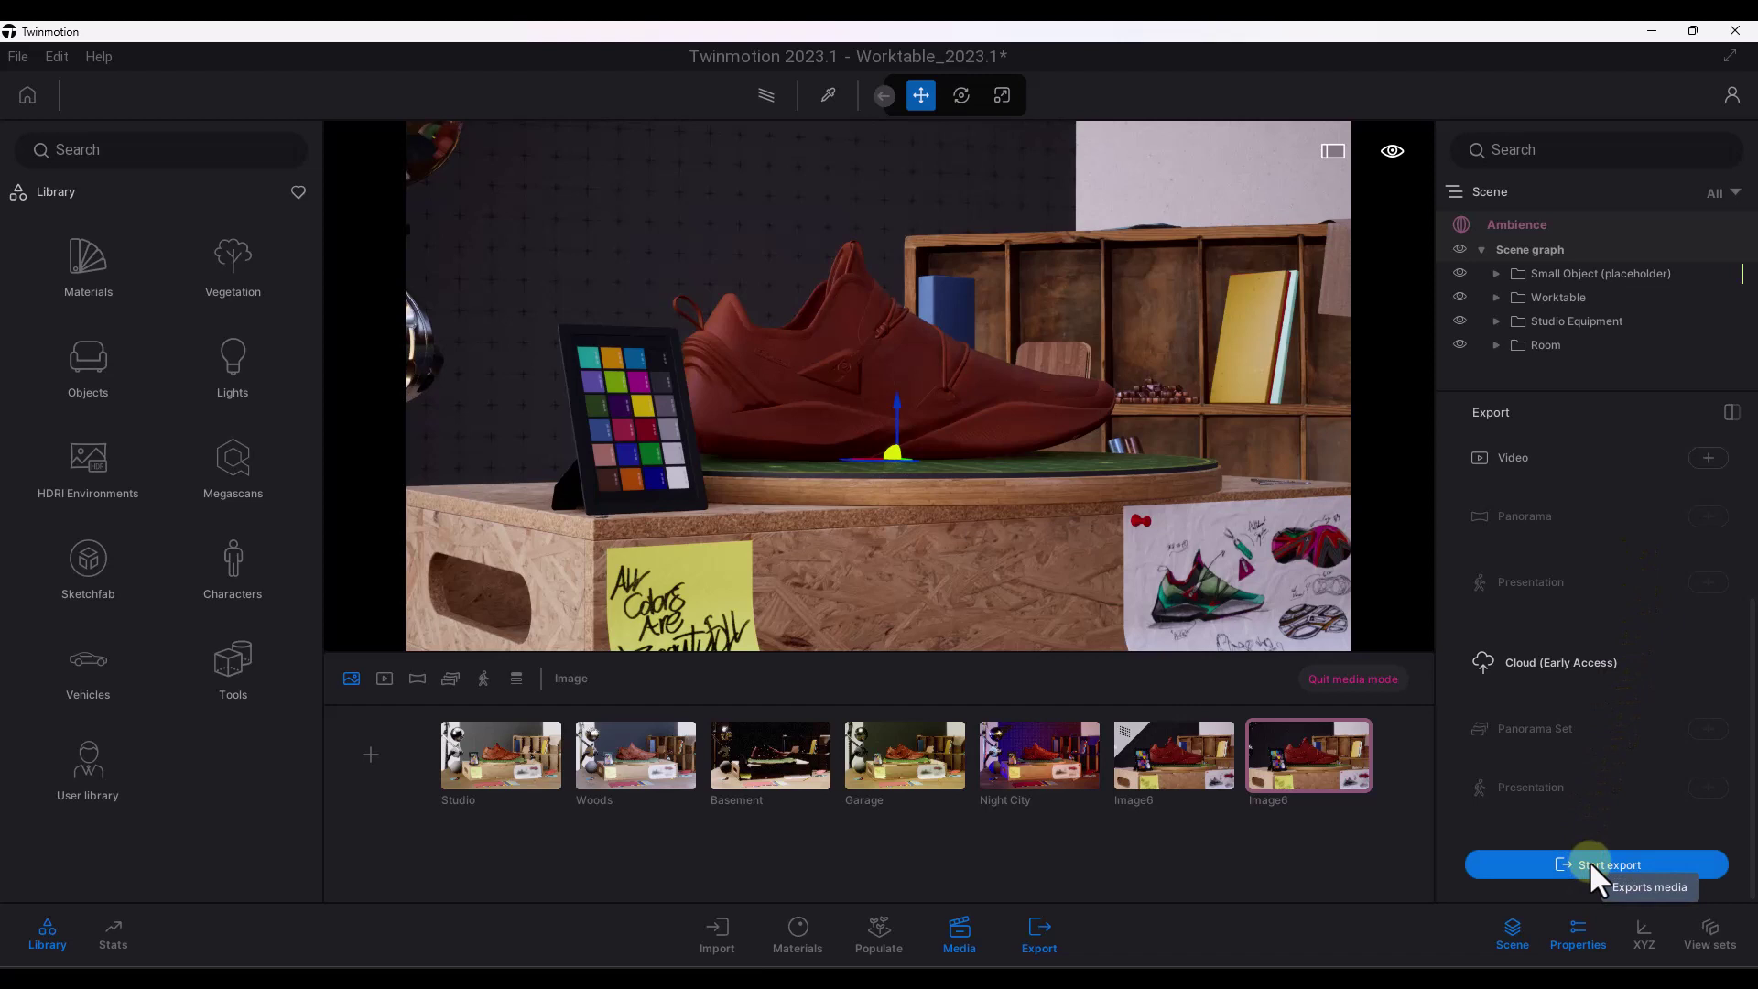
pyautogui.click(1589, 862)
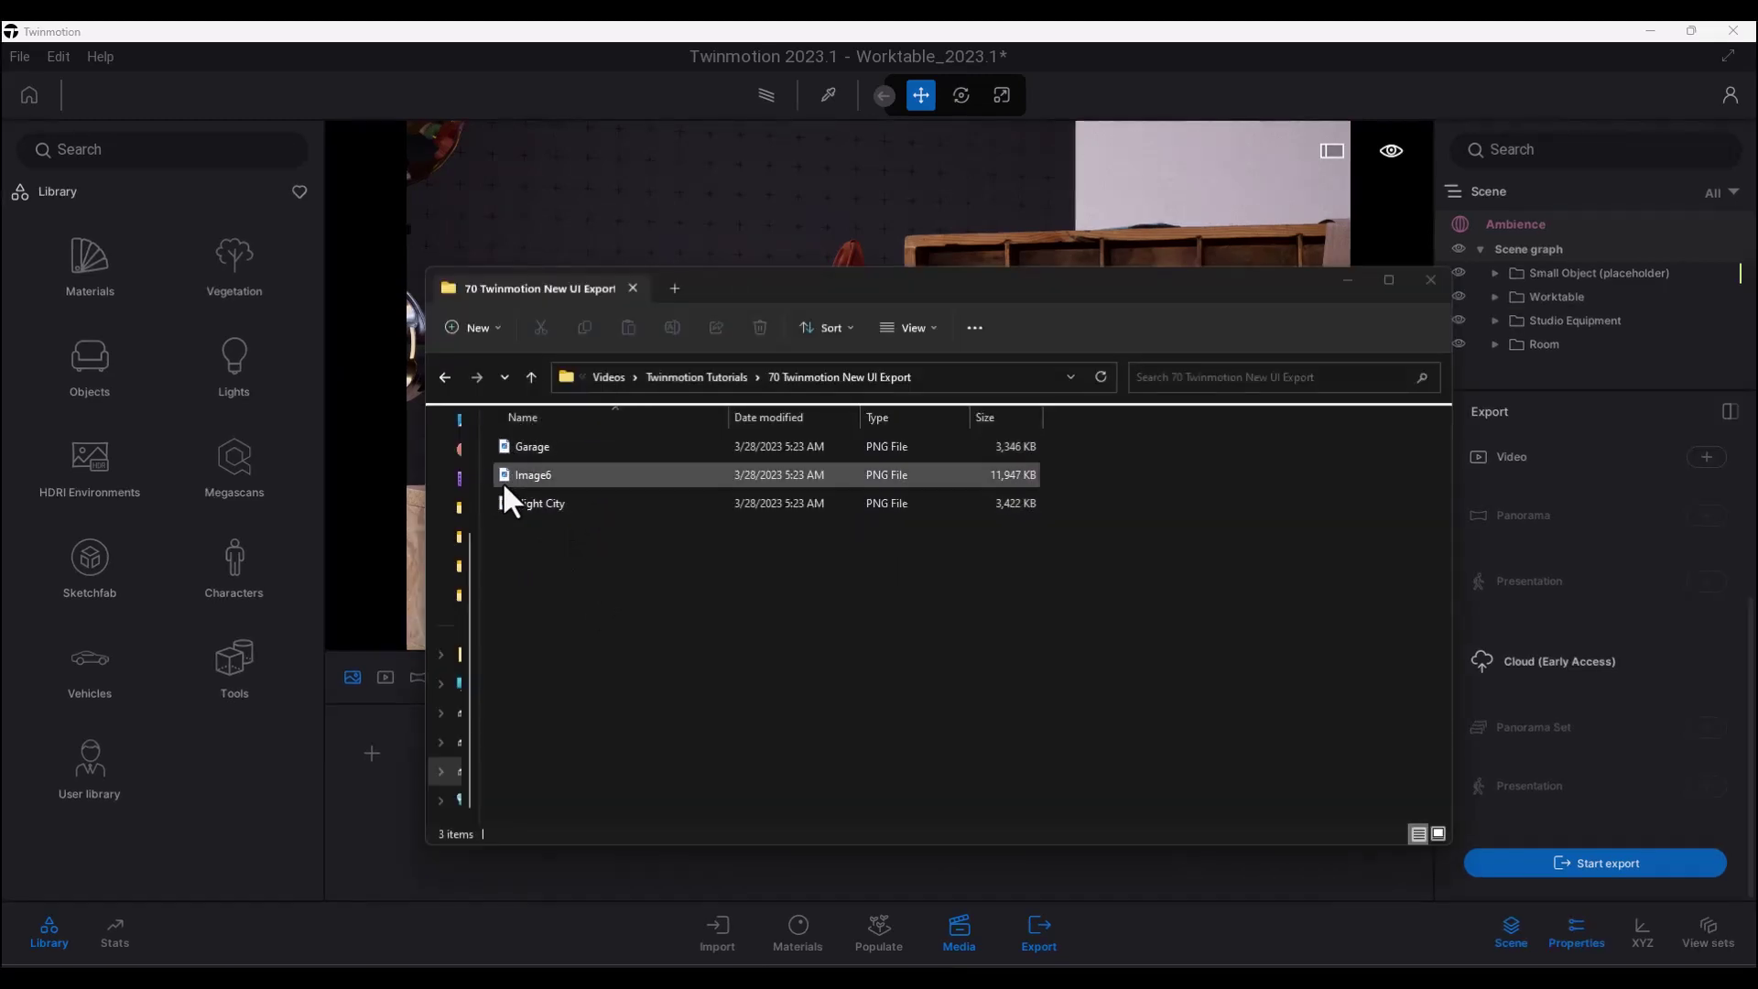
# - Open Garage.png in Photos, then browse to Night City and Image6, briefly comparing Garage with Night City
pyautogui.doubleClick(548, 445)
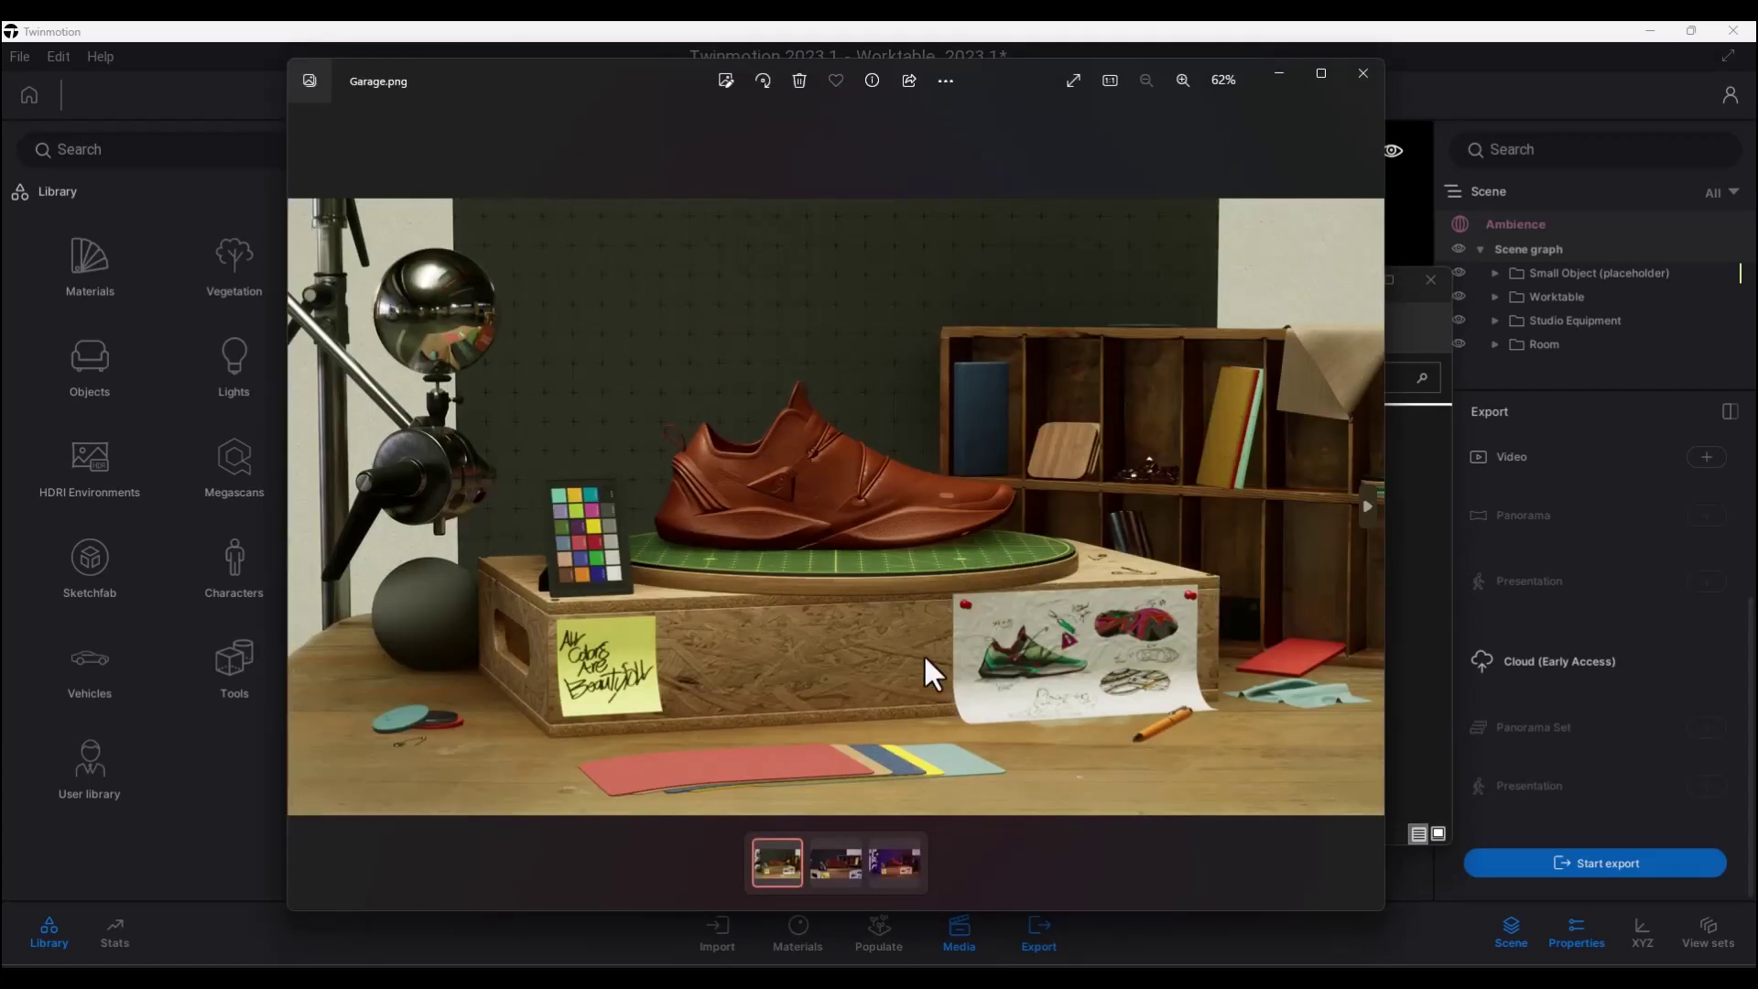
pyautogui.click(822, 866)
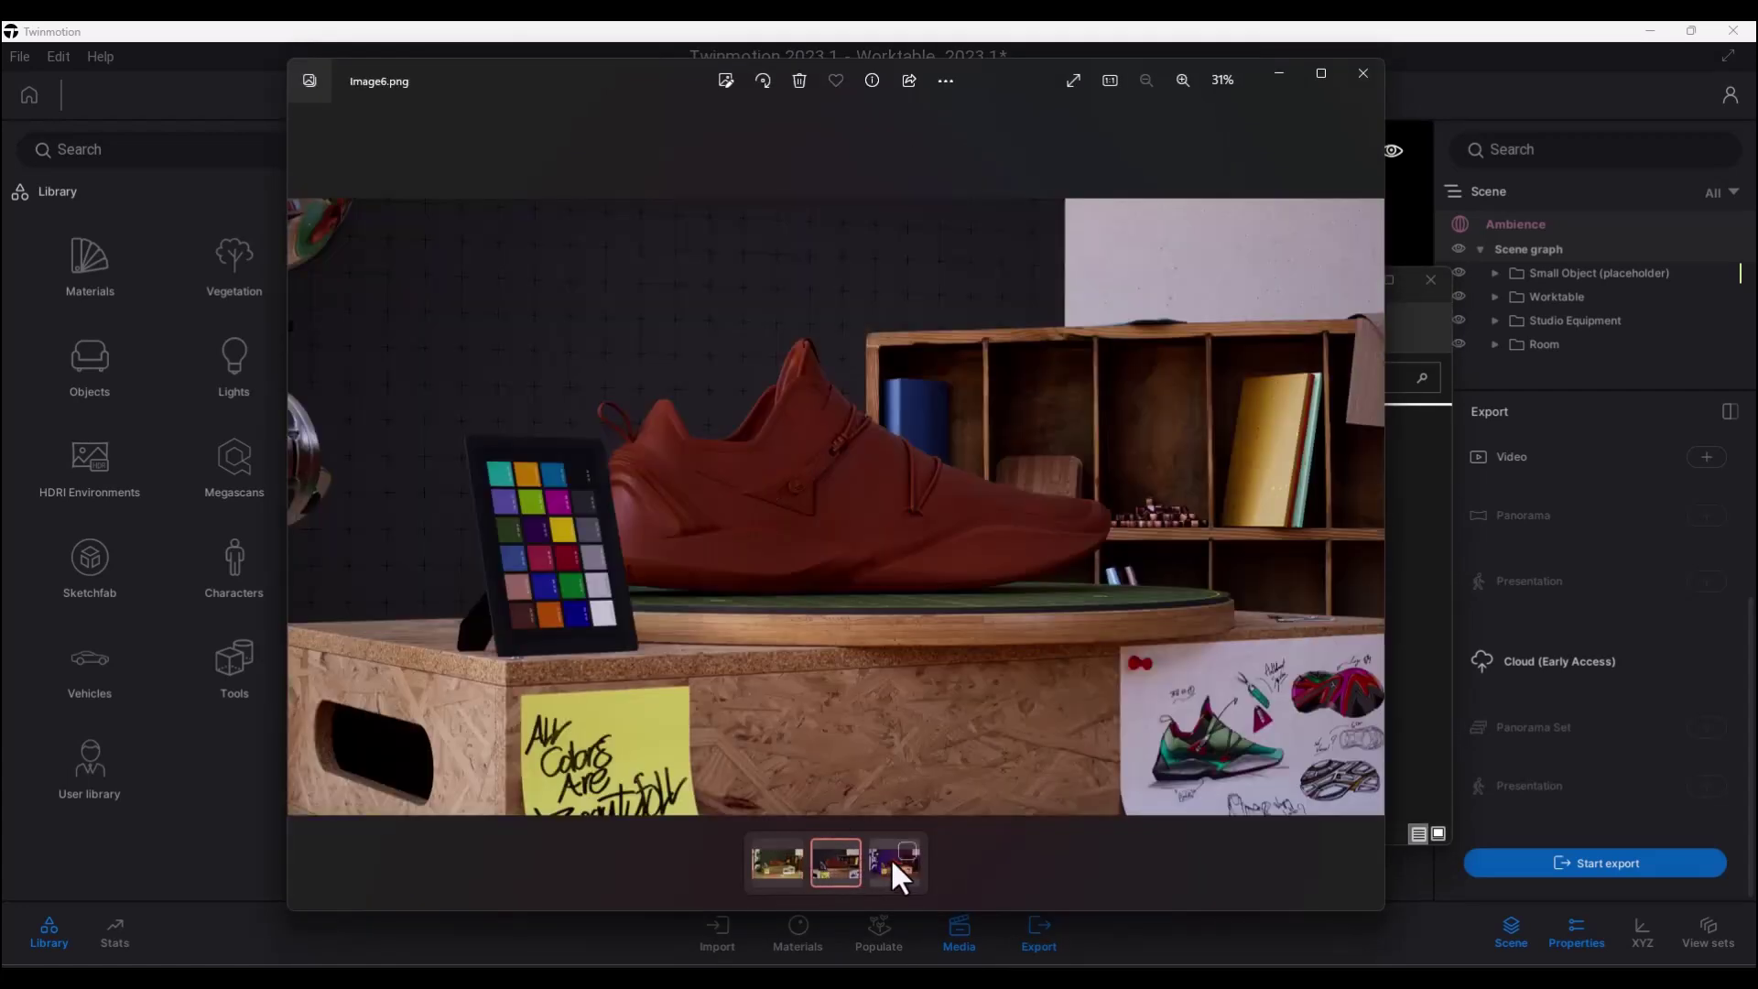
pyautogui.click(891, 861)
pyautogui.click(791, 852)
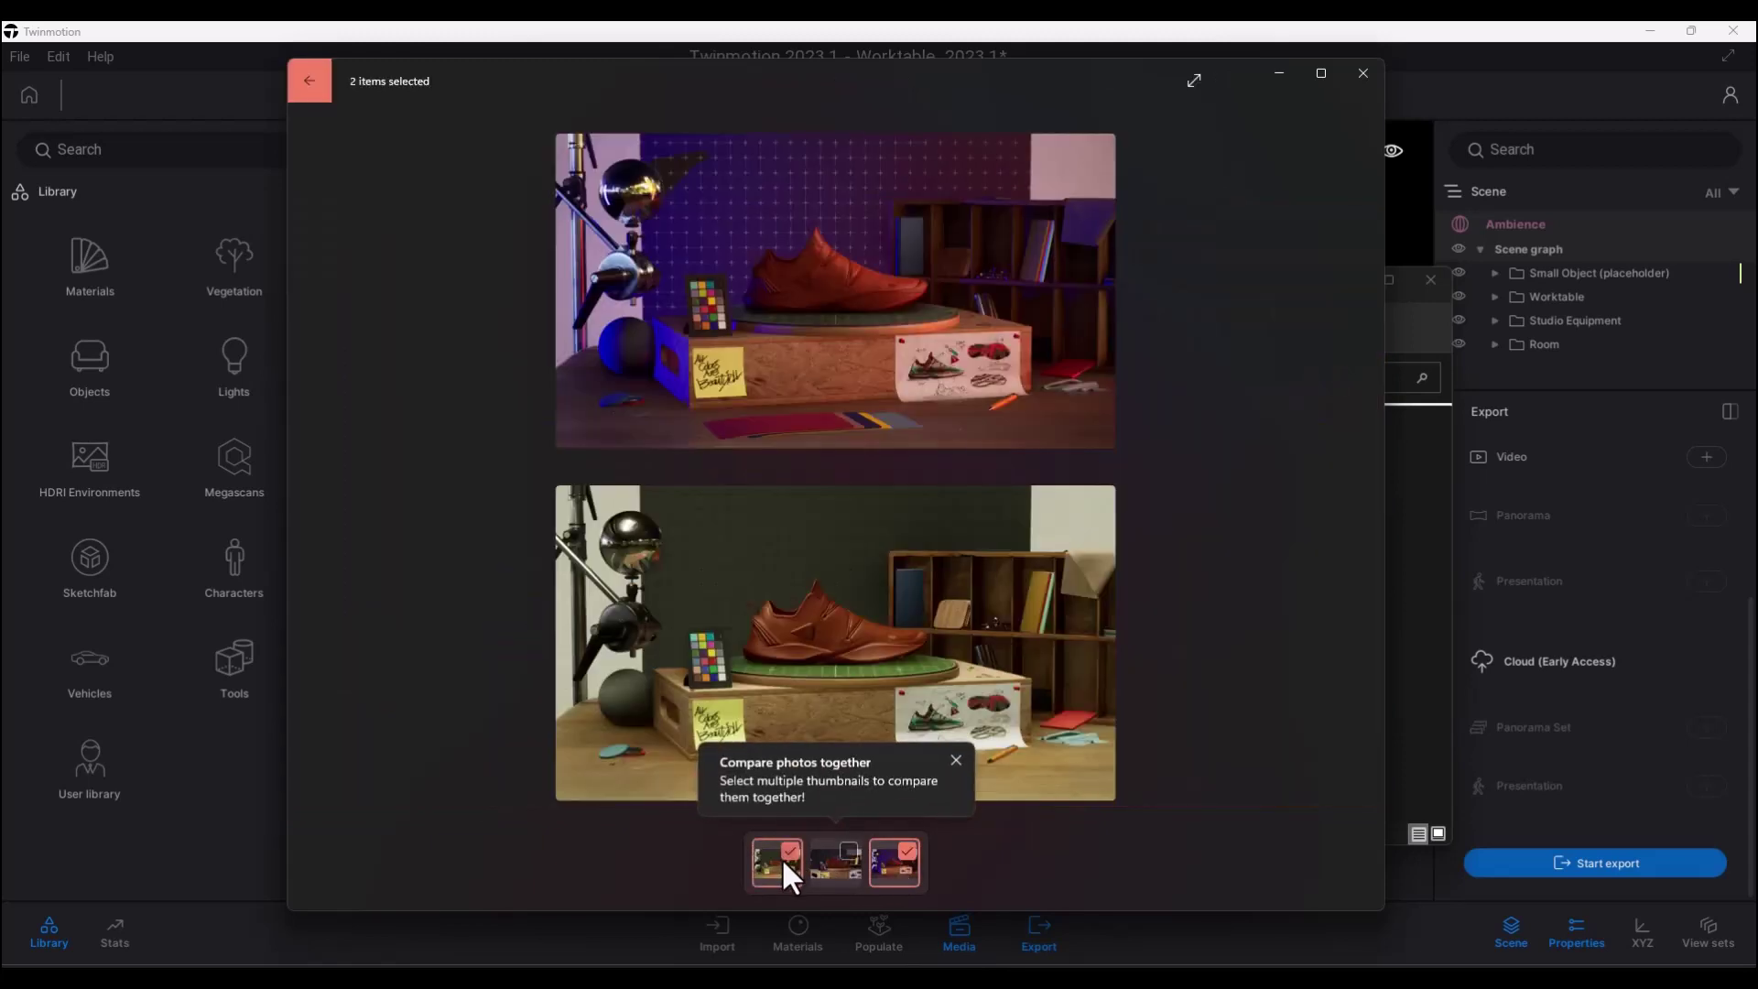
pyautogui.click(783, 855)
pyautogui.click(831, 860)
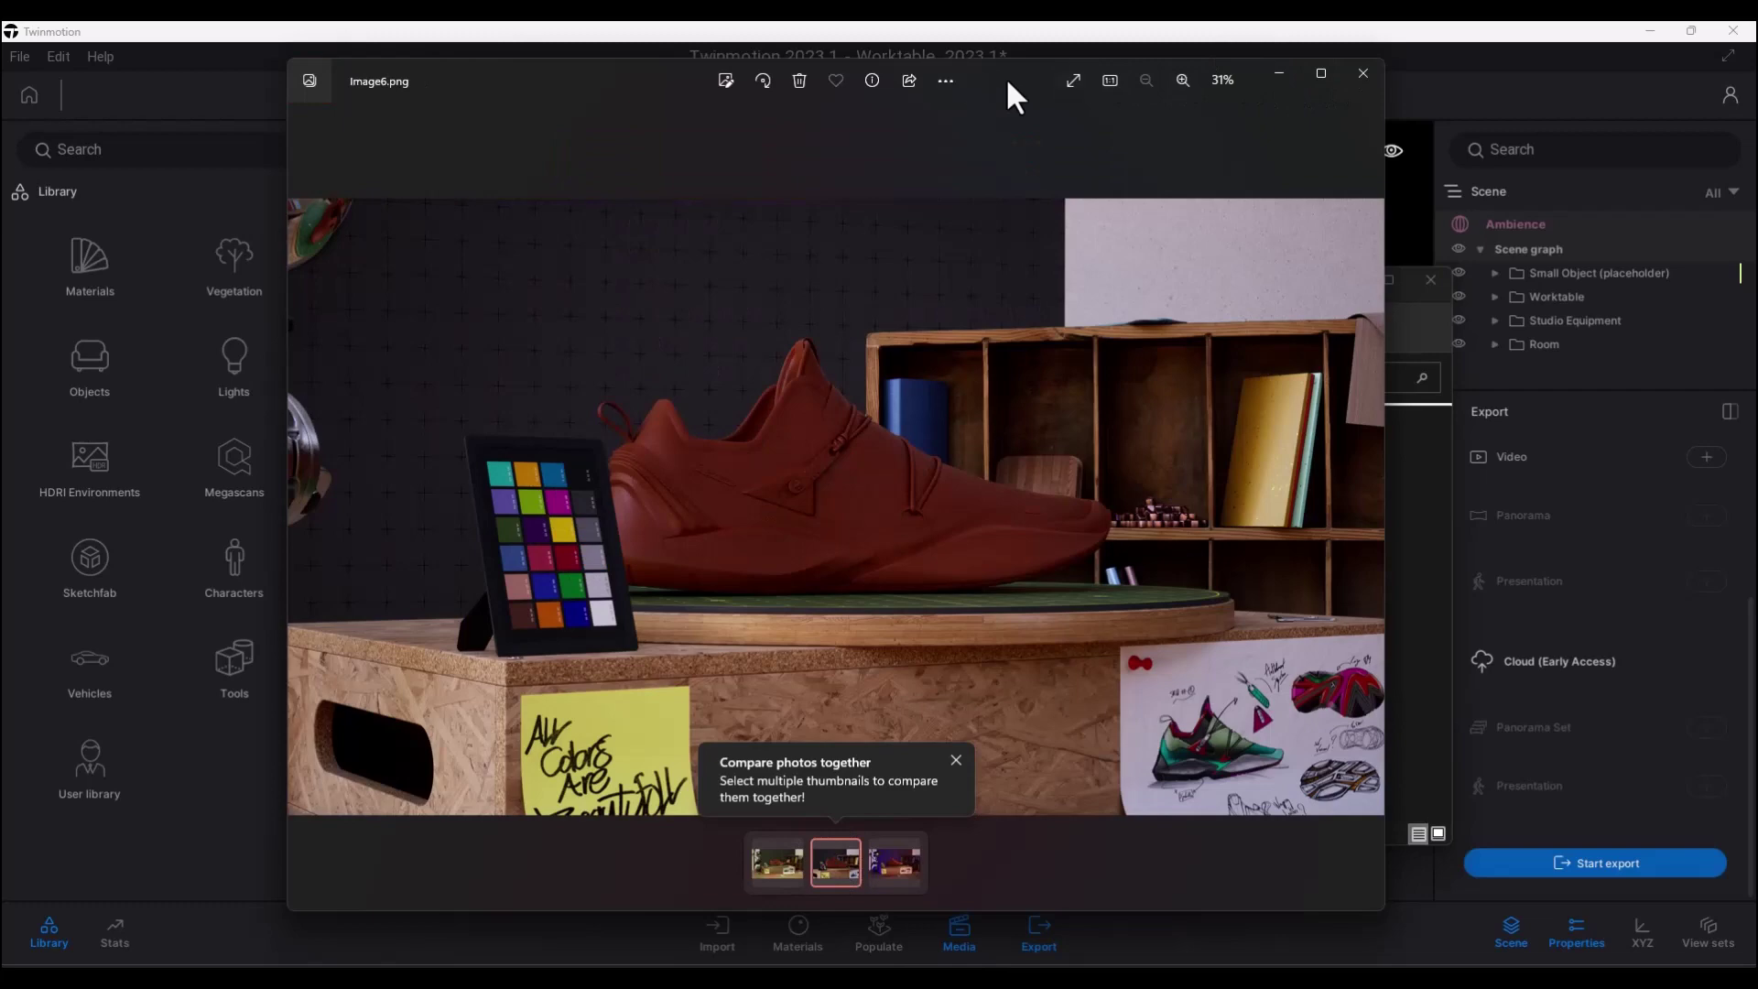
# - Maximize the Photos viewer, zoom in and out on Image6, and compare it with the first image
pyautogui.moveTo(1006, 77); pyautogui.dragTo(1071, 112)
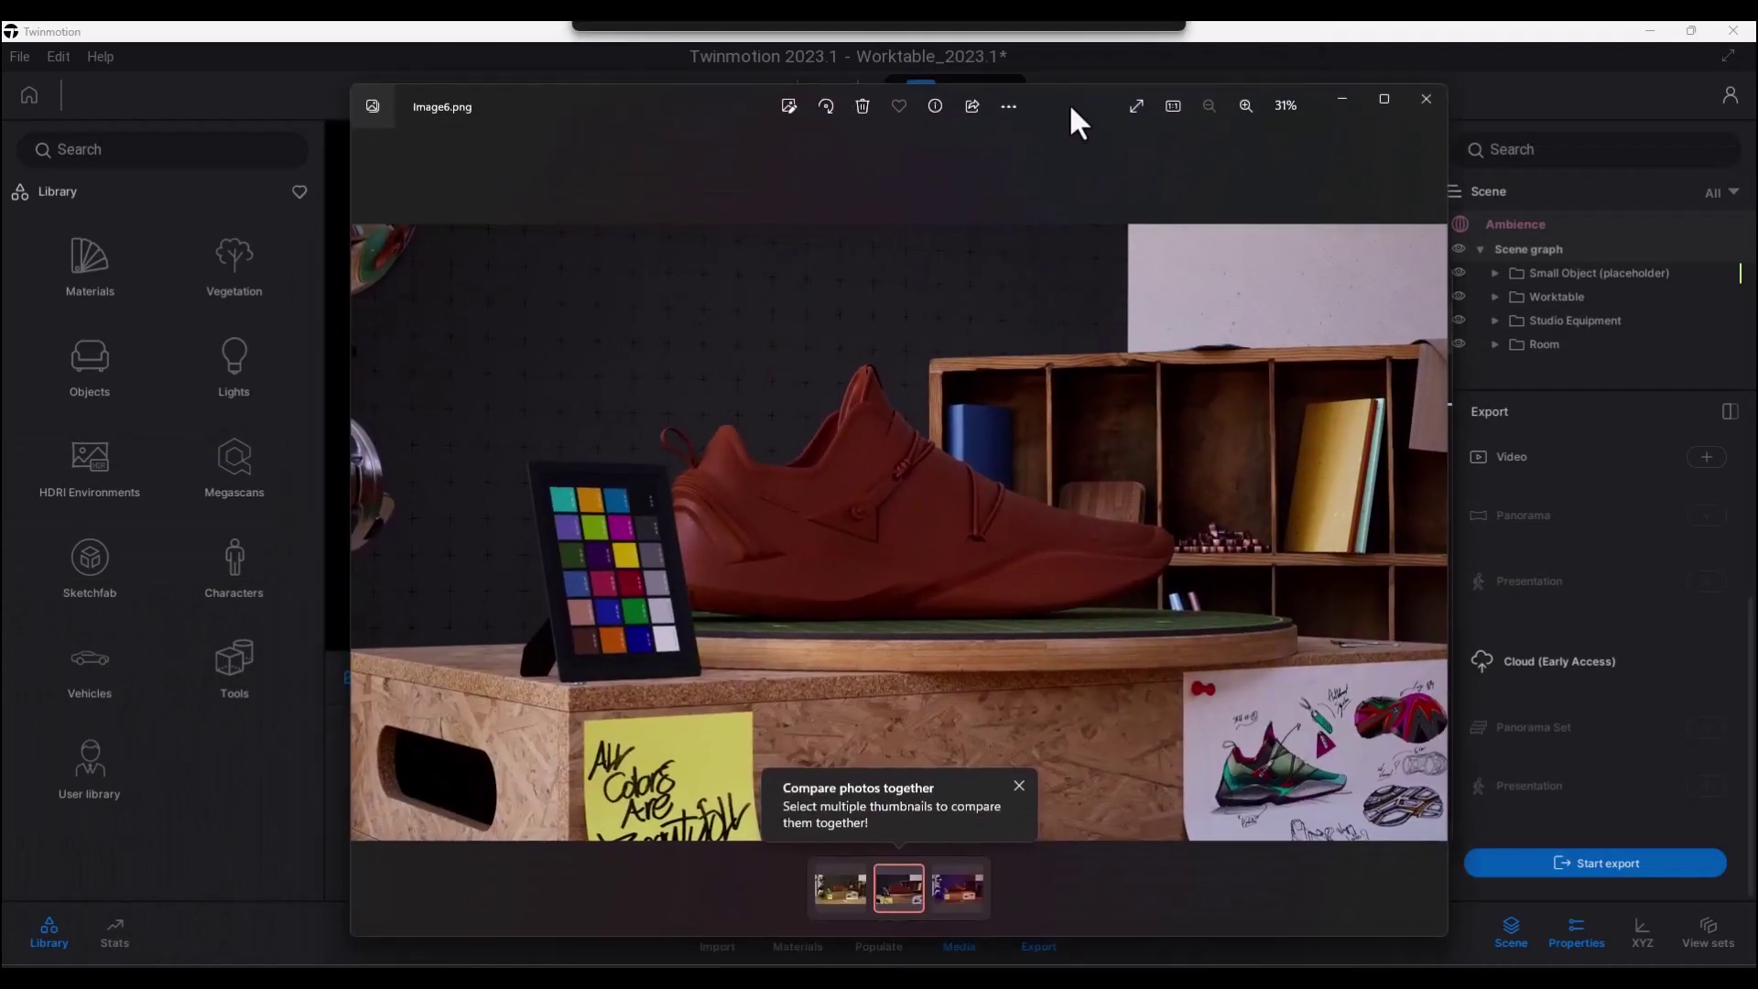
pyautogui.click(1383, 99)
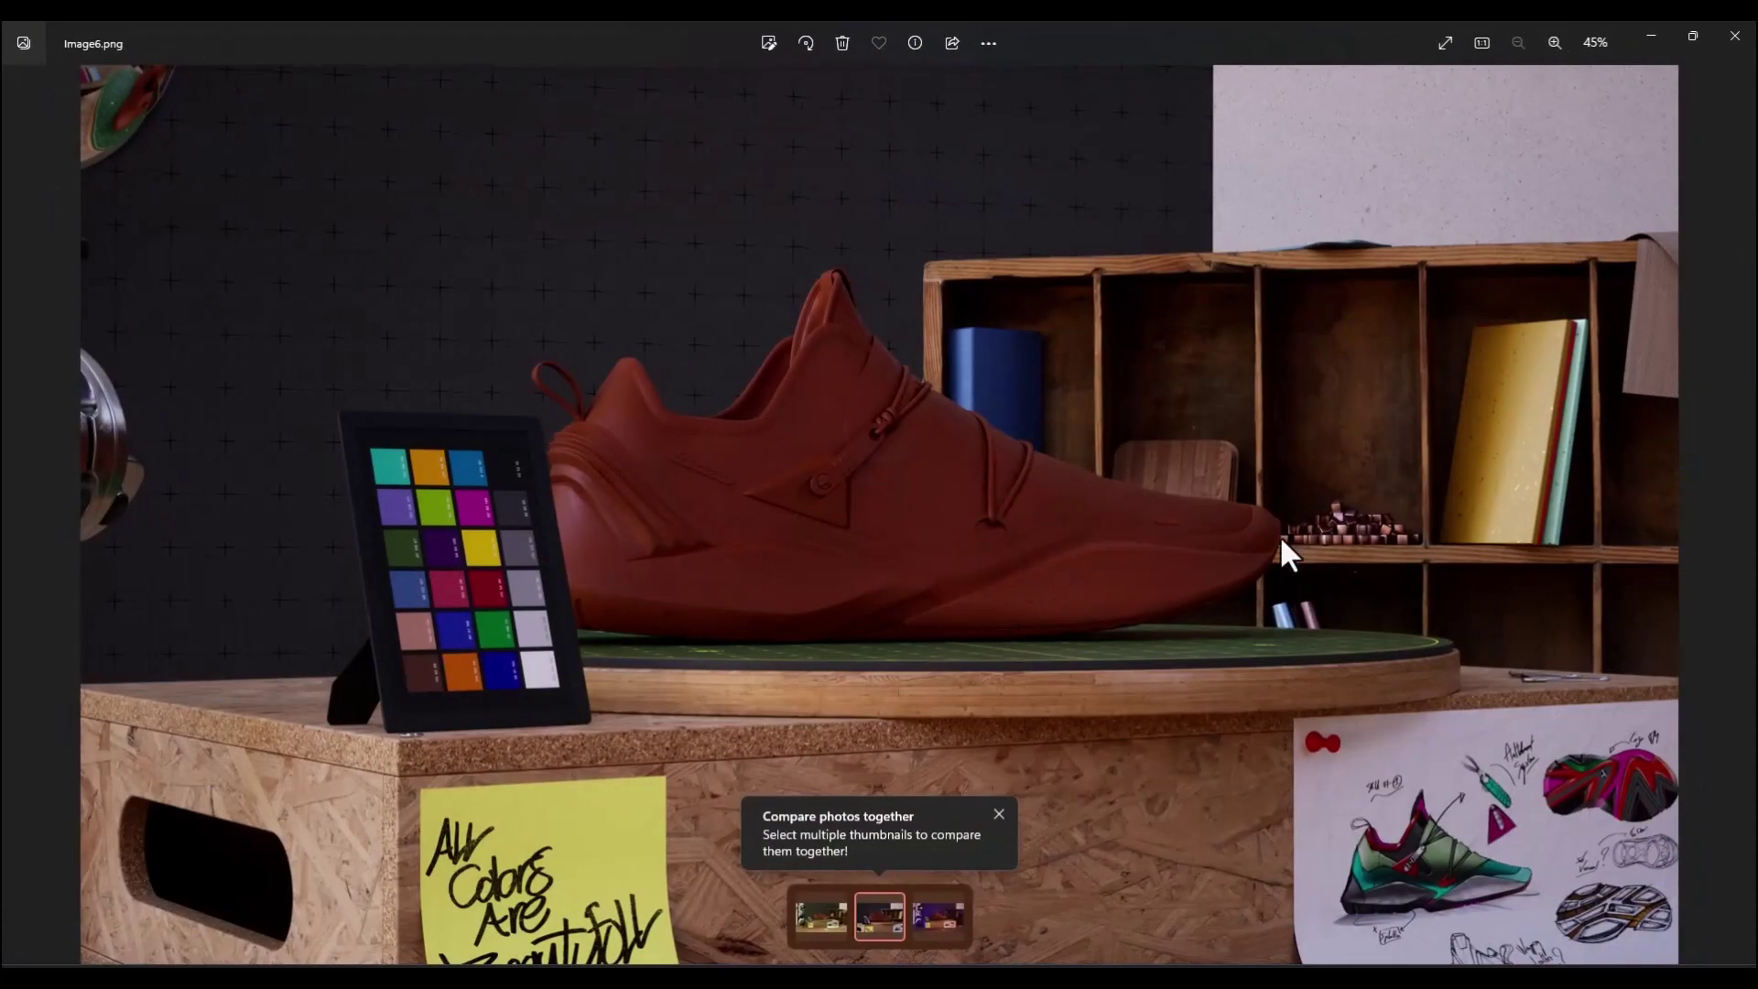
pyautogui.scroll(5, 864, 516)
pyautogui.scroll(-5, 929, 591)
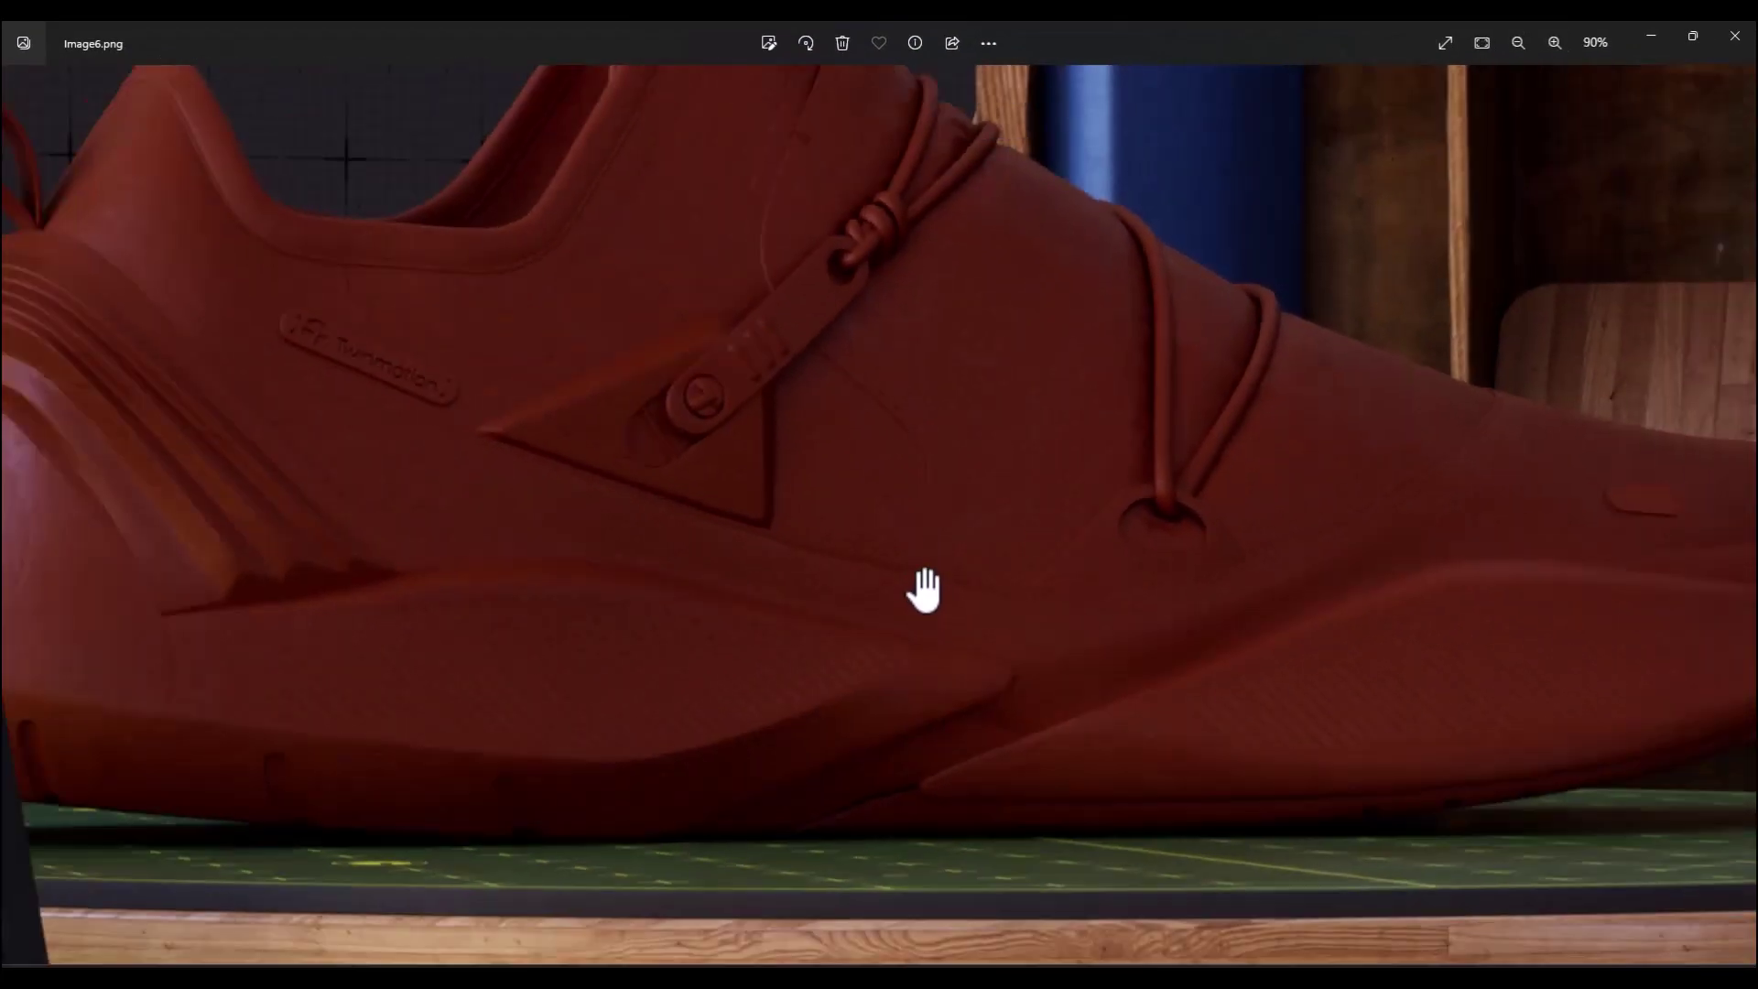
pyautogui.click(832, 906)
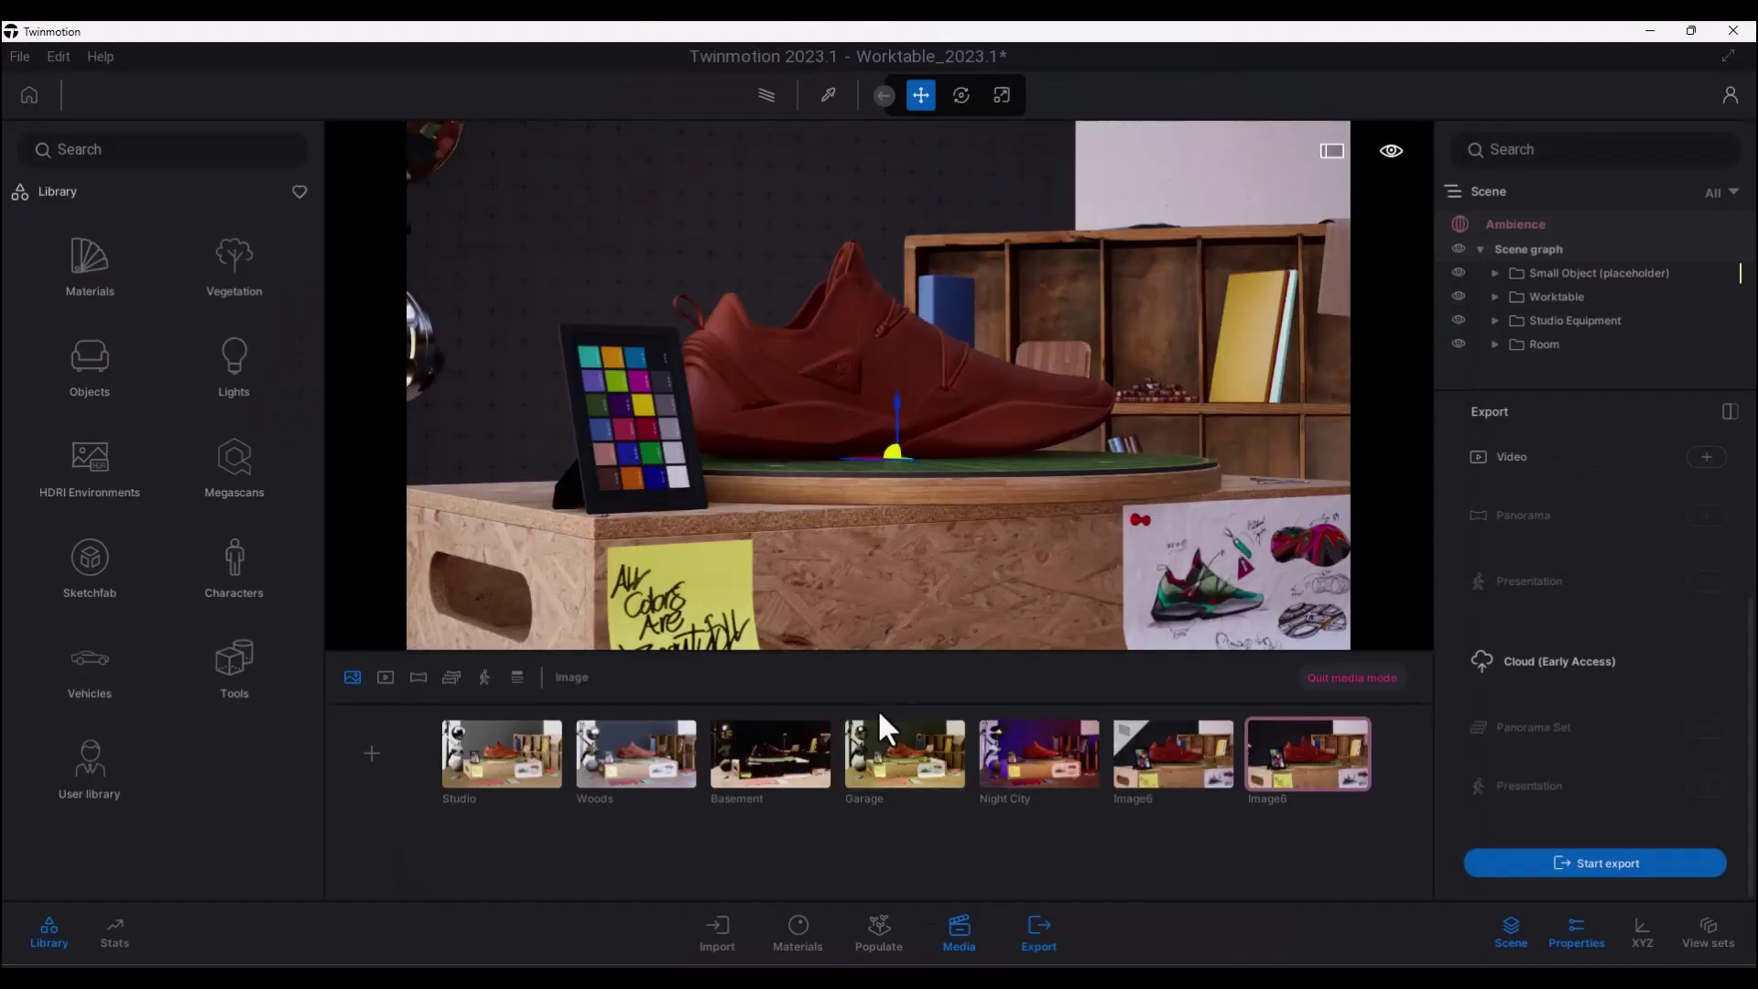
# - Show videos in the media list and select the Night City - HDRI 360 video
pyautogui.click(383, 679)
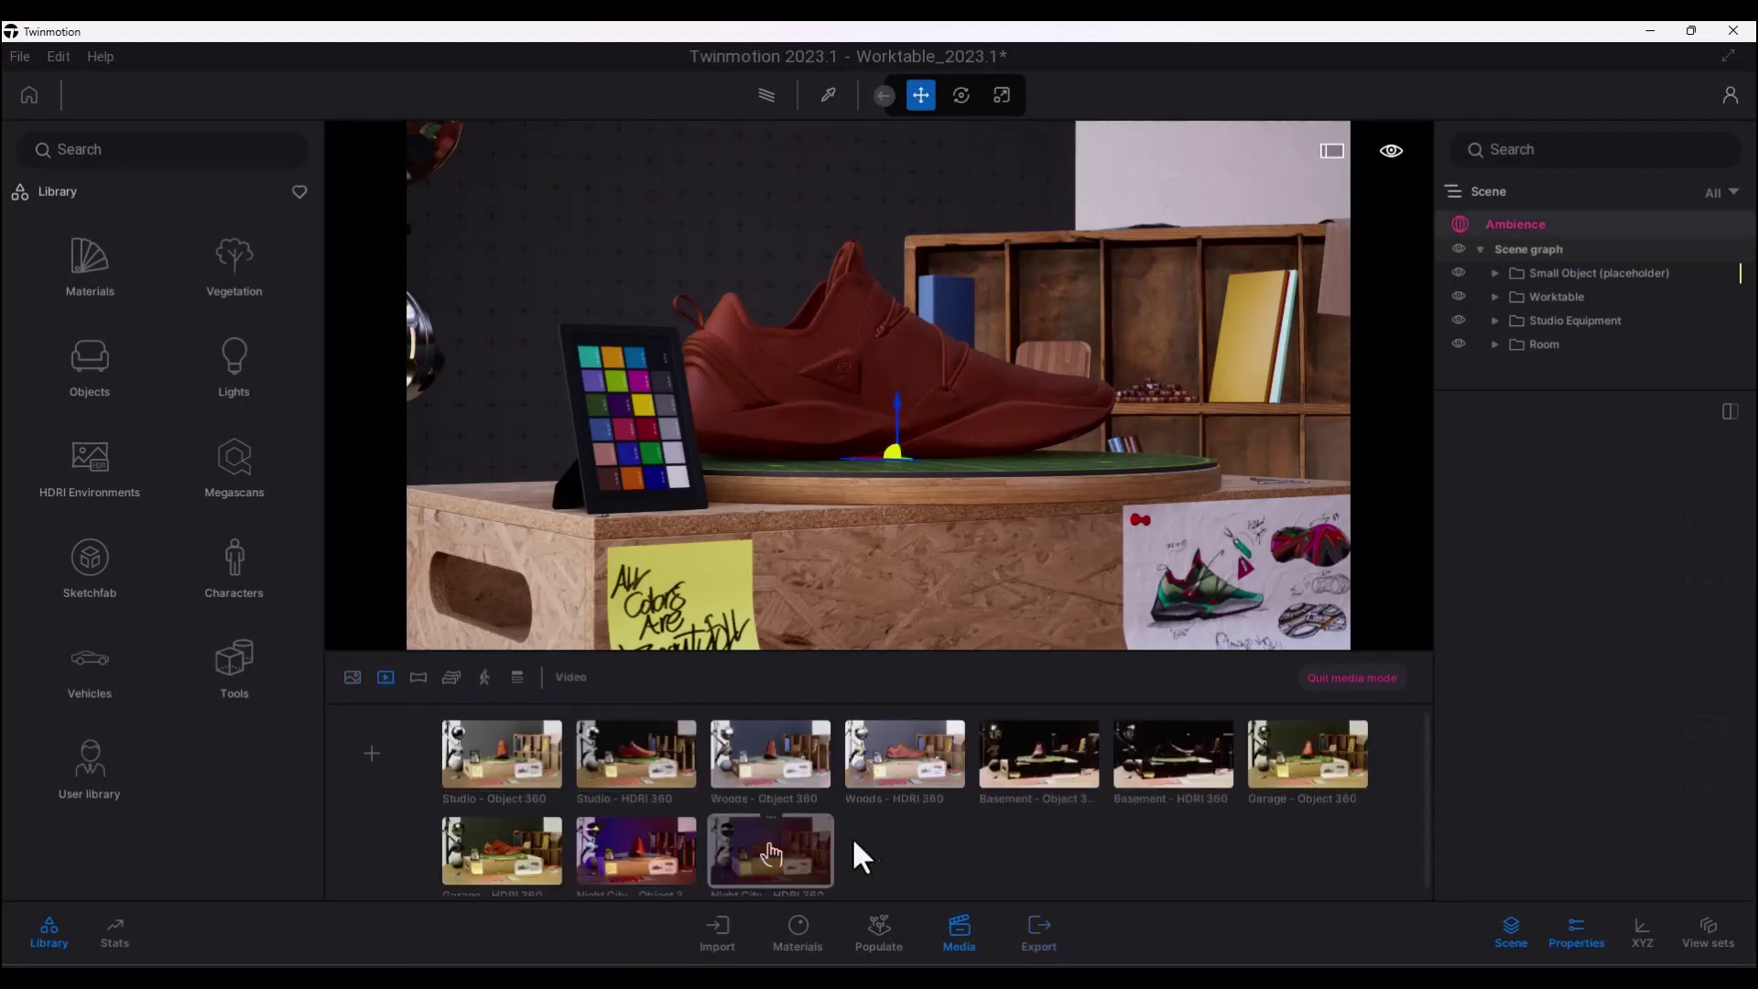
pyautogui.click(776, 835)
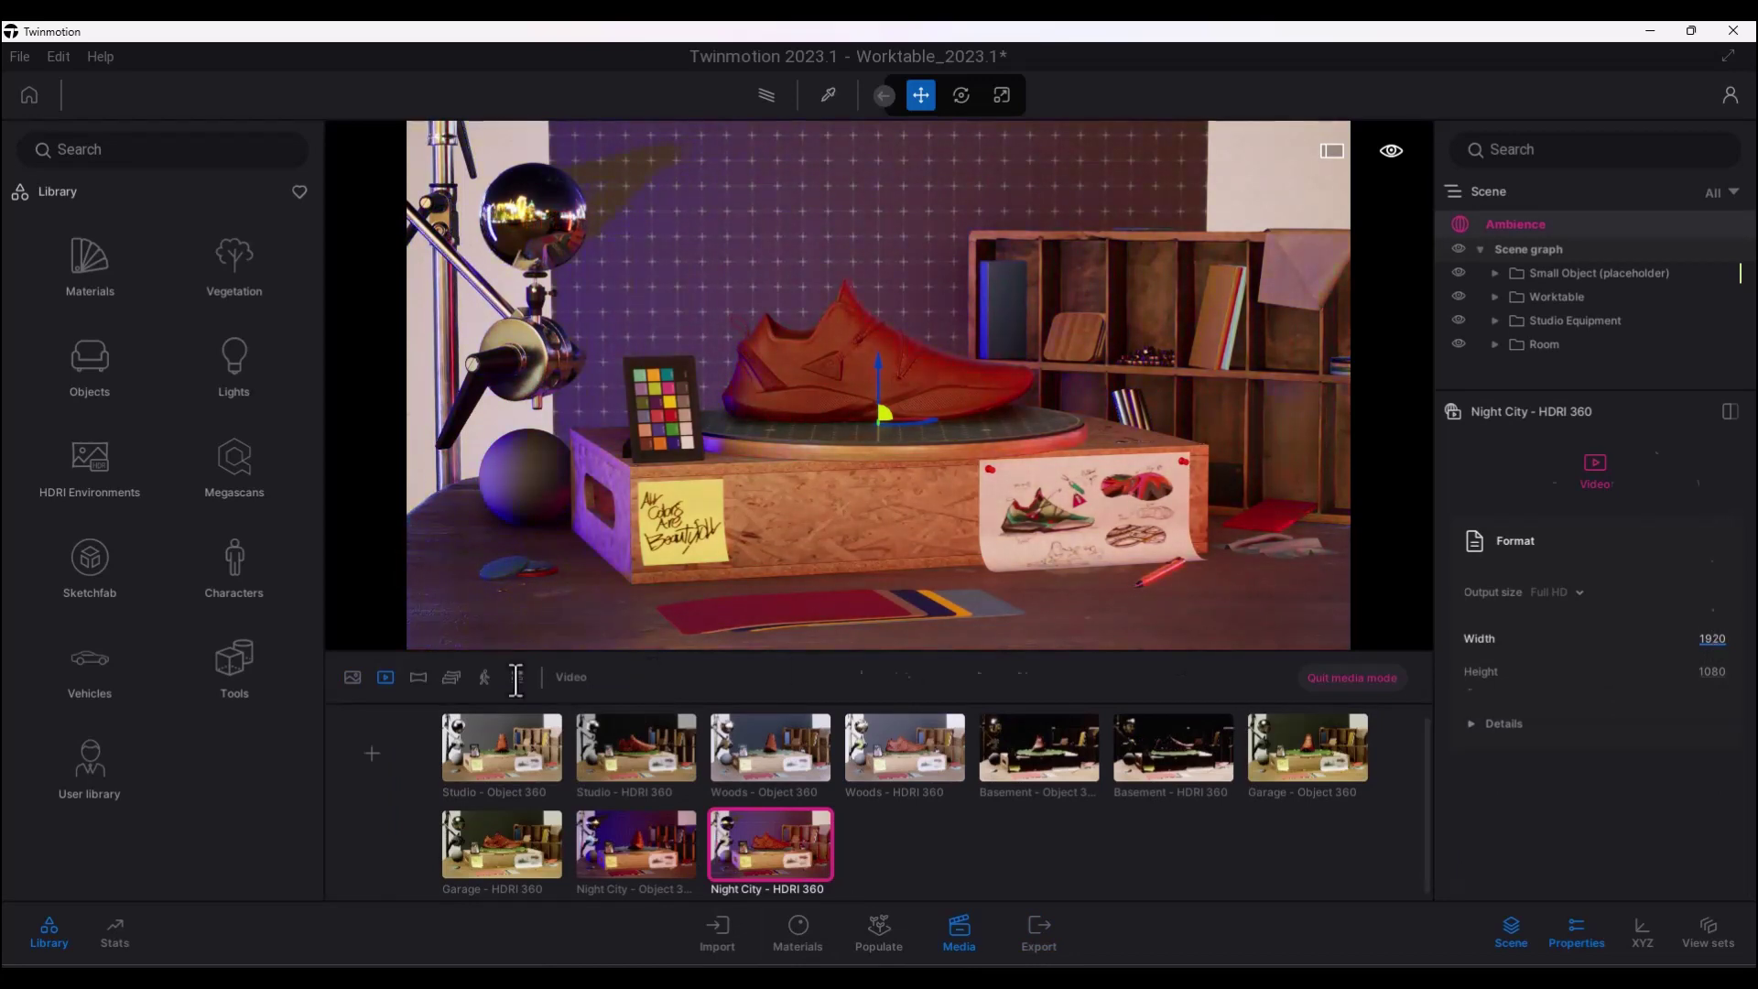
pyautogui.click(385, 678)
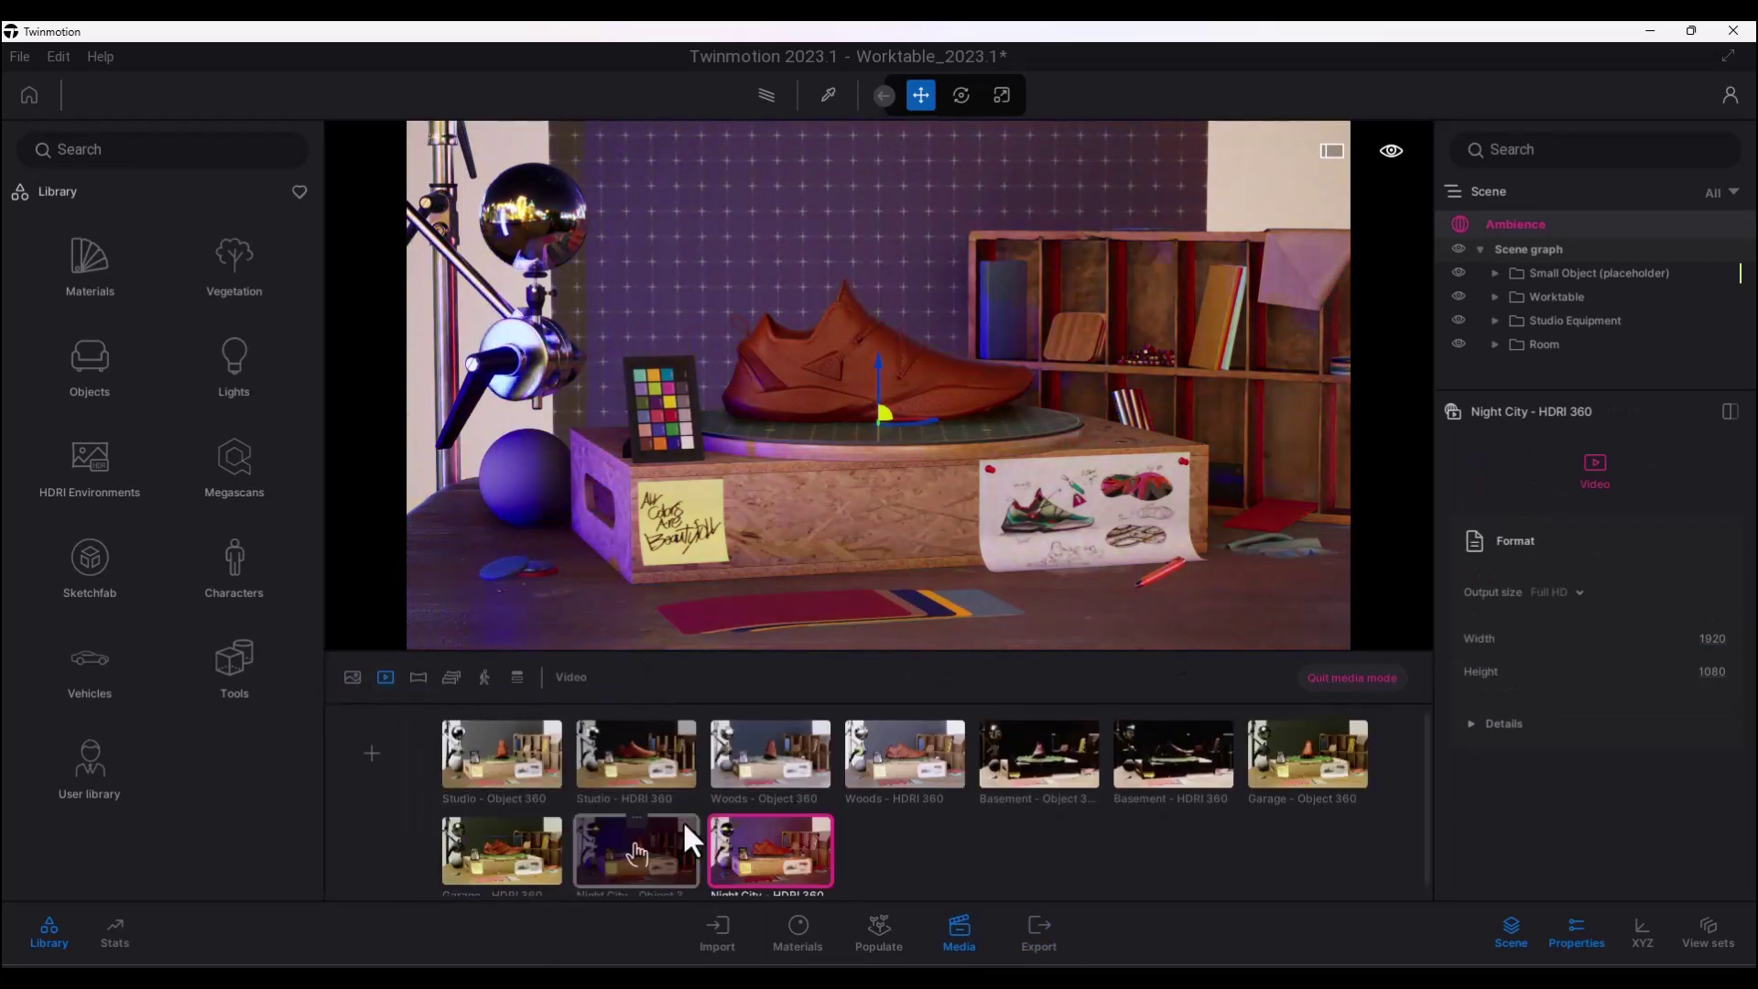
pyautogui.doubleClick(803, 837)
pyautogui.click(441, 707)
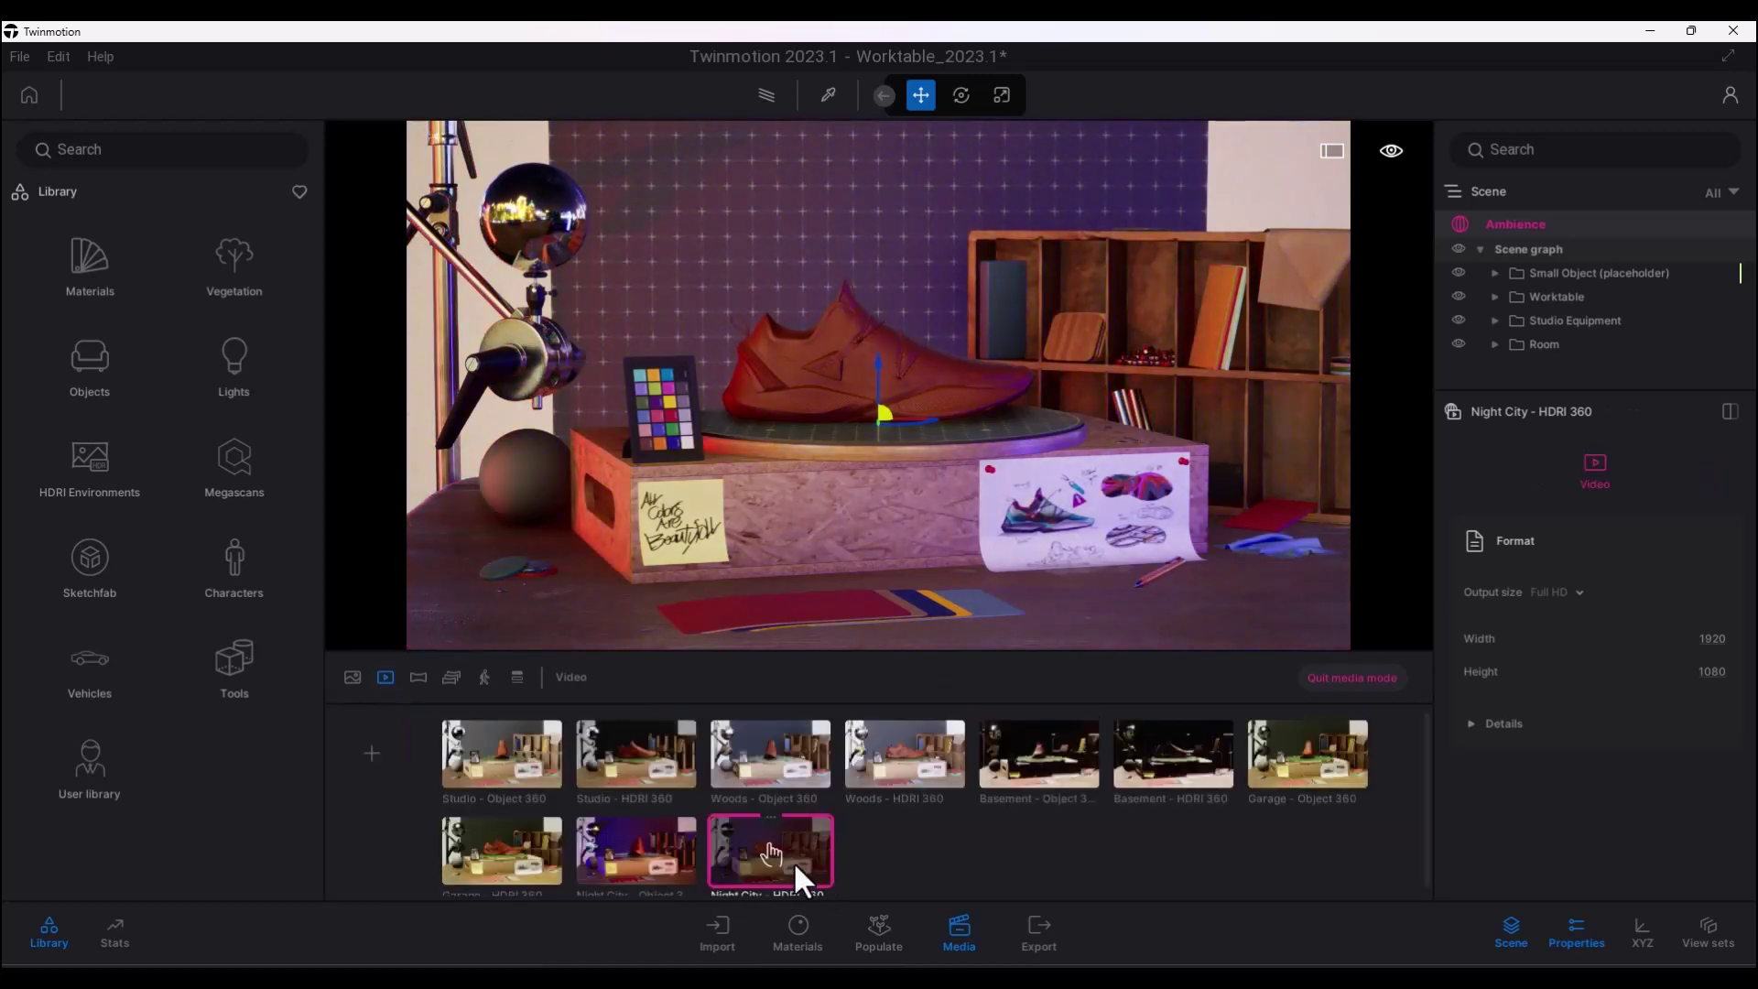
# - Keep the video's output size at Full HD and bring up the export settings
pyautogui.click(1714, 639)
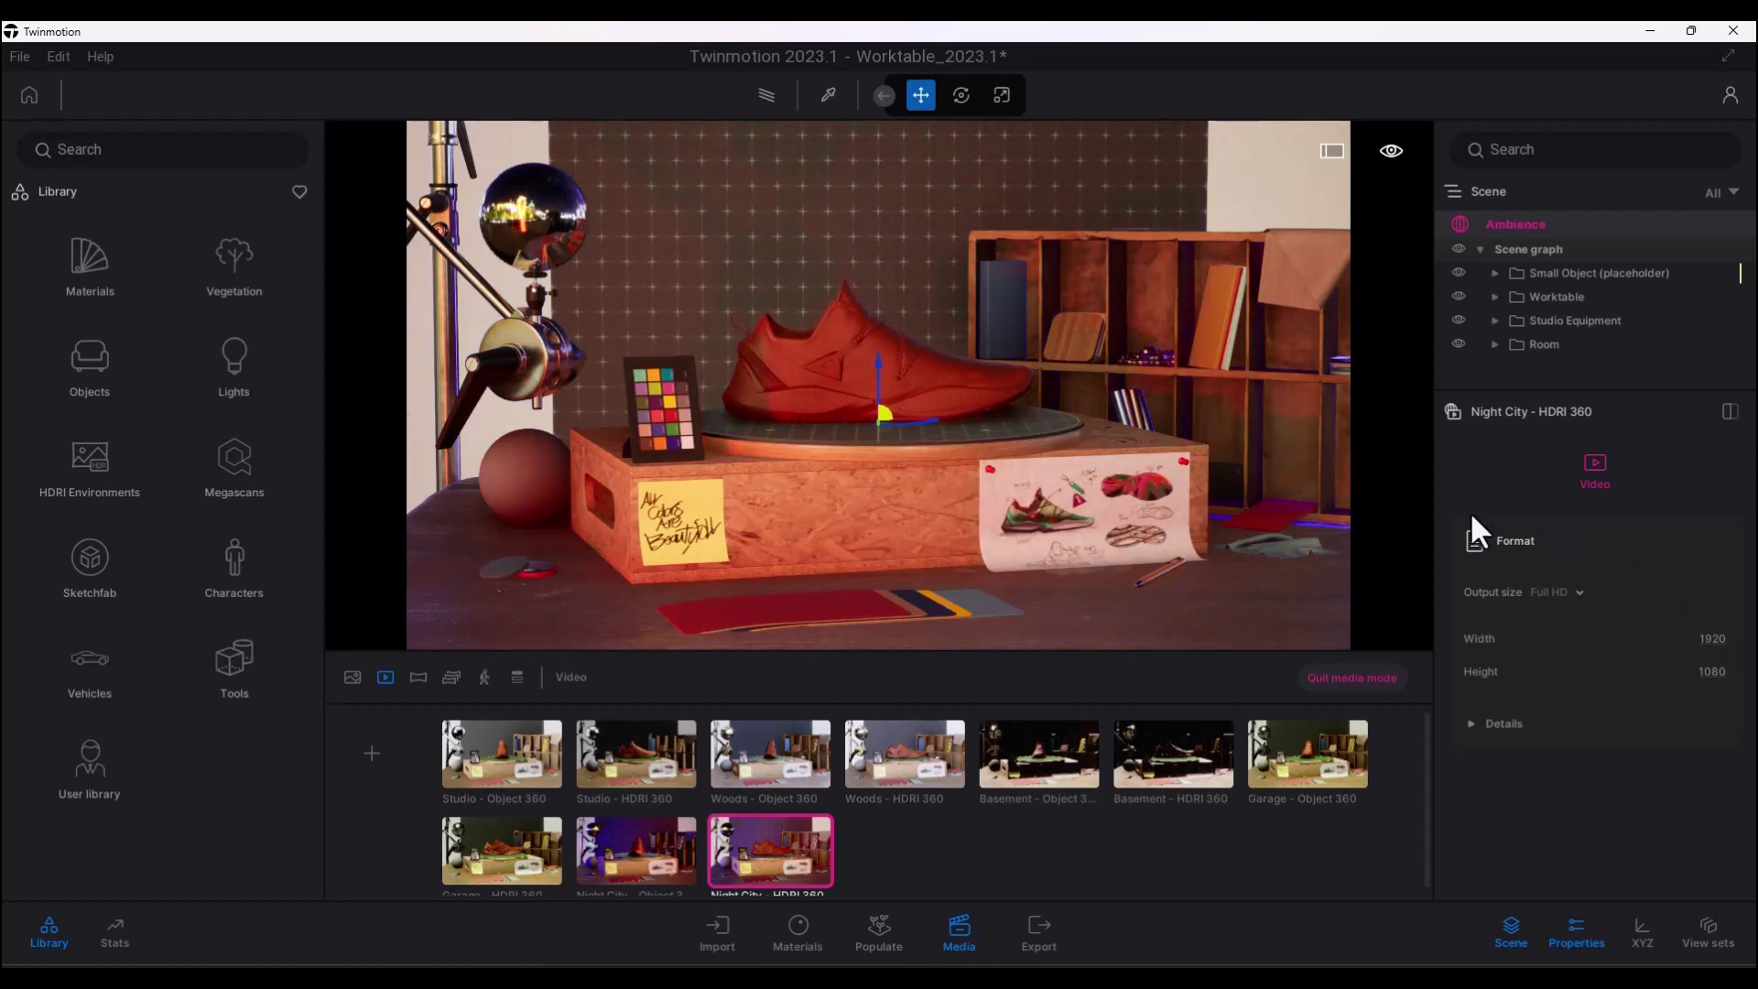
pyautogui.click(1567, 592)
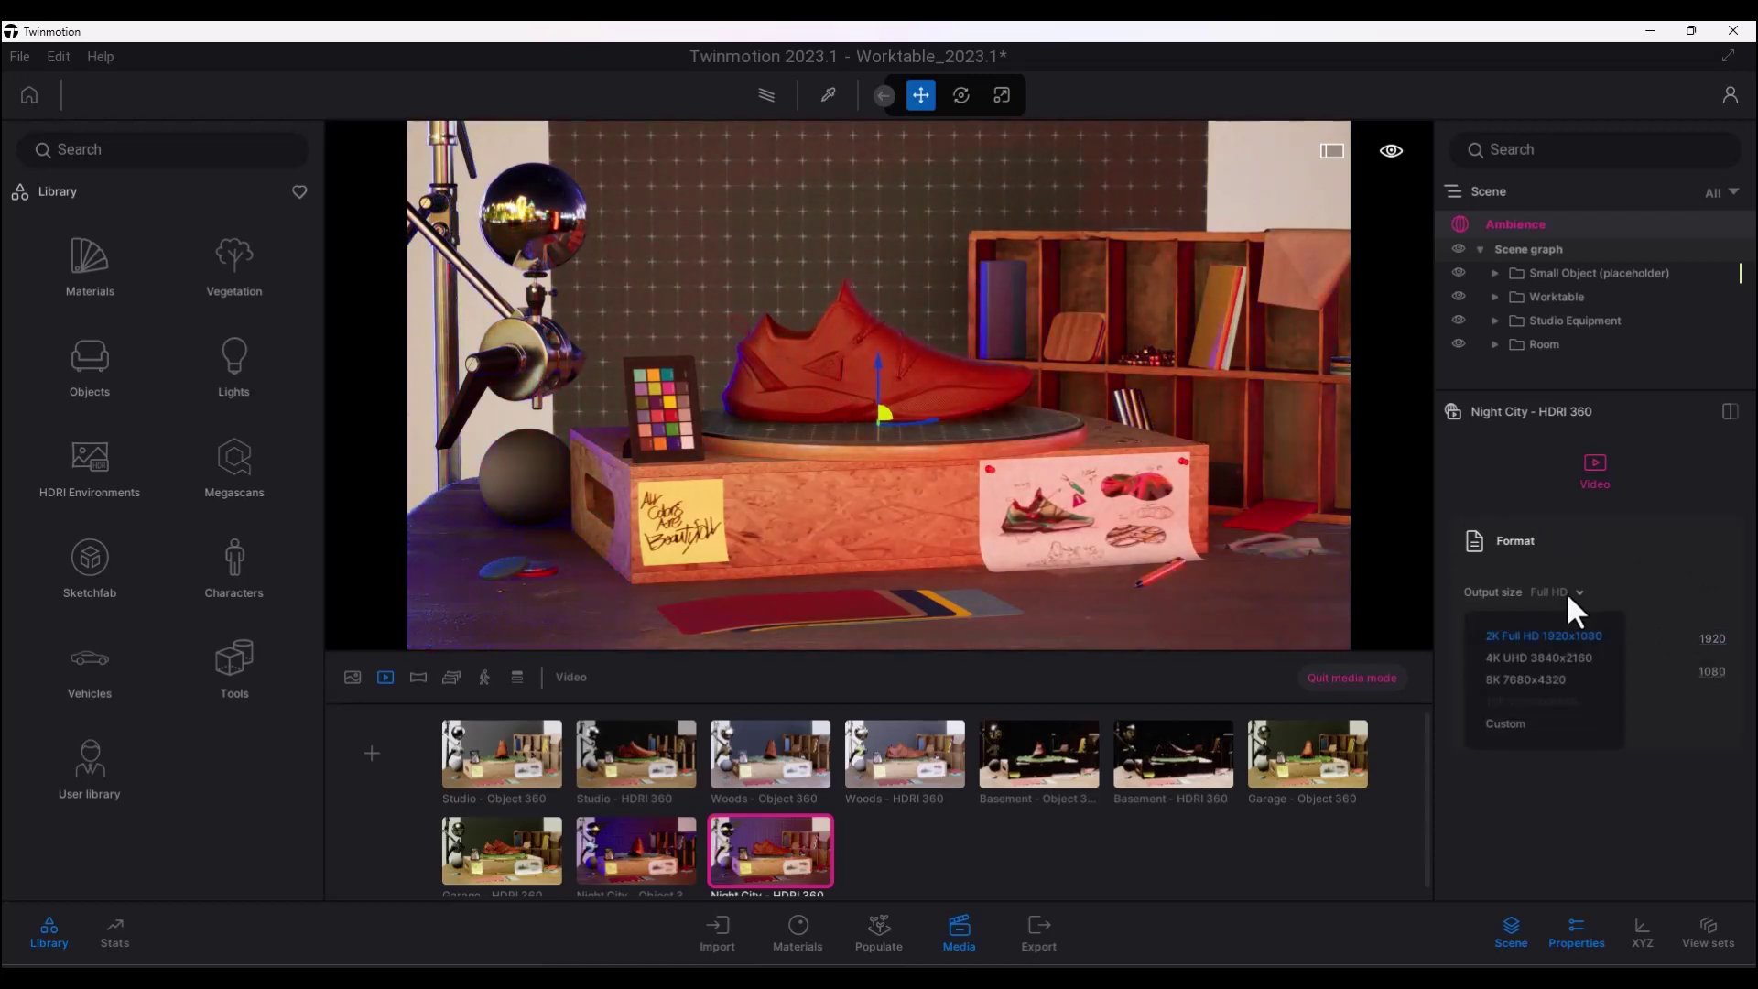
pyautogui.click(1566, 591)
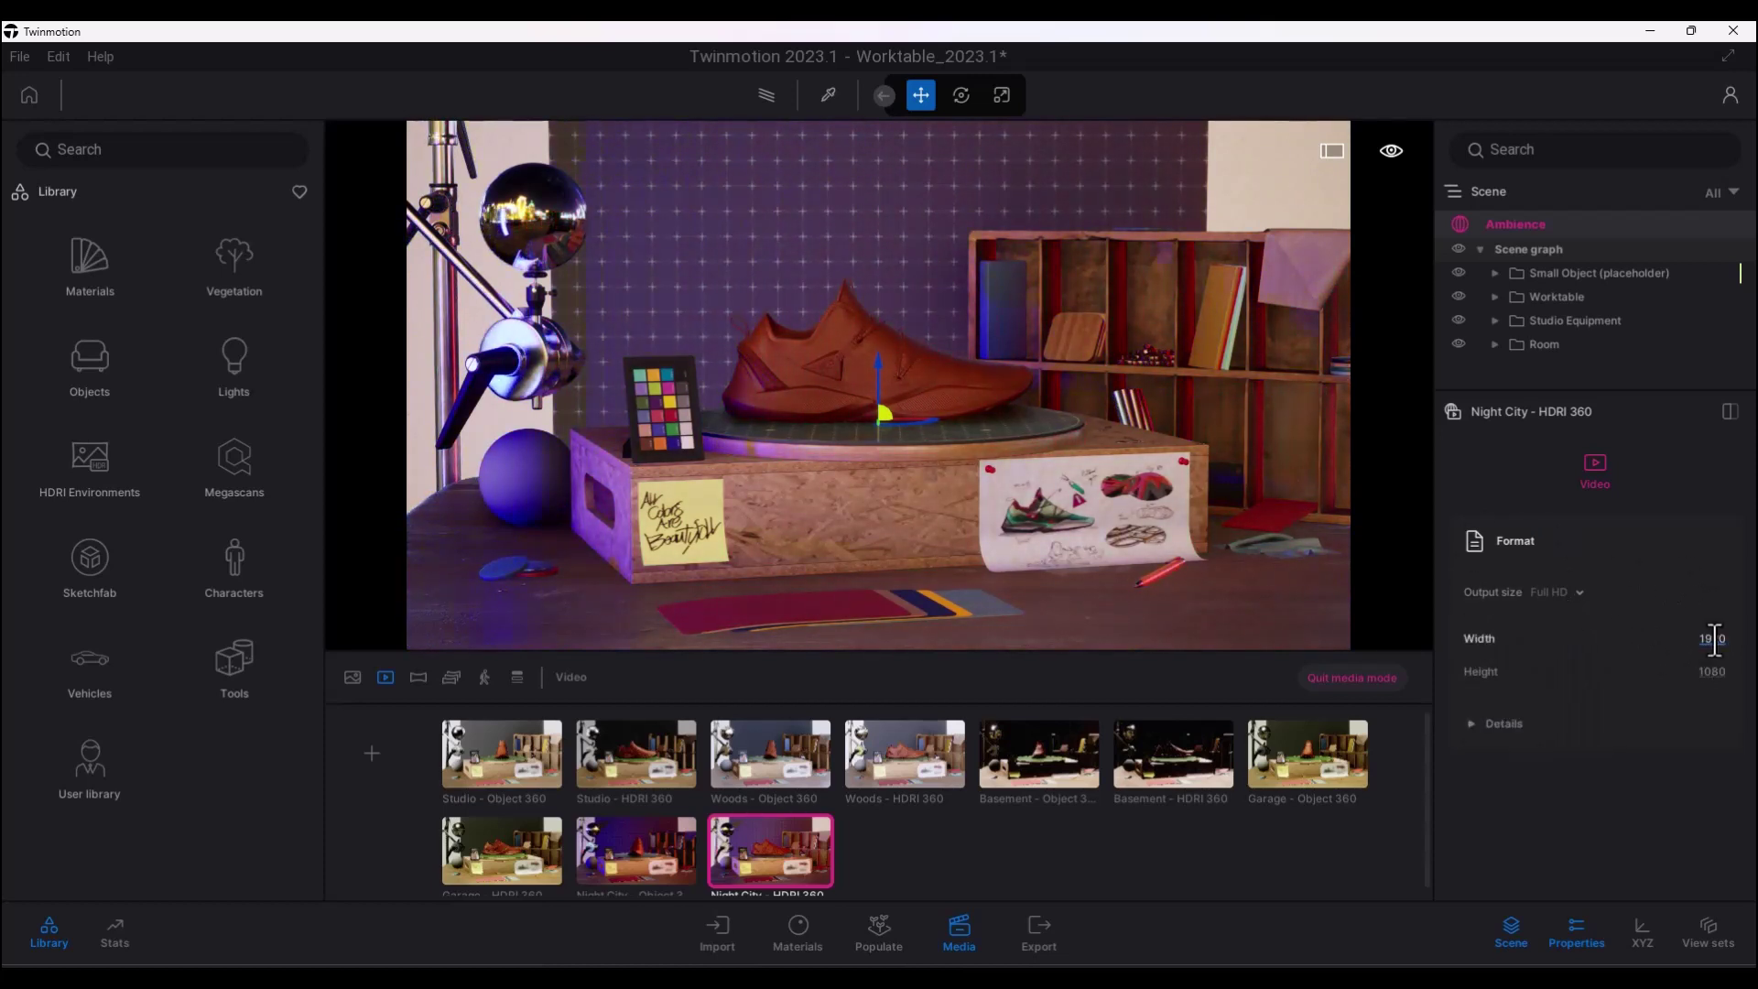
pyautogui.click(1037, 934)
# - Dismiss the queued media list, start the export, and confirm the 70 Twinmotion New UI Export folder
pyautogui.click(1707, 458)
pyautogui.click(1706, 458)
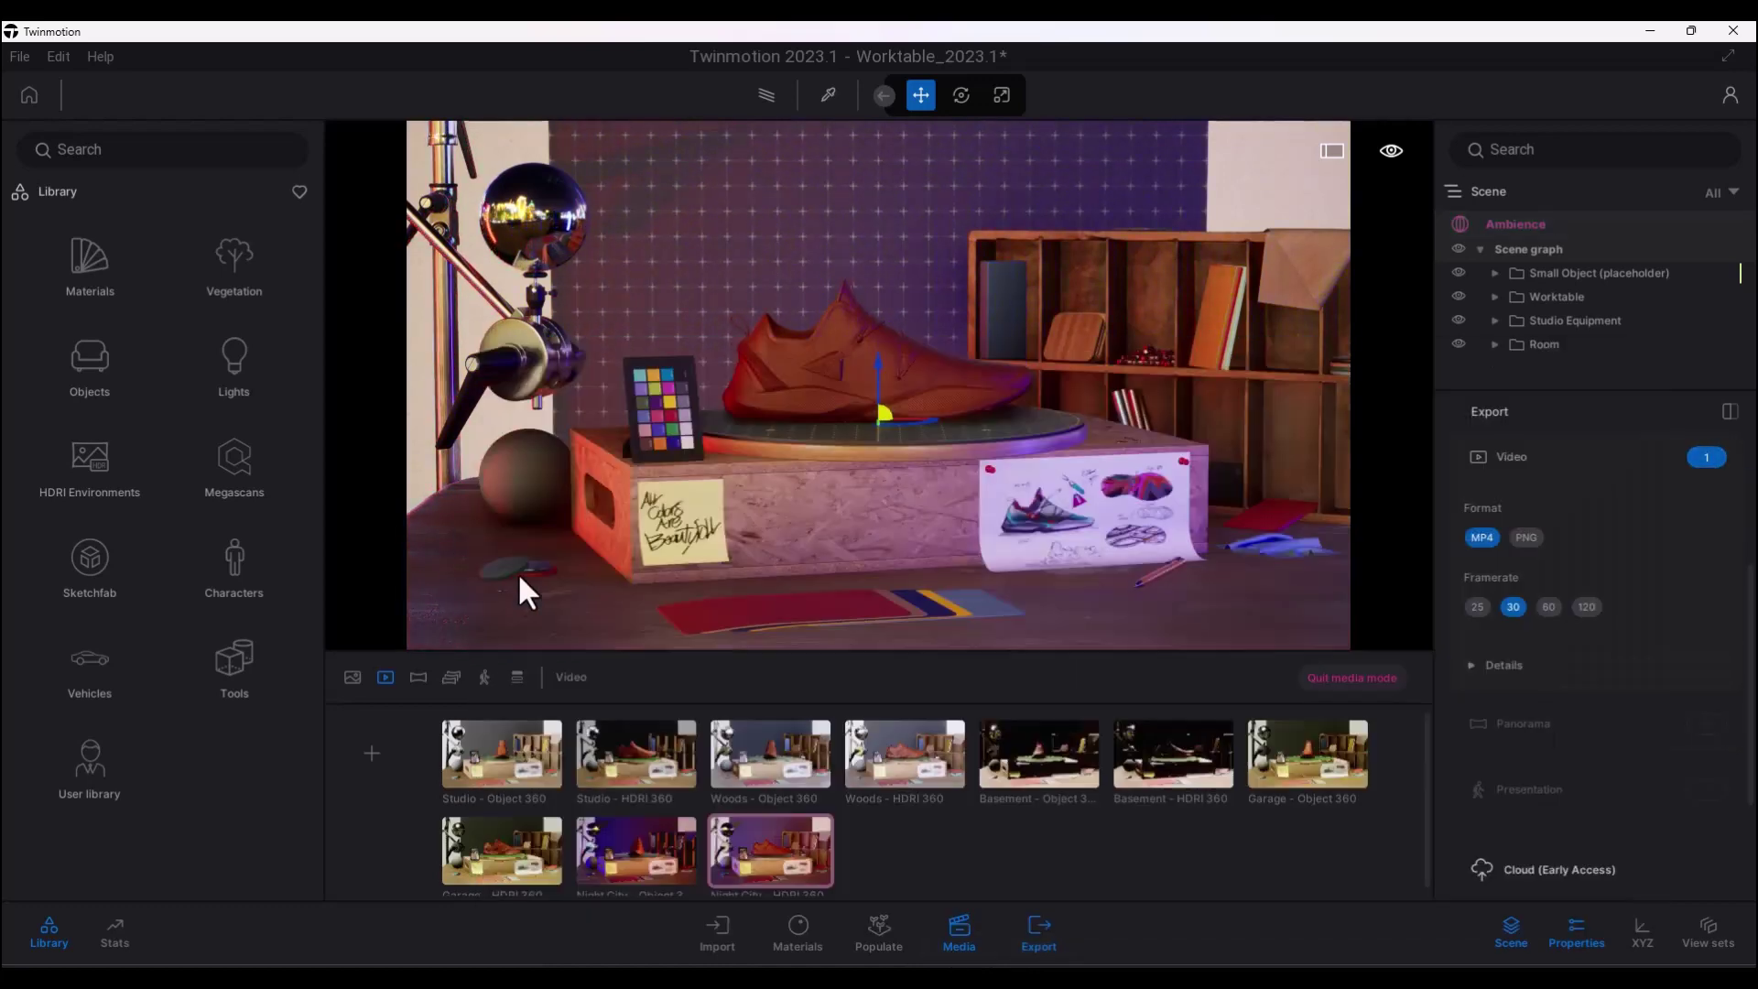
pyautogui.scroll(-1, 1593, 732)
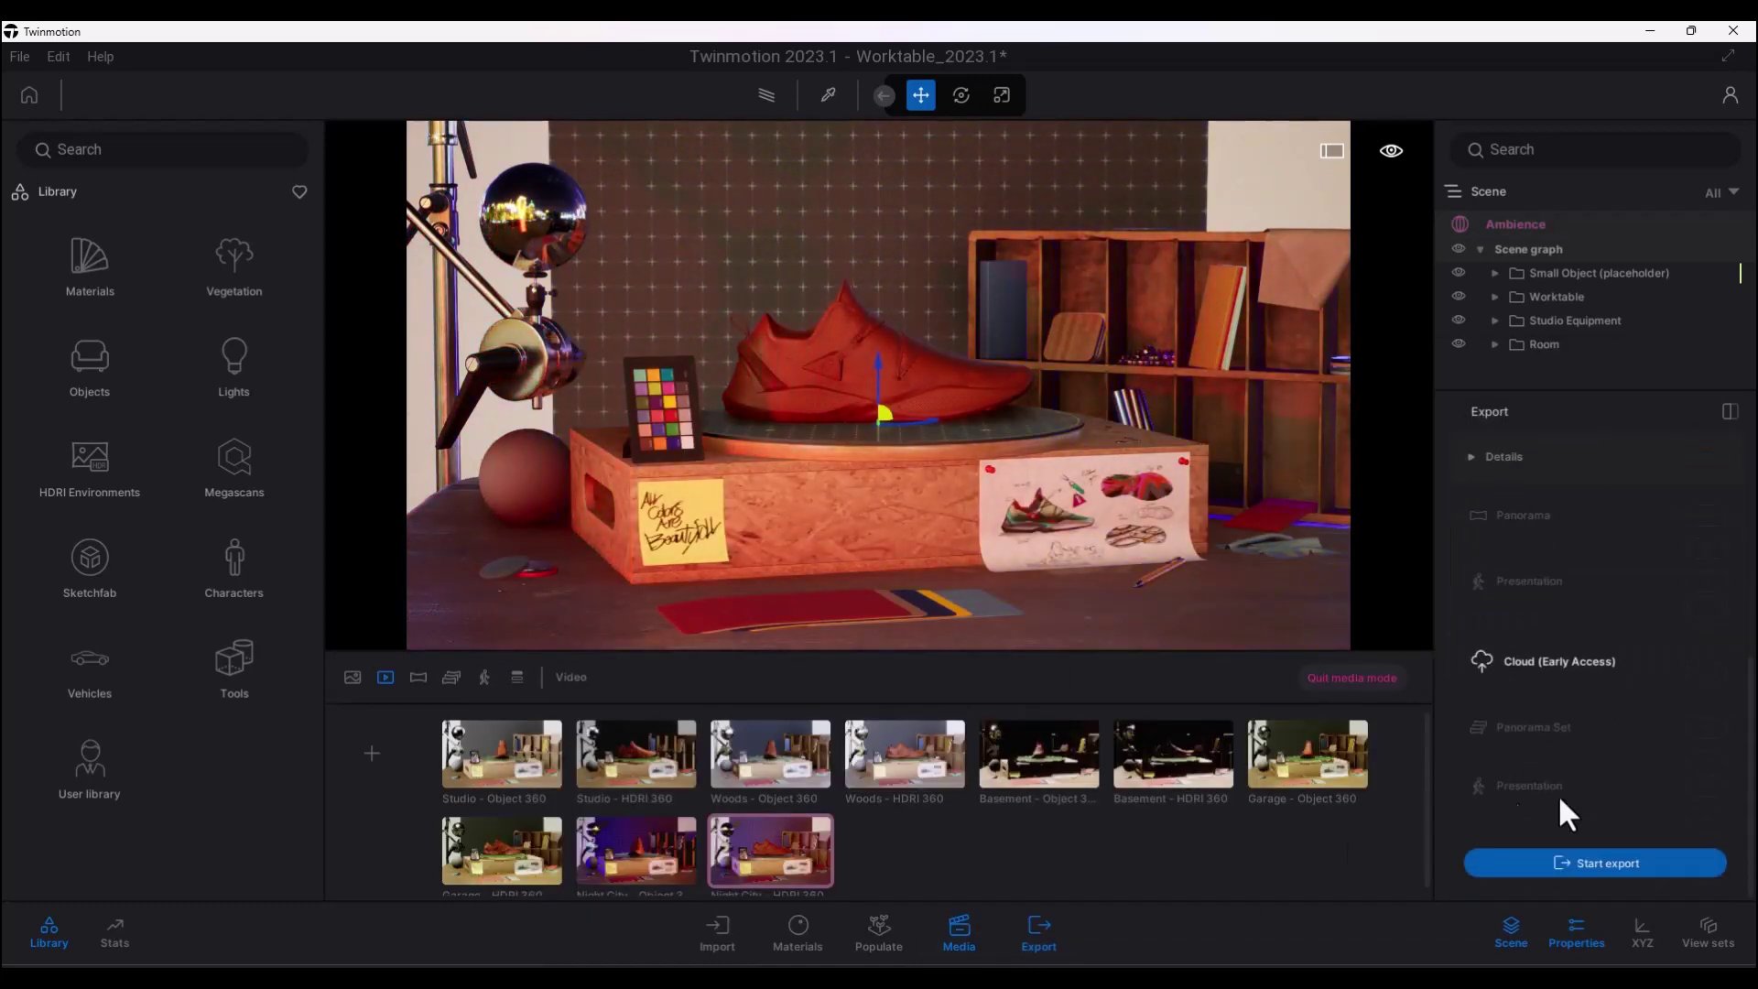
pyautogui.click(1621, 864)
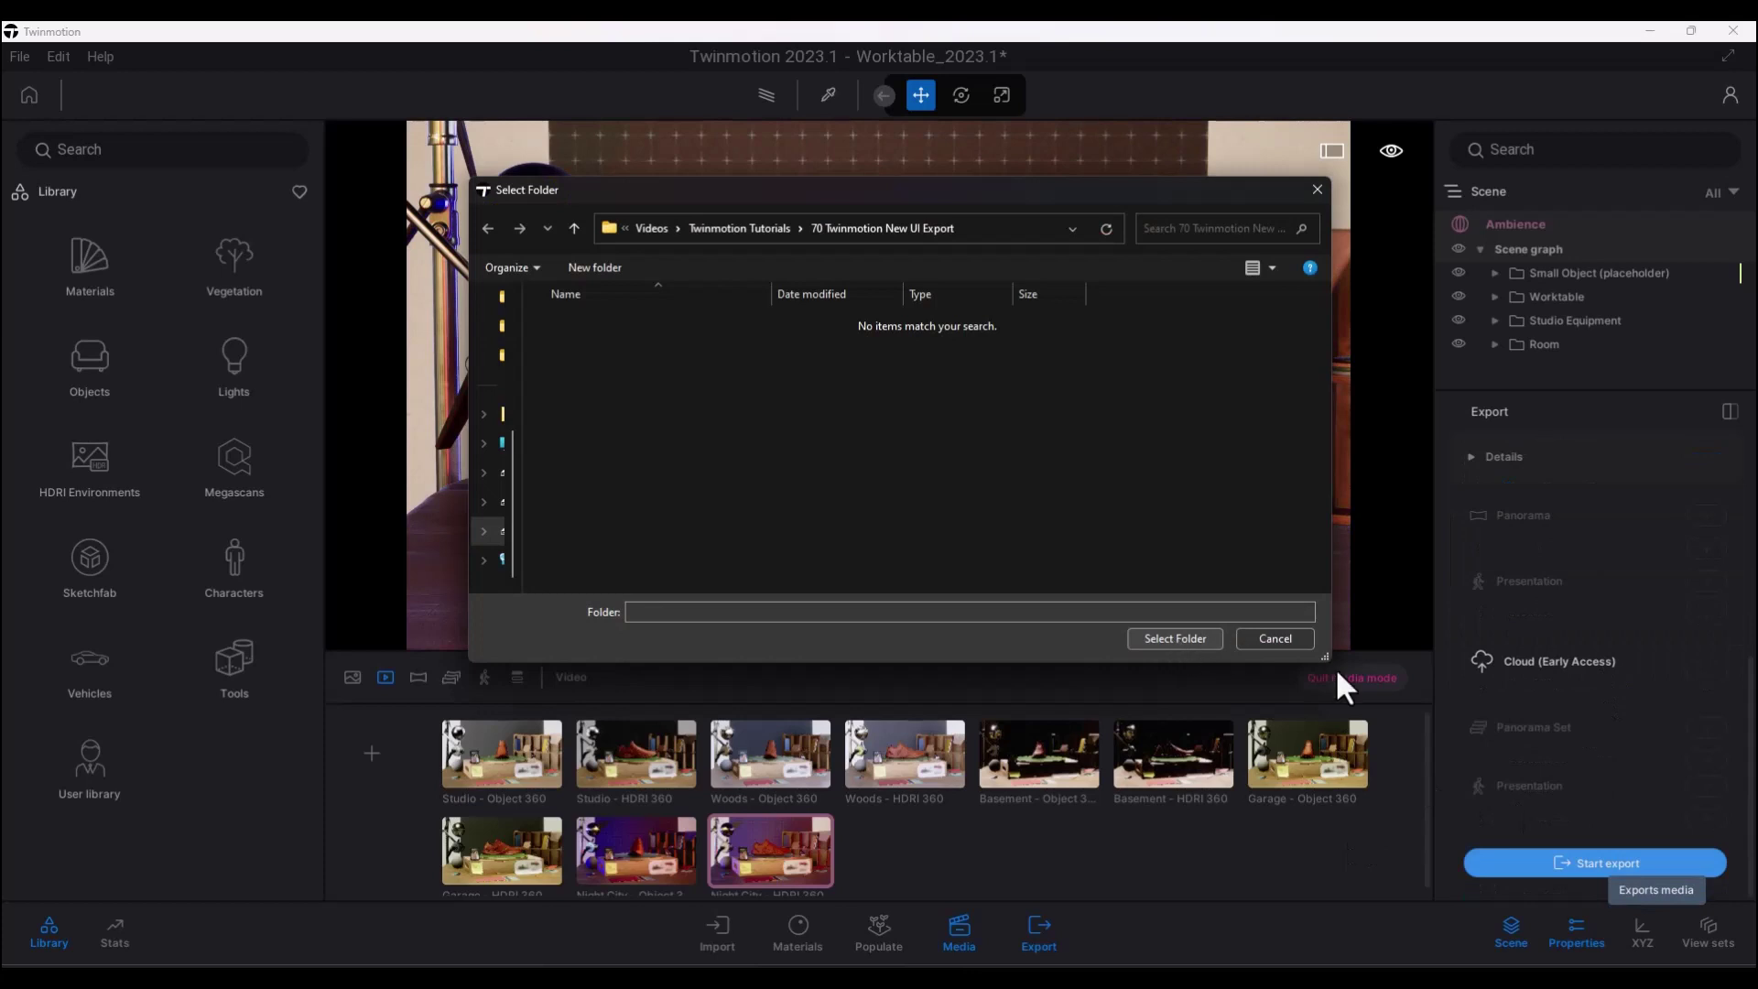
pyautogui.click(1185, 636)
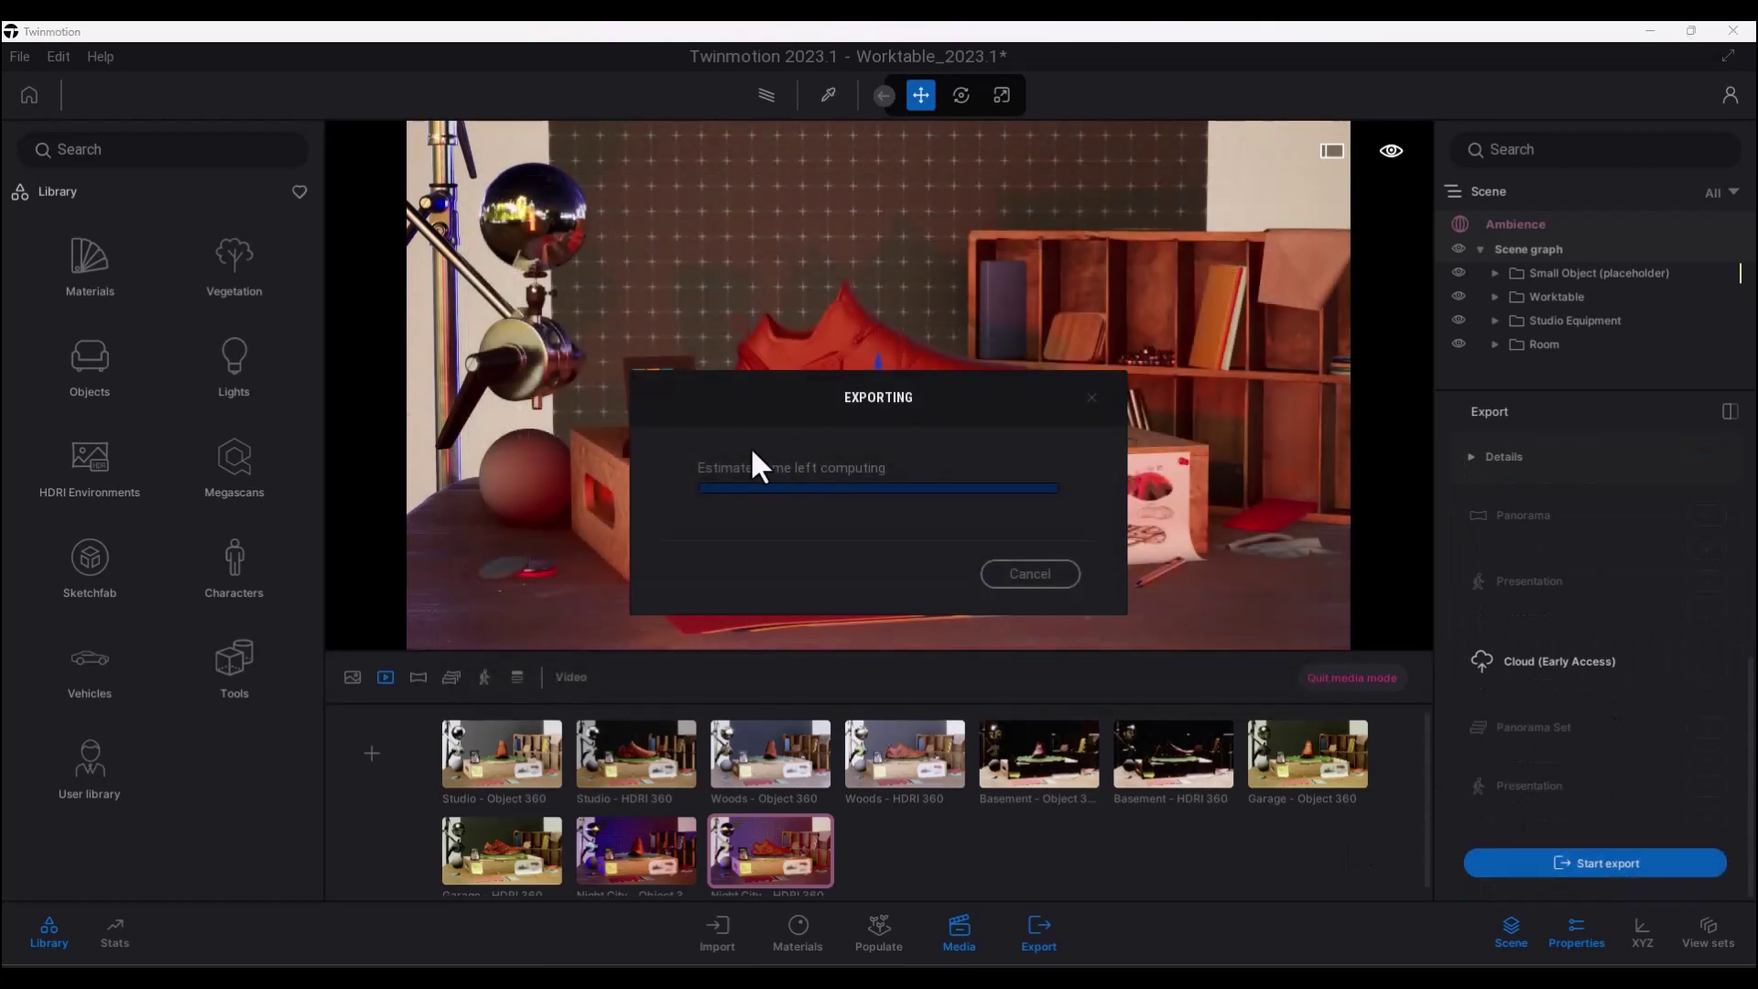